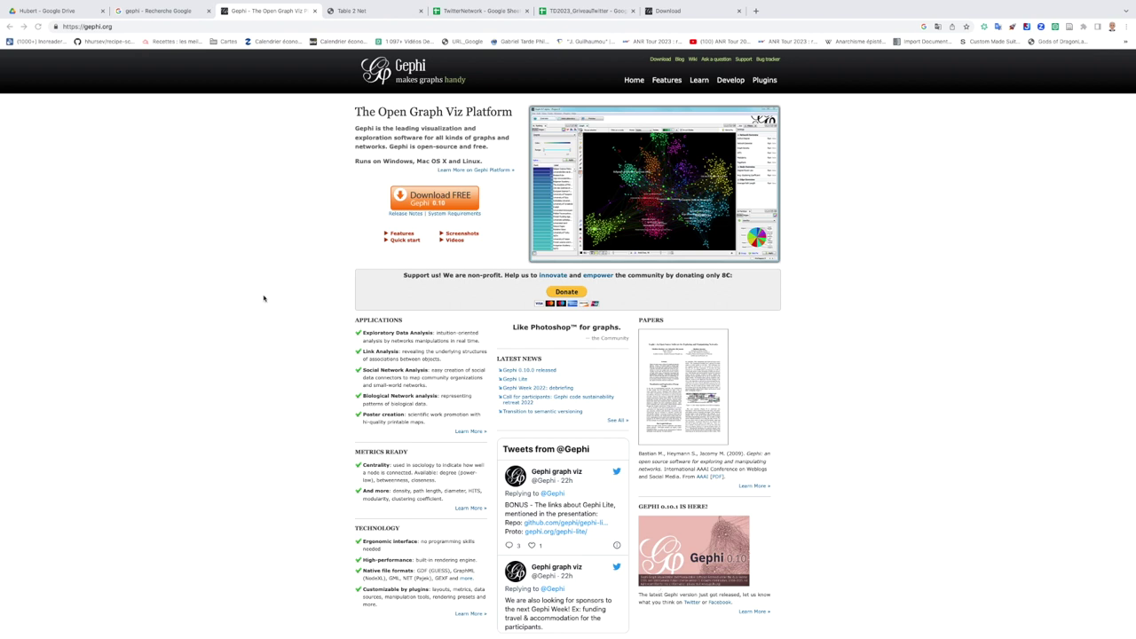
# - Glance at the empty Gephi workspace, return to the browser and bring up the TwitterNetwork spreadsheet
pyautogui.hotkey('ctrl', 'Left')
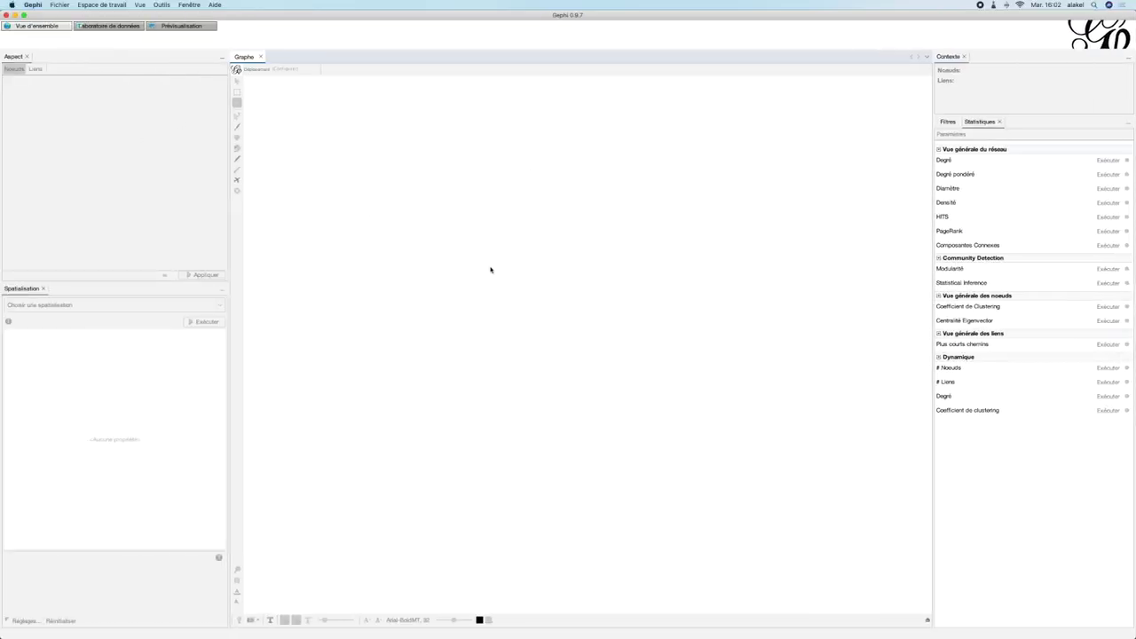
pyautogui.hotkey('ctrl', 'Right')
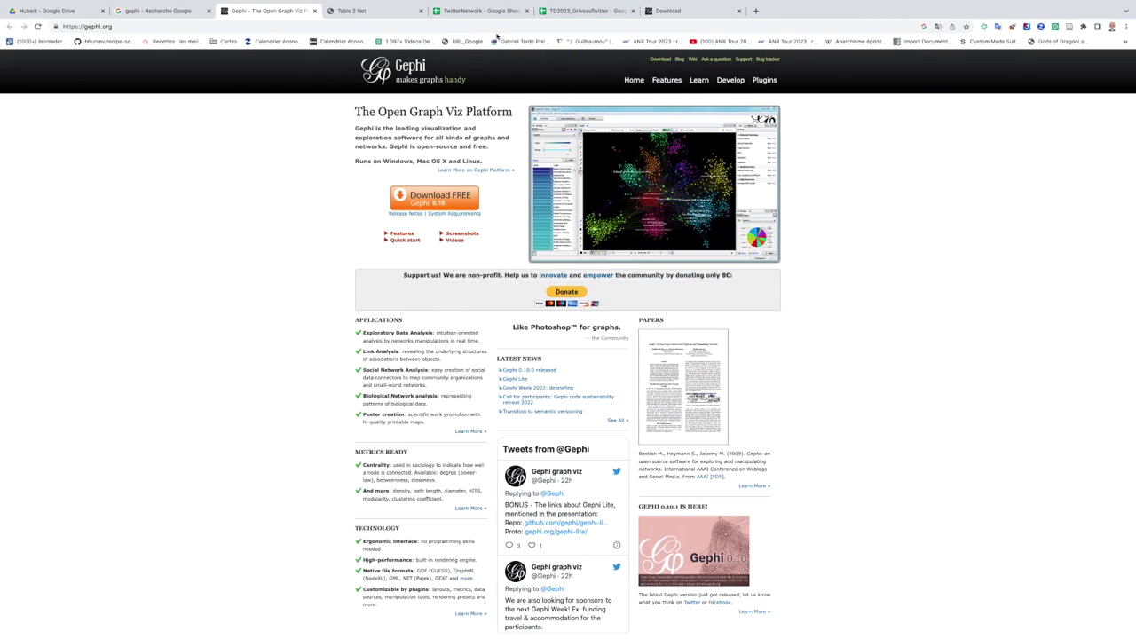
pyautogui.click(567, 12)
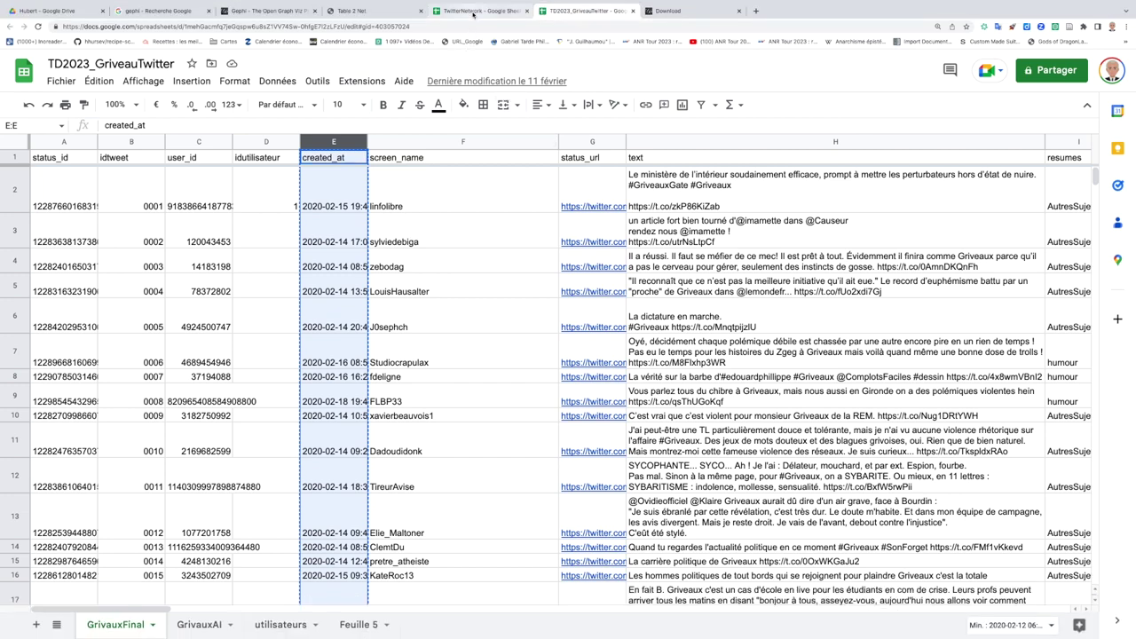
pyautogui.click(474, 13)
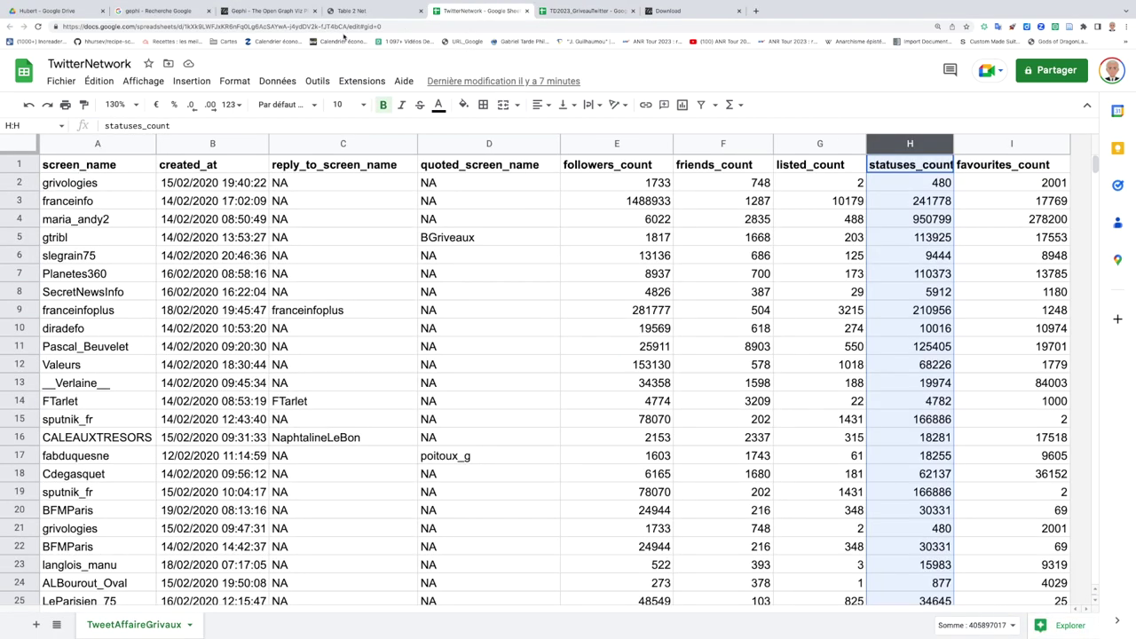
# - Examine the screen_name column and the record in row 9 of the TwitterNetwork sheet, including its created_at value
pyautogui.click(80, 146)
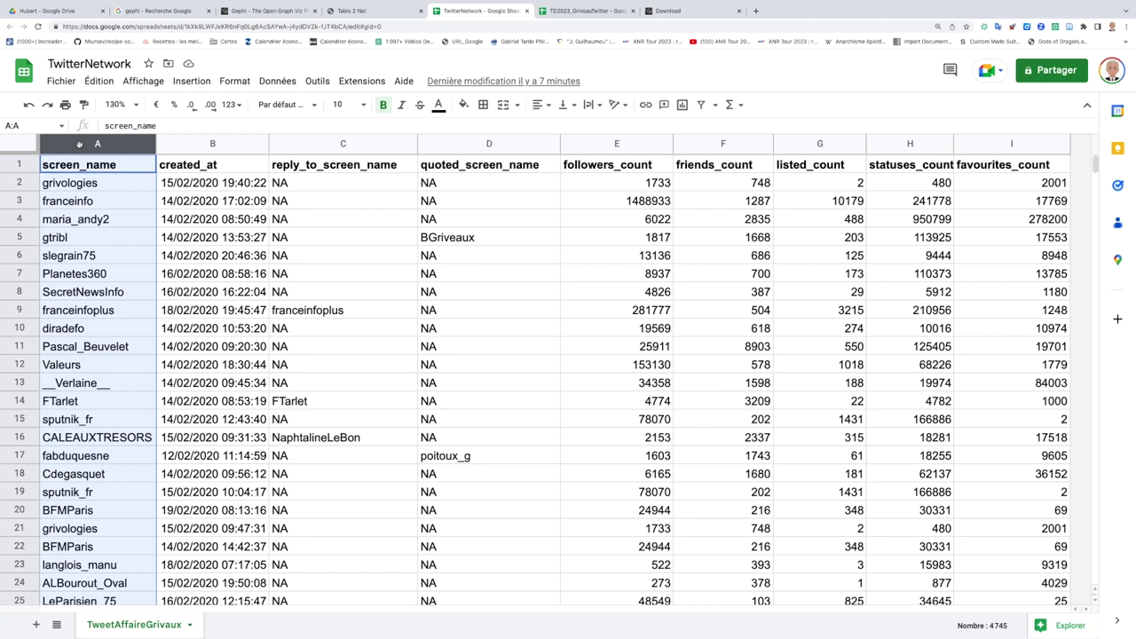
pyautogui.click(75, 197)
pyautogui.click(71, 225)
pyautogui.click(67, 256)
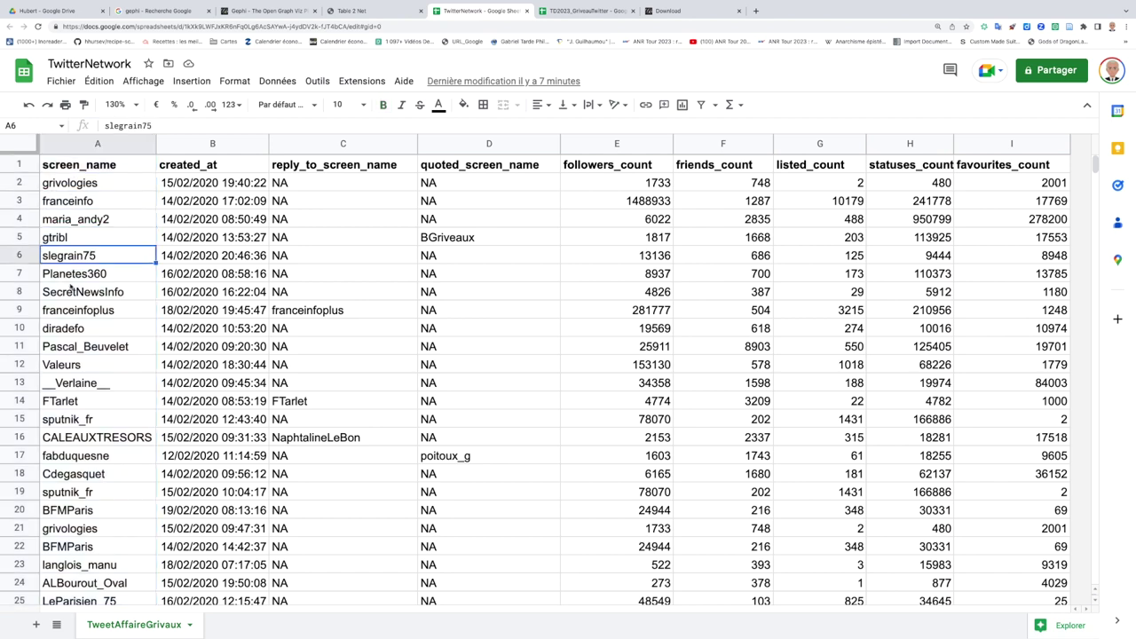
pyautogui.click(73, 294)
pyautogui.click(78, 324)
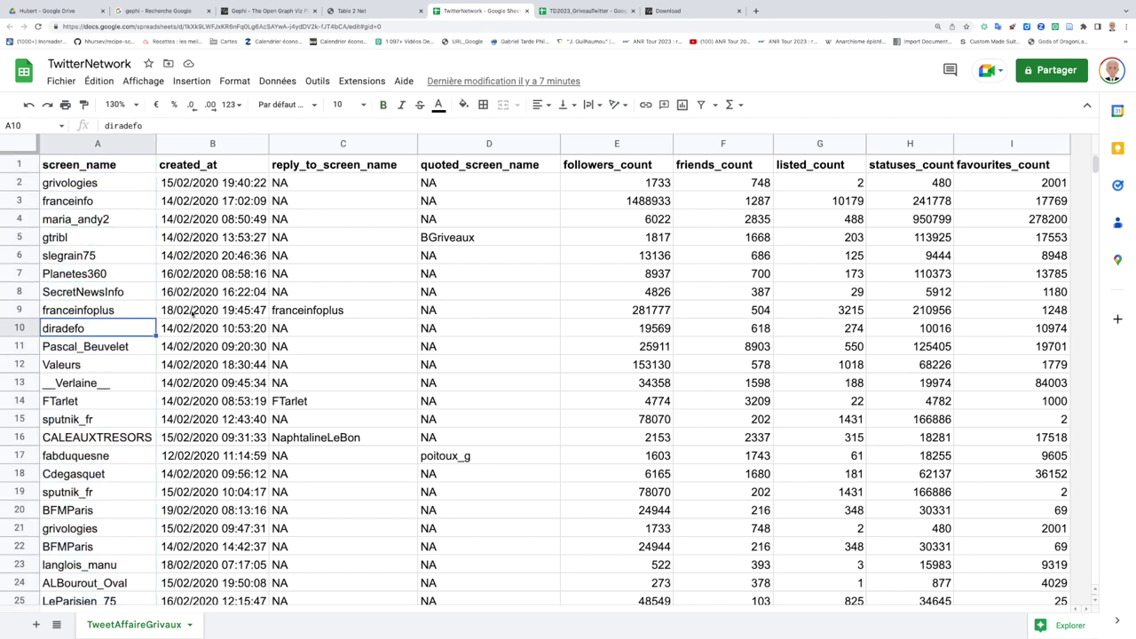
pyautogui.click(197, 312)
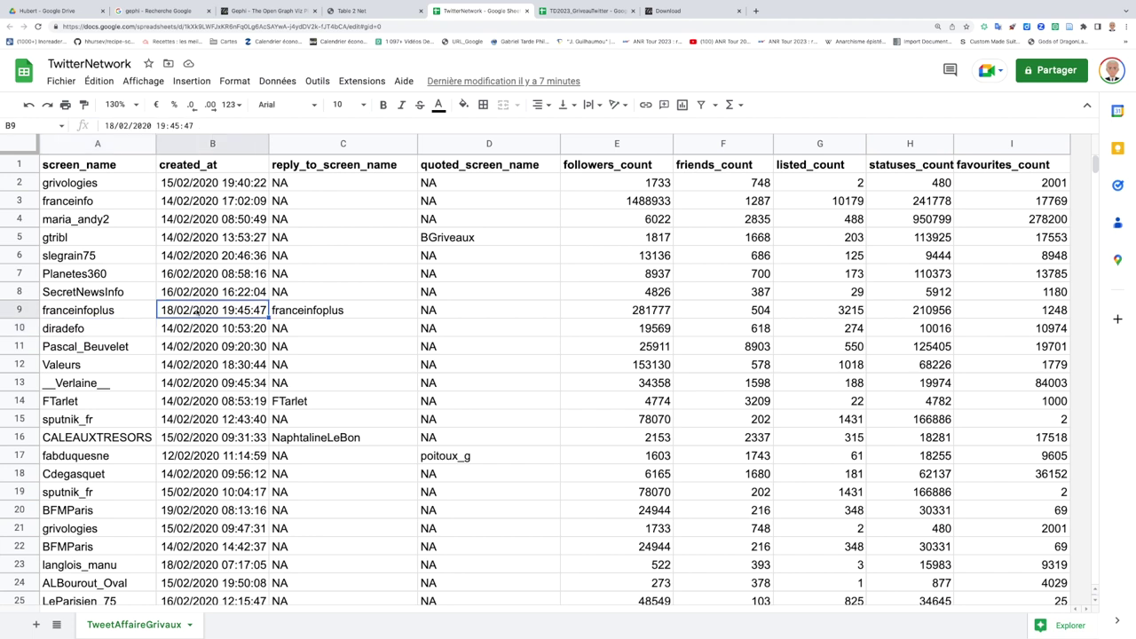
pyautogui.click(9, 310)
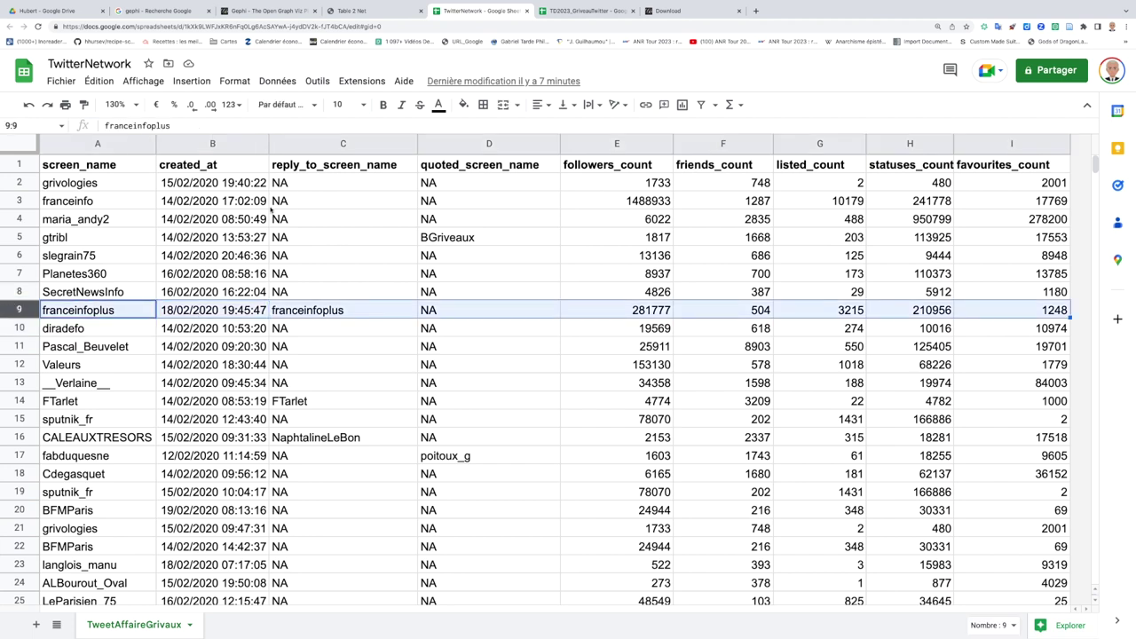
pyautogui.click(820, 200)
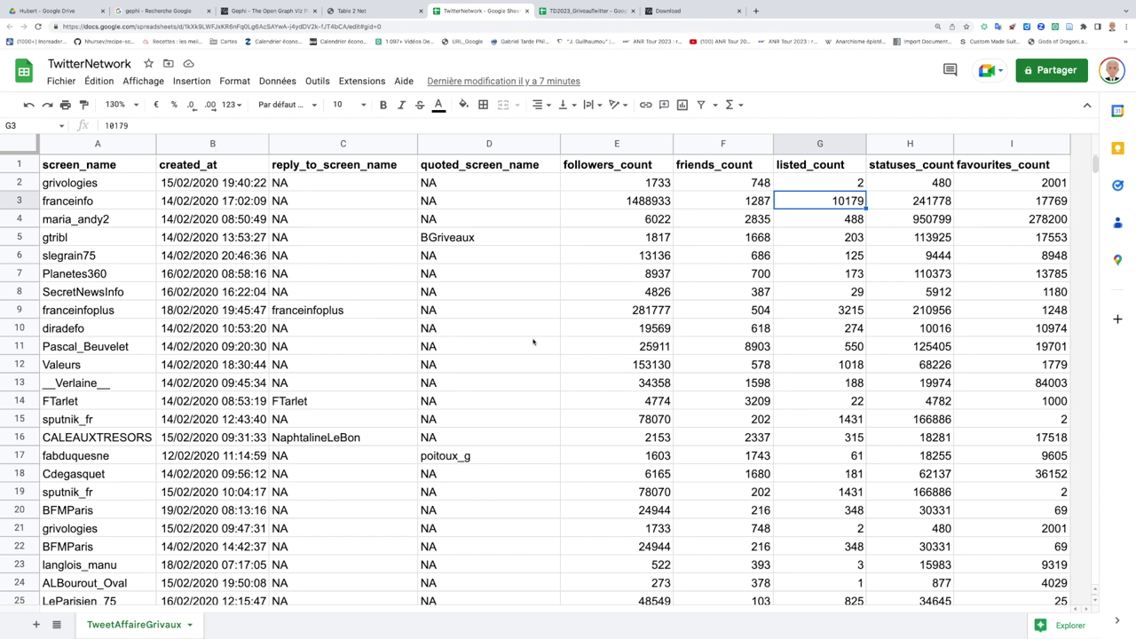
# - Look through the GrivauxFinal sheet of TD2023_GriveauTwitter across to its far columns and return to the TwitterNetwork spreadsheet
pyautogui.click(595, 12)
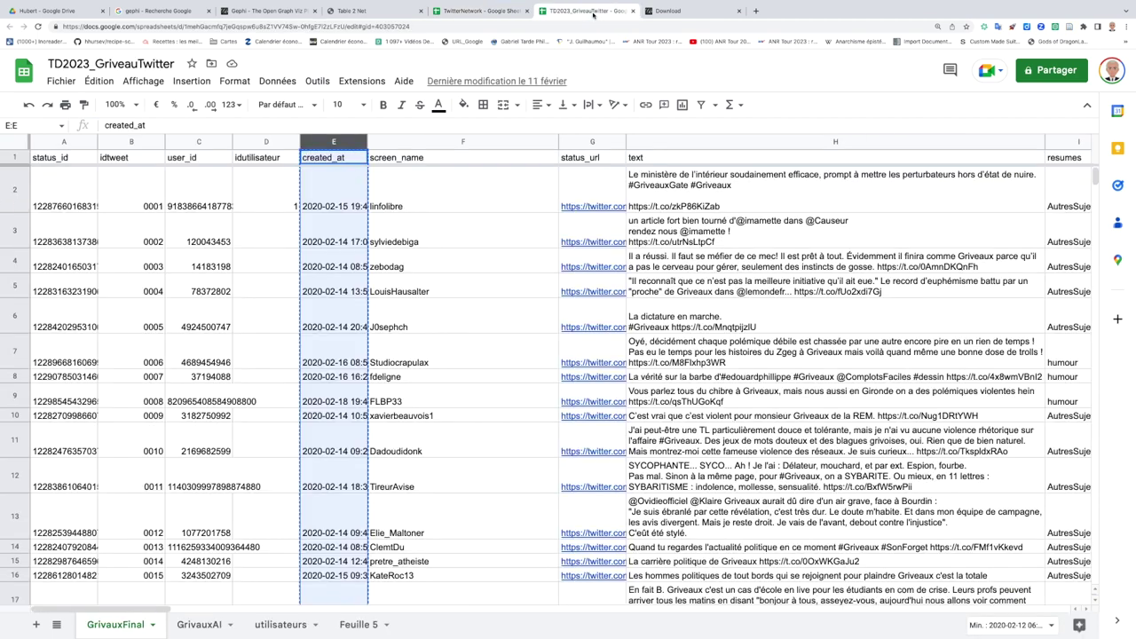
pyautogui.moveTo(666, 391); pyautogui.dragTo(507, 406)
pyautogui.hscroll(10, 509, 409)
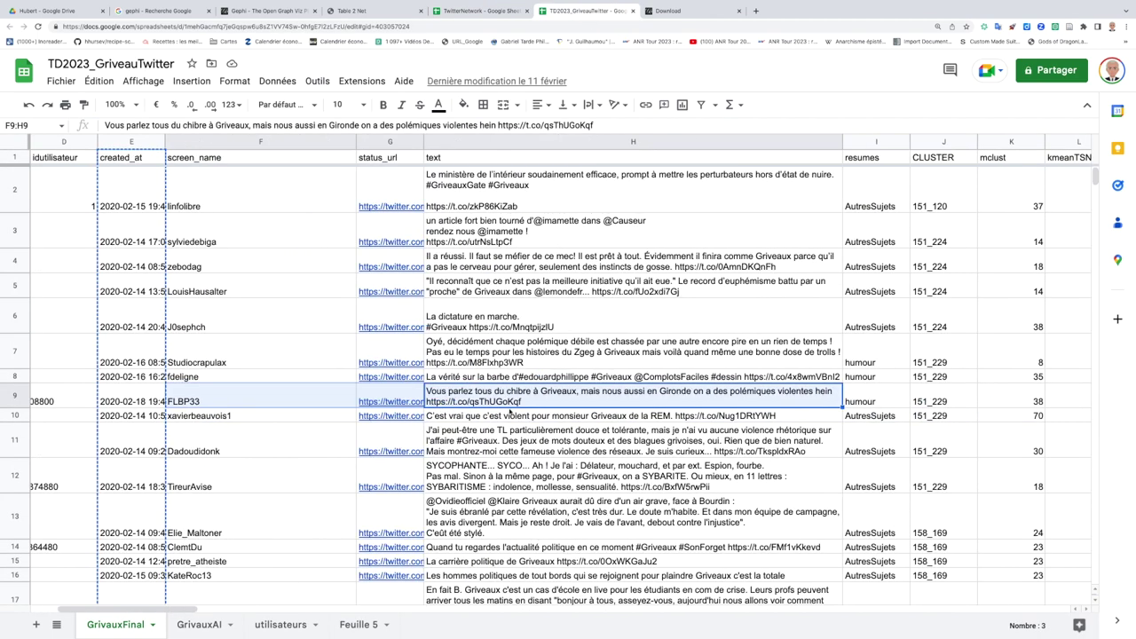
pyautogui.hscroll(20, 511, 413)
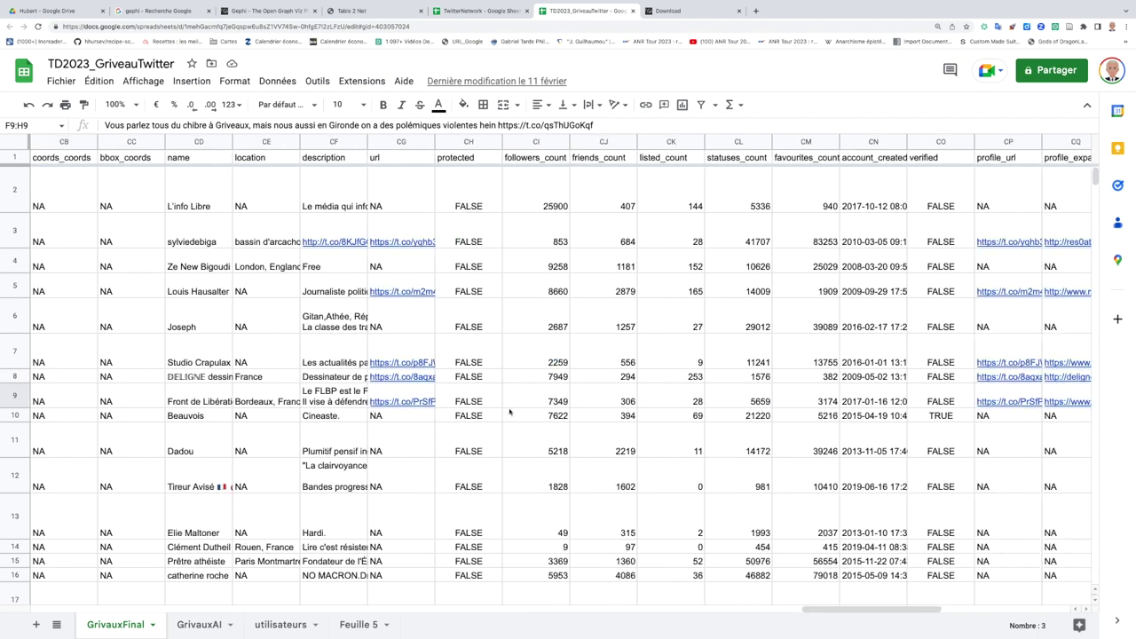
pyautogui.hscroll(5, 511, 413)
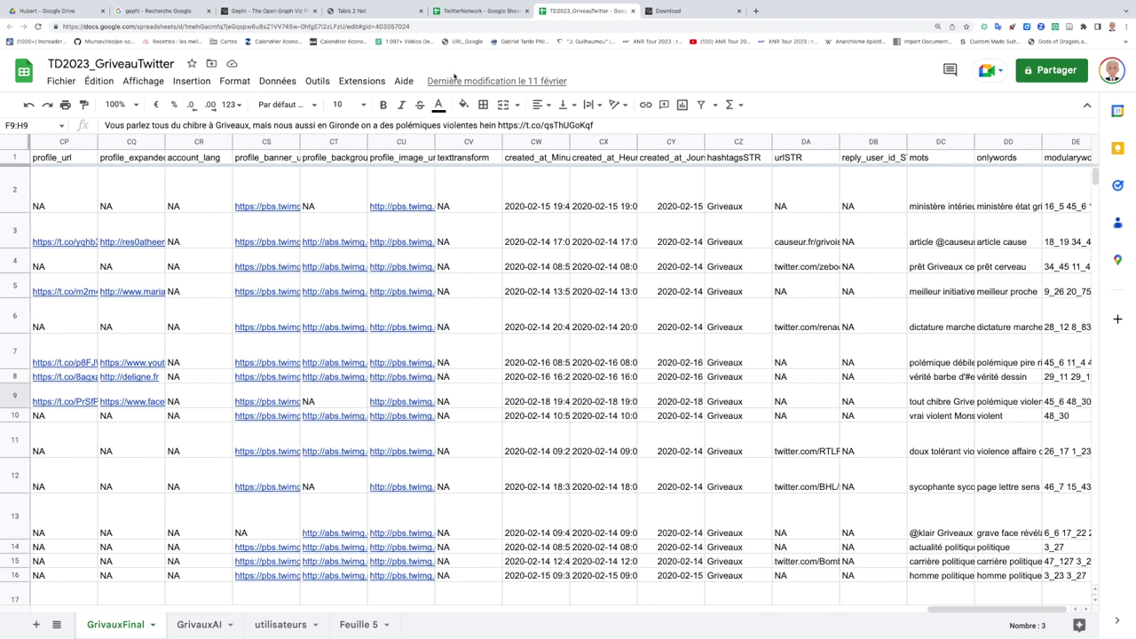
pyautogui.click(459, 13)
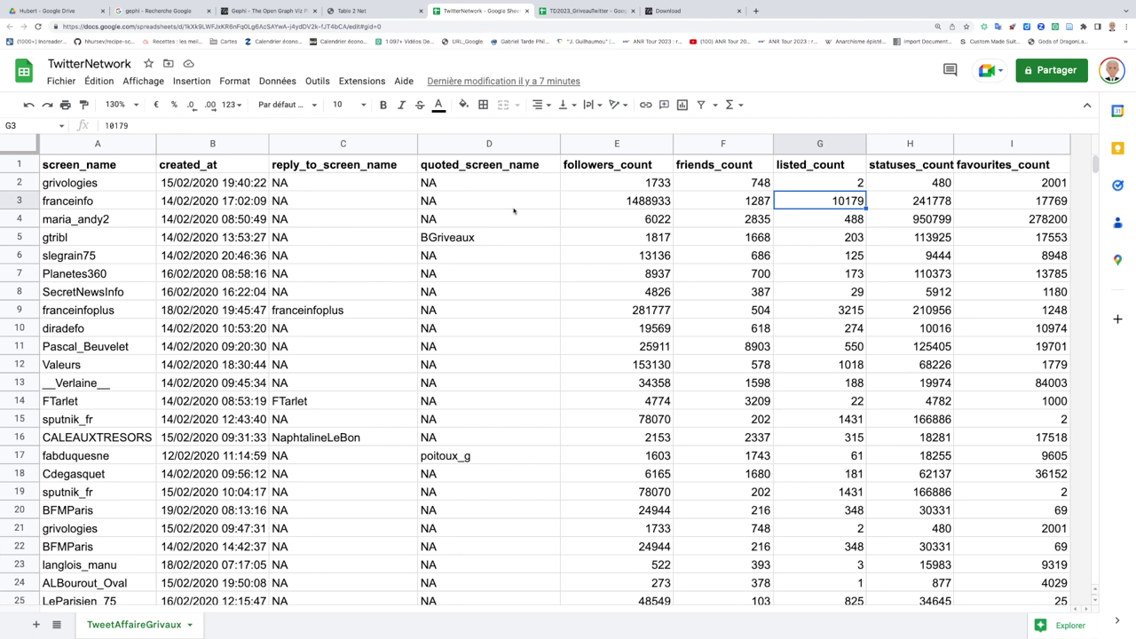
# - Examine how each row represents one tweet, using the screen_name and created_at cells of row 5
pyautogui.click(108, 147)
pyautogui.click(23, 182)
pyautogui.click(22, 241)
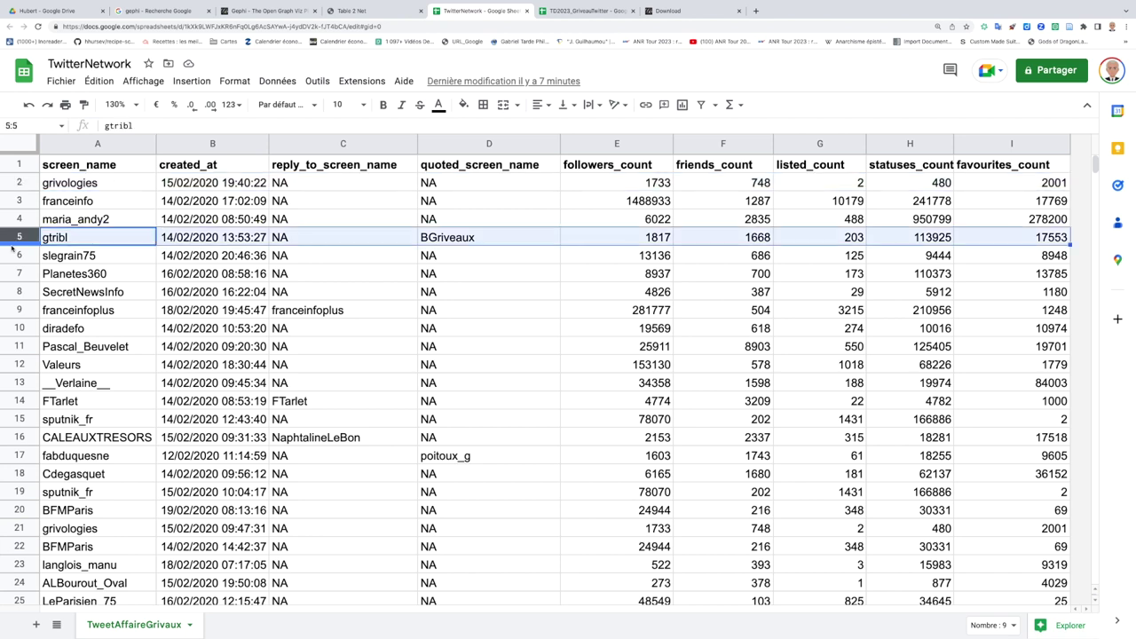
pyautogui.click(82, 240)
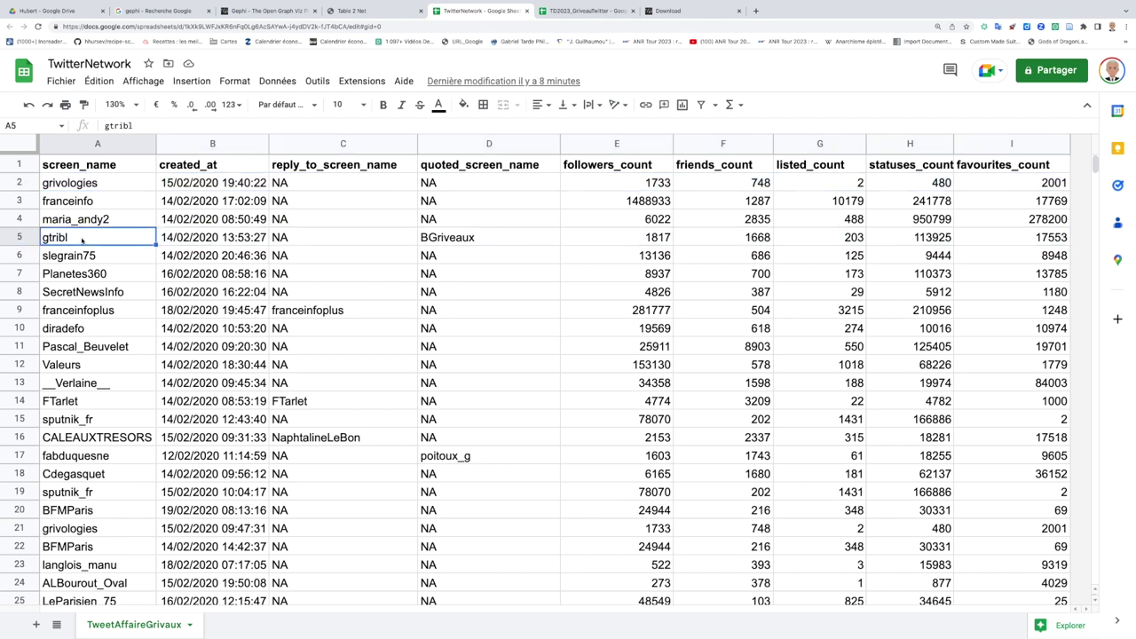
pyautogui.click(194, 240)
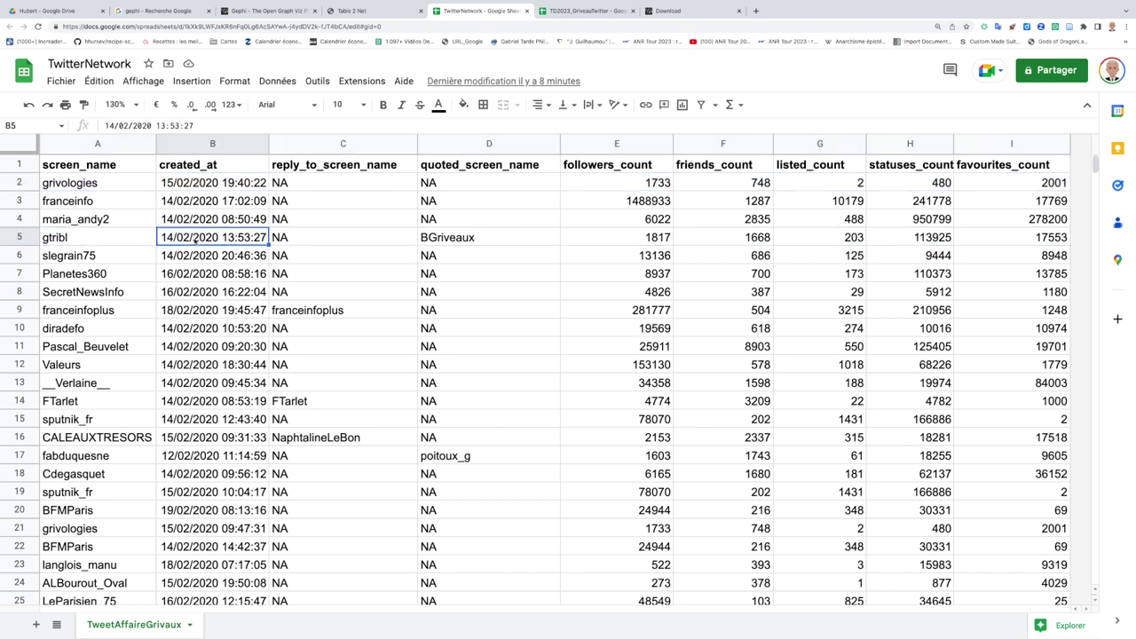
pyautogui.click(103, 239)
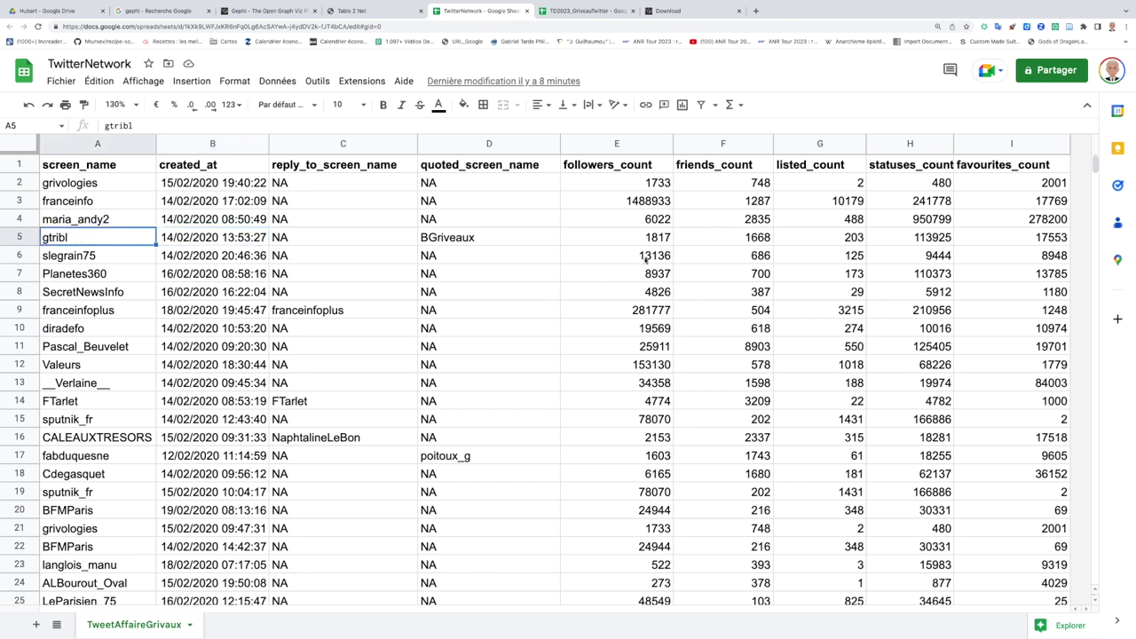
# - Compare the followers_count and friends_count values of the account in row 6
pyautogui.click(646, 258)
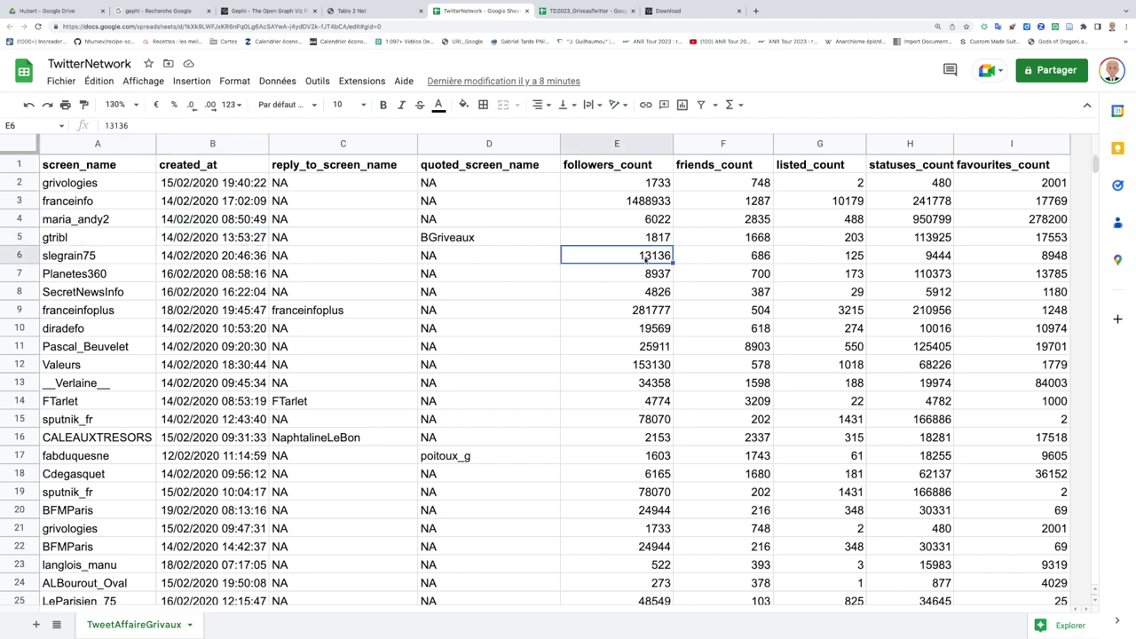
pyautogui.click(733, 256)
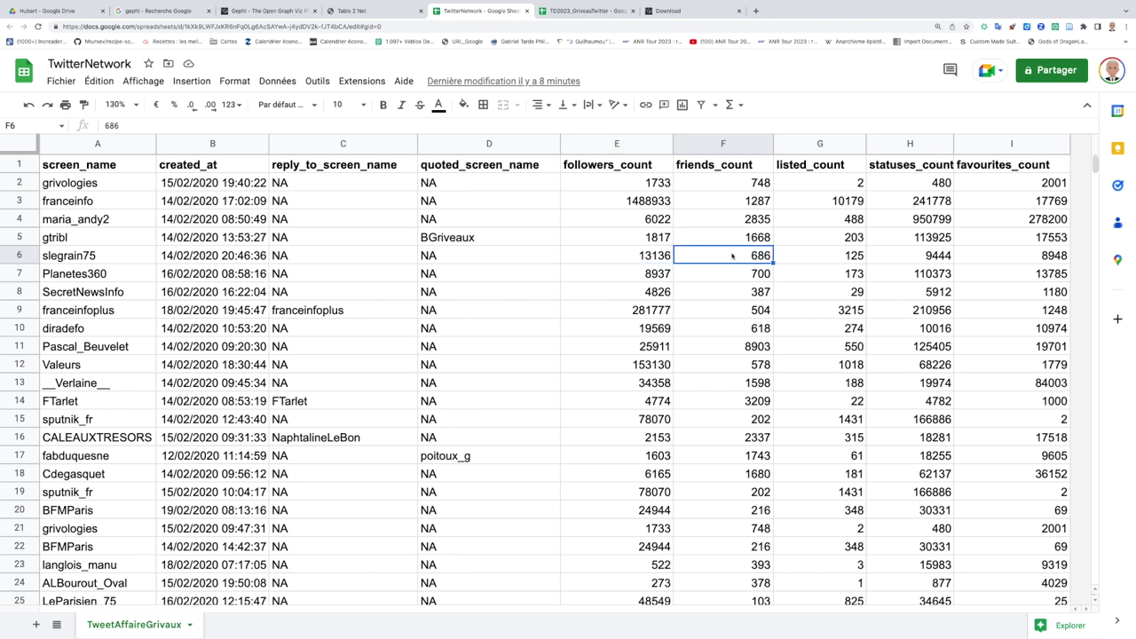
pyautogui.click(620, 257)
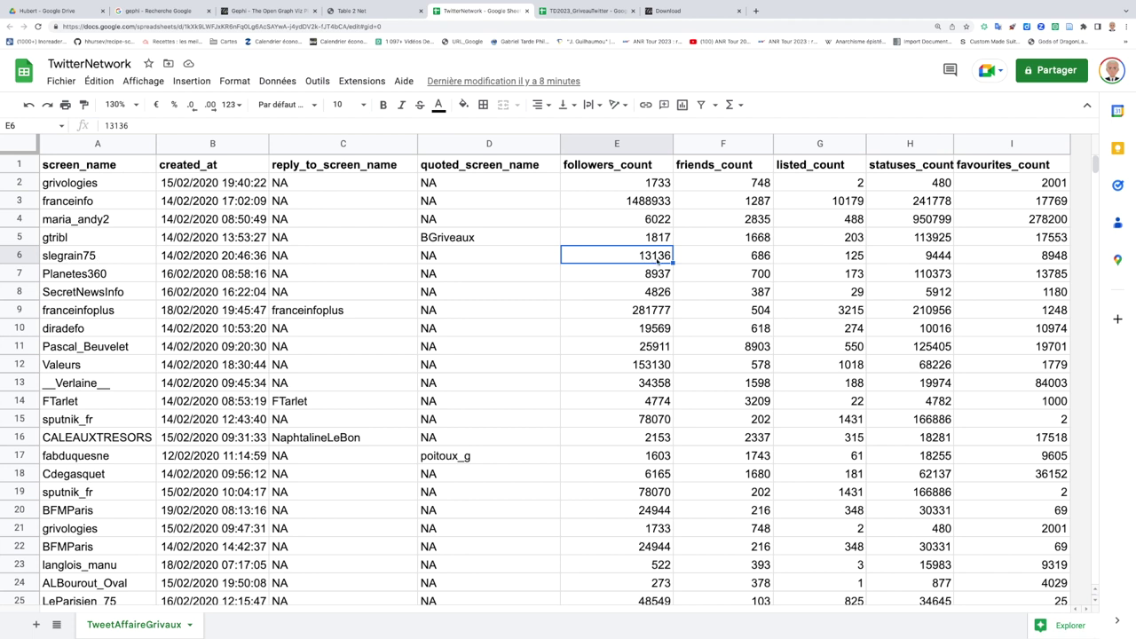
pyautogui.click(746, 262)
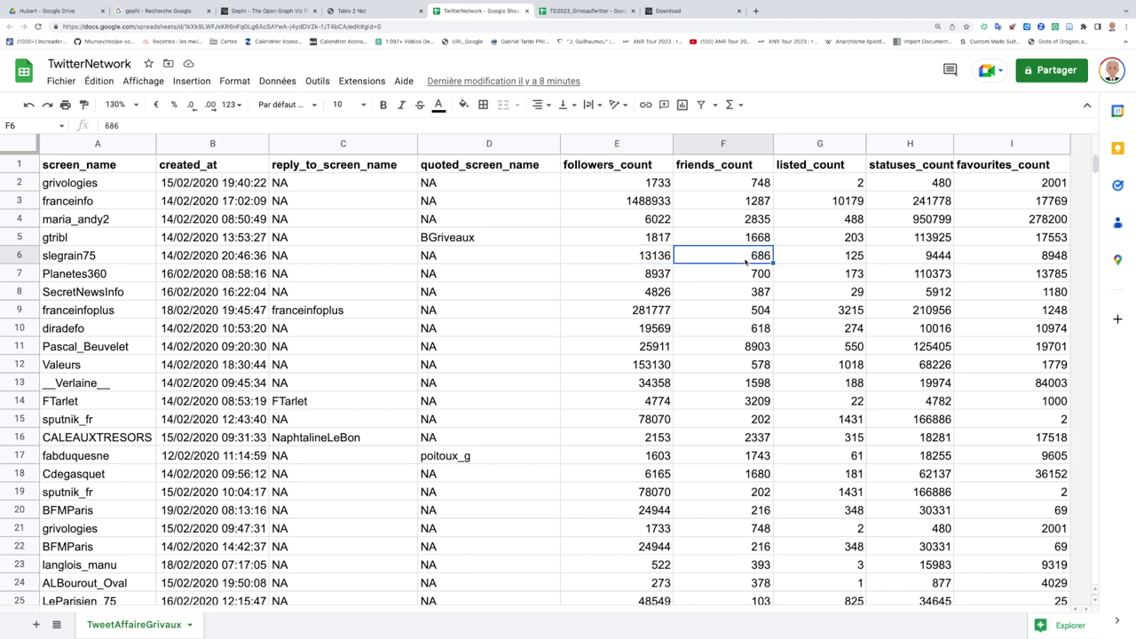
pyautogui.click(663, 262)
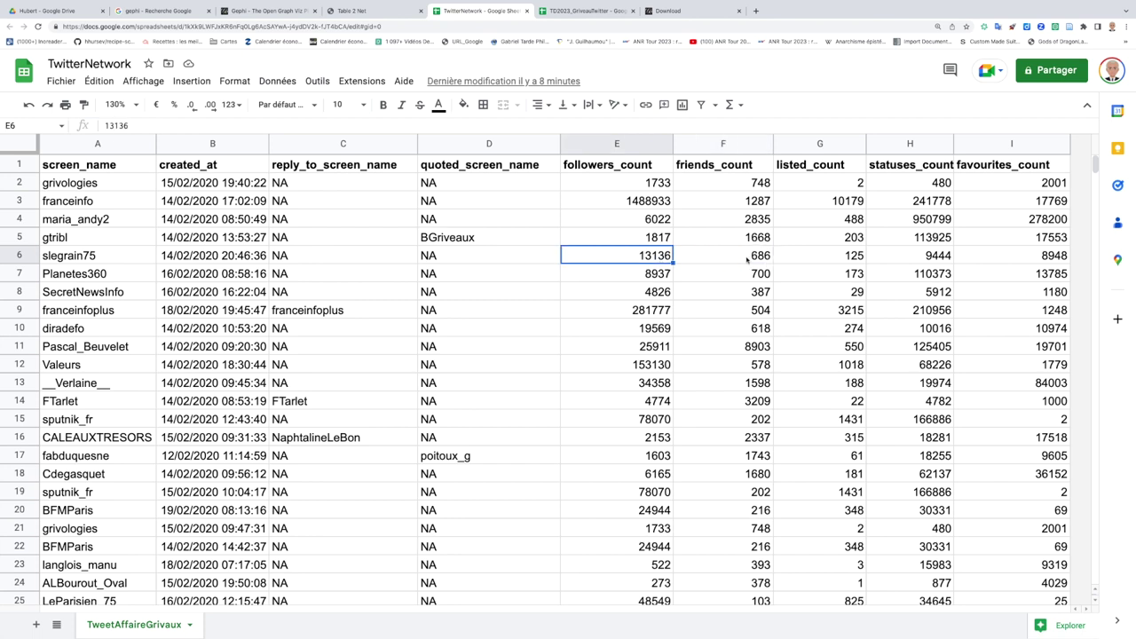
pyautogui.click(748, 259)
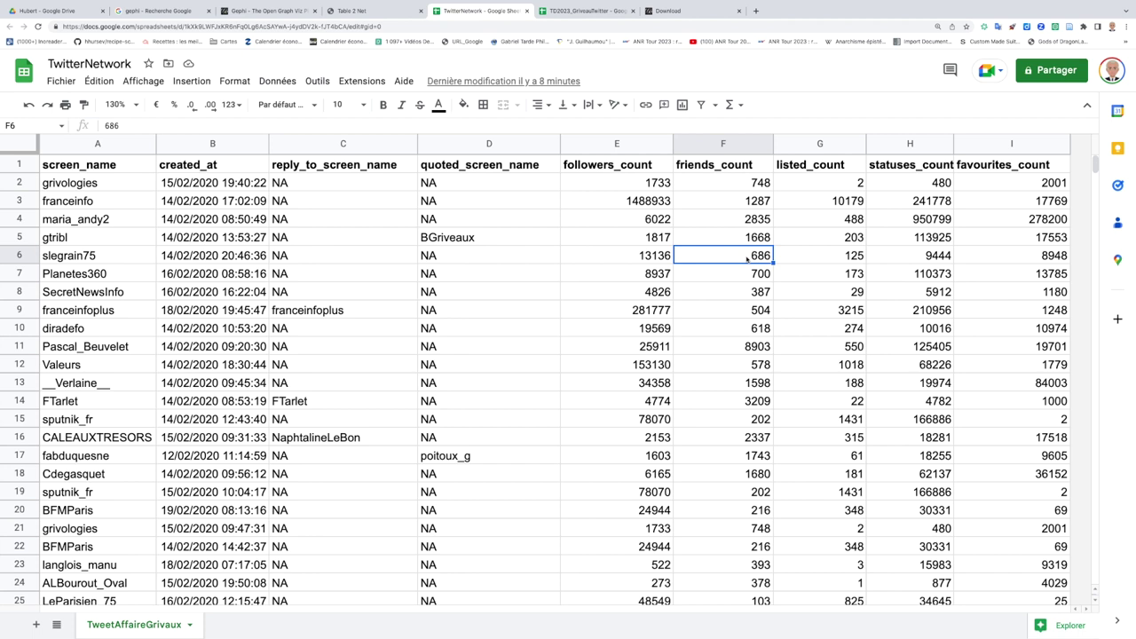
# - Examine the listed_count values of several accounts, including those in rows 3, 4, 6, 14 and 15
pyautogui.click(823, 260)
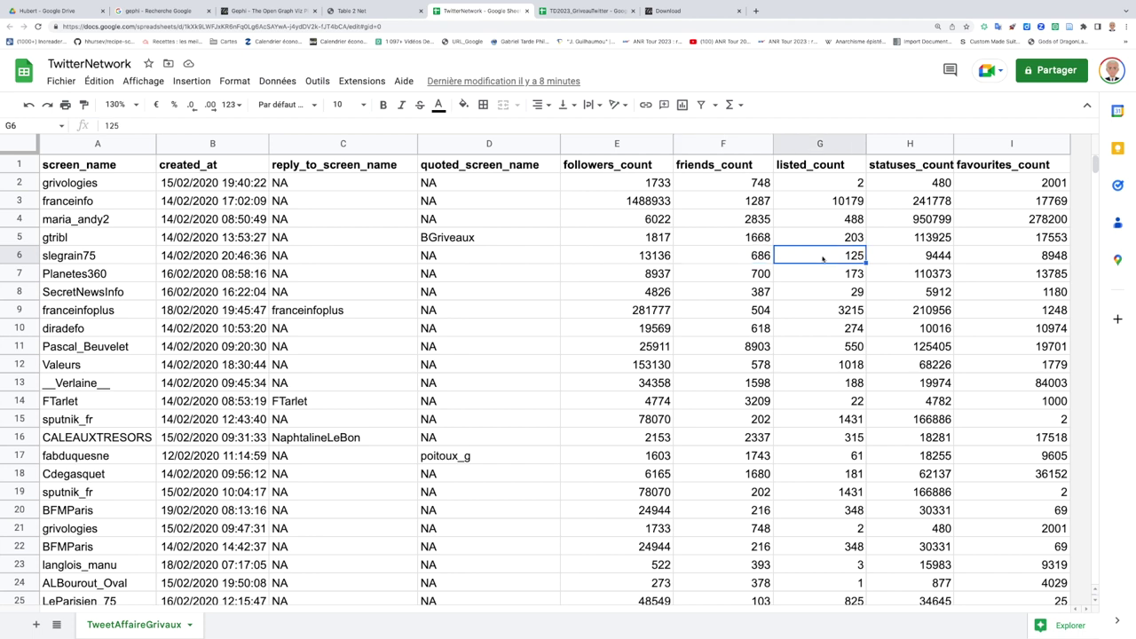
pyautogui.click(823, 200)
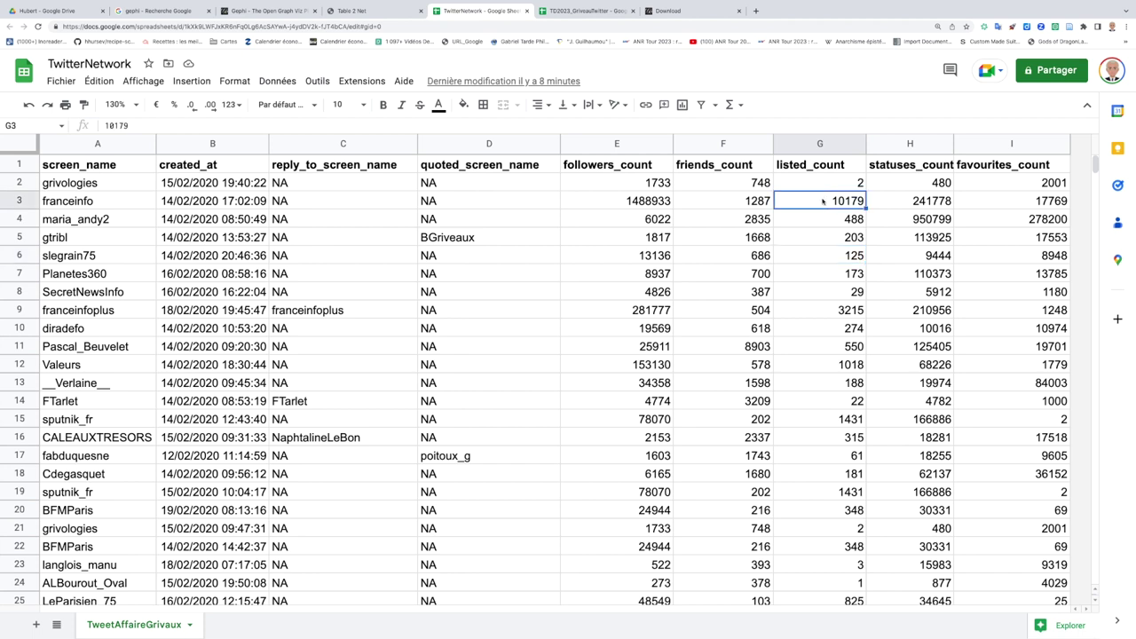
pyautogui.click(815, 222)
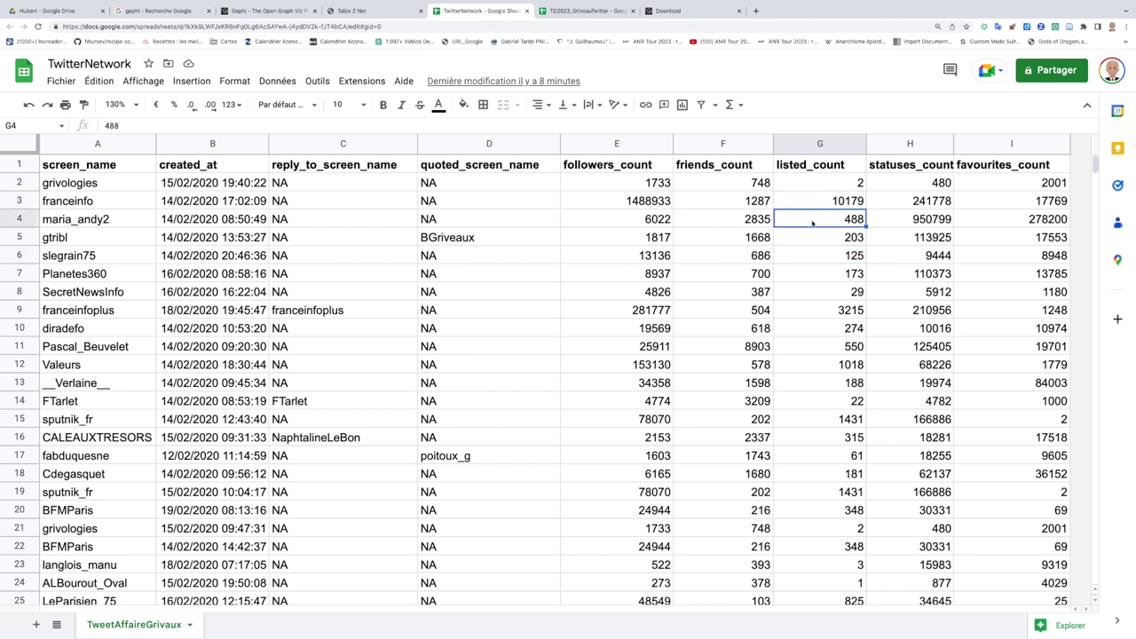
pyautogui.click(798, 405)
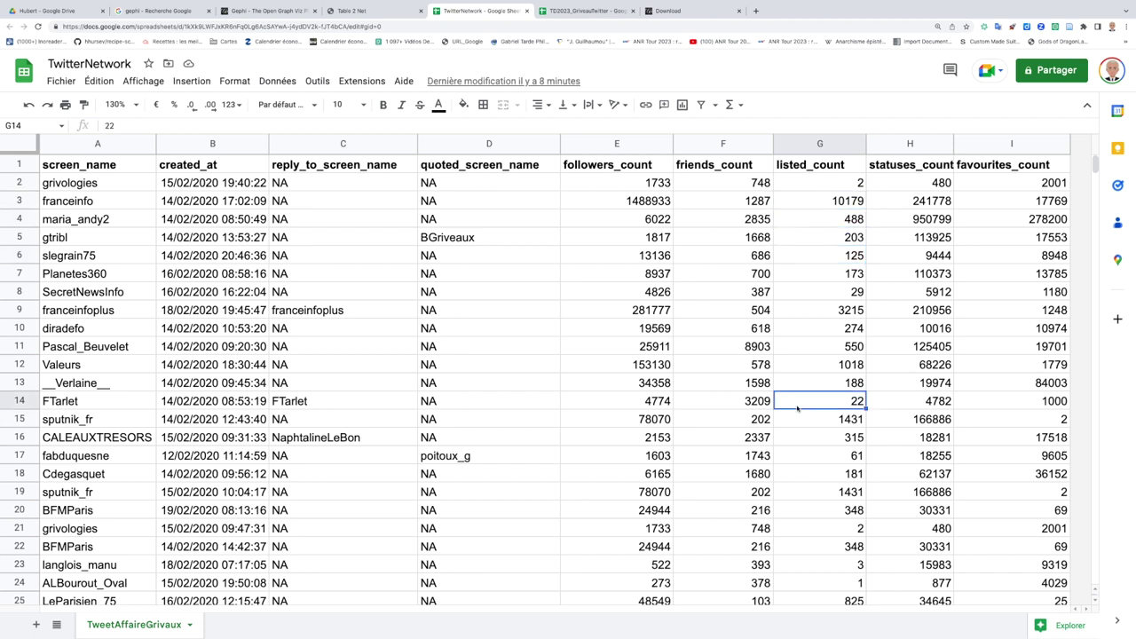
pyautogui.click(797, 421)
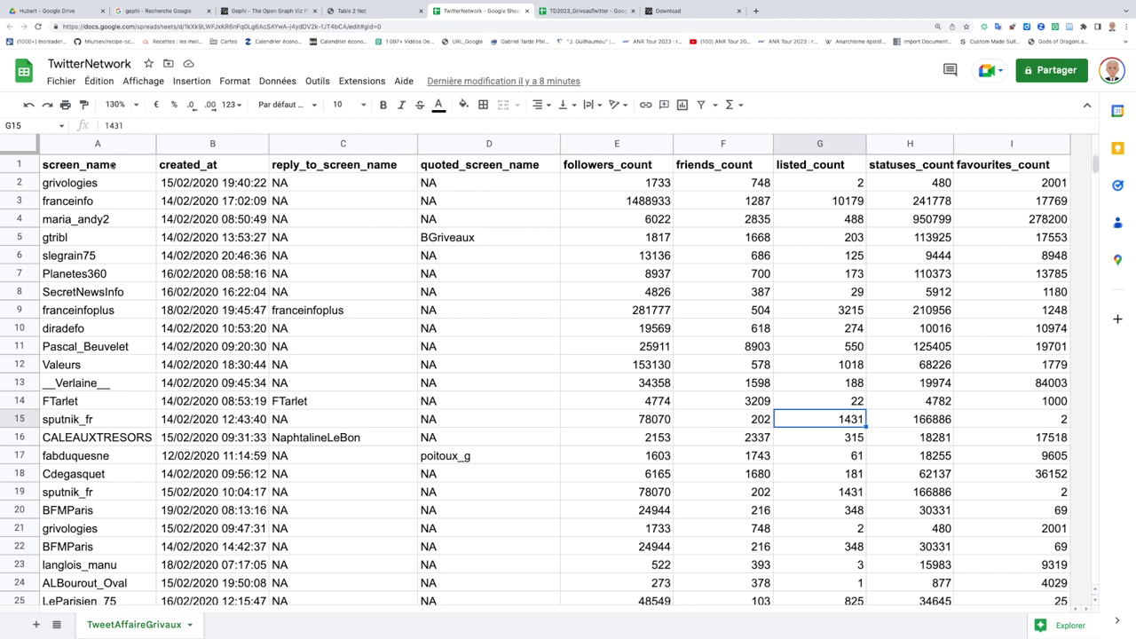
pyautogui.click(124, 201)
pyautogui.click(833, 205)
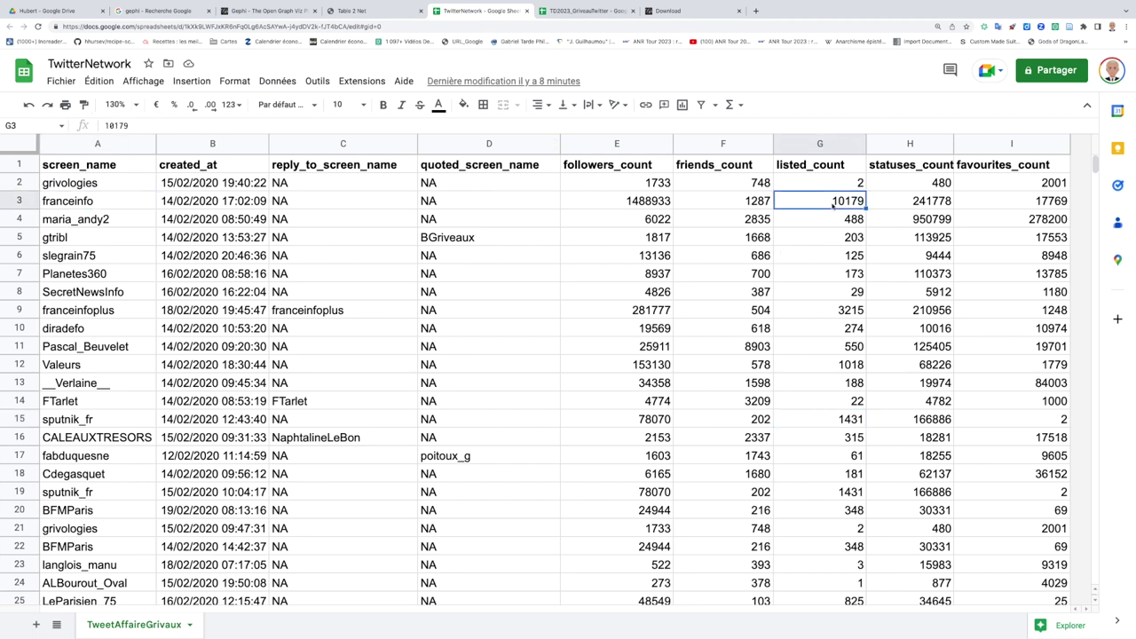
# - Review the statuses_count values in several rows, the favourites_count in row 13 and the followers_count in row 3
pyautogui.click(898, 204)
pyautogui.click(914, 222)
pyautogui.click(902, 350)
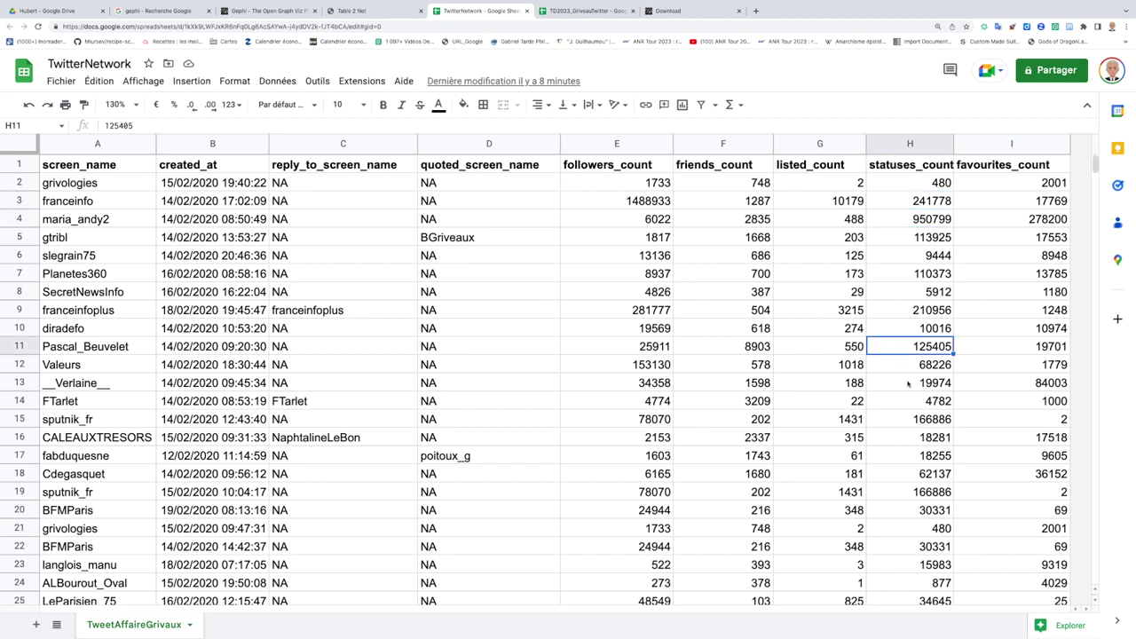
pyautogui.click(908, 383)
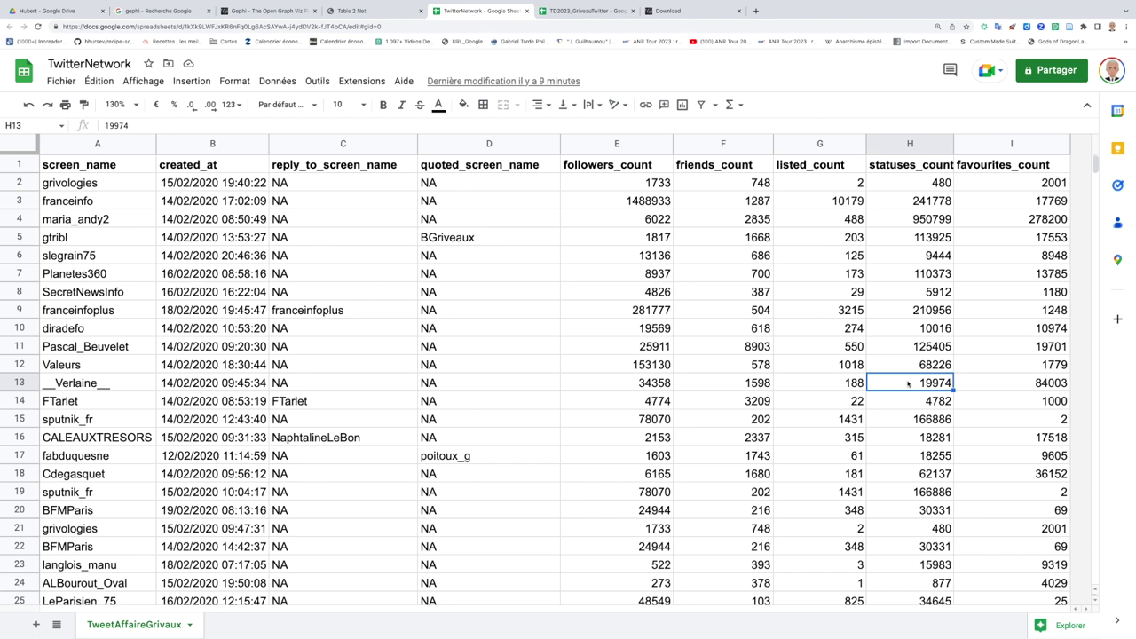
pyautogui.click(1028, 382)
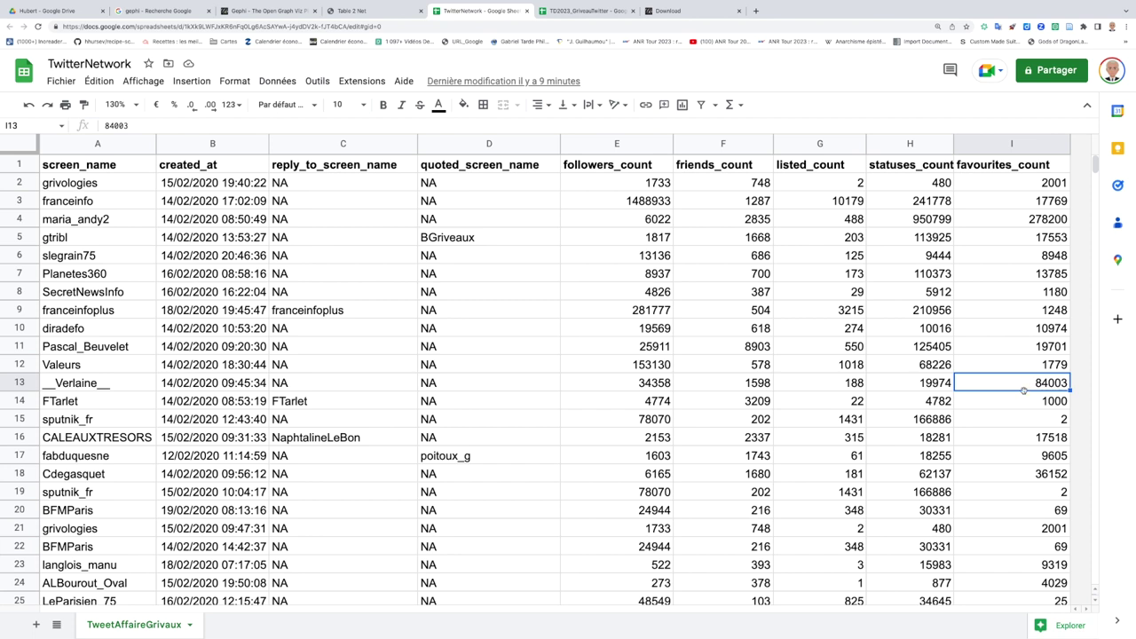
pyautogui.click(618, 200)
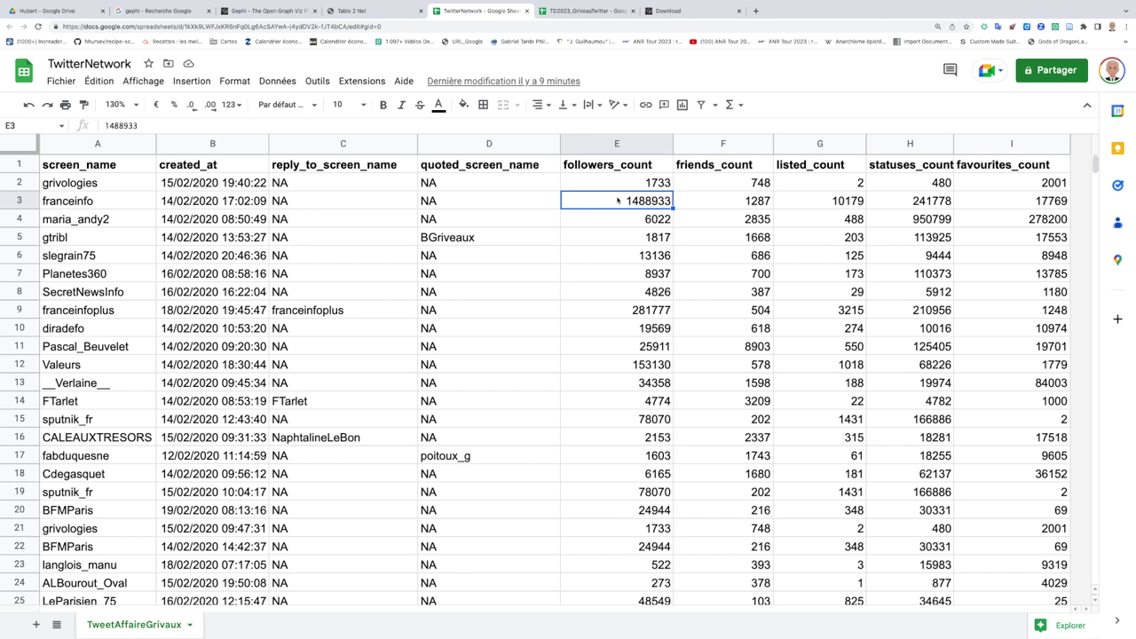
# - Compare the listed_count value in row 3 and the statuses_count and favourites_count values of the accounts in rows 2 to 4
pyautogui.click(829, 202)
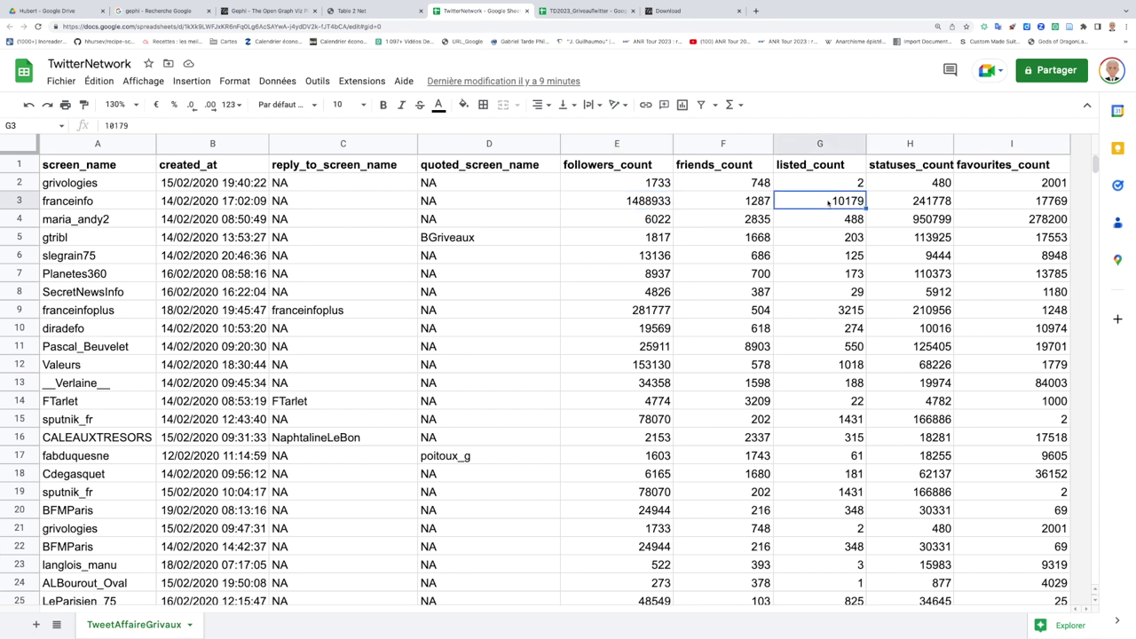
pyautogui.click(906, 204)
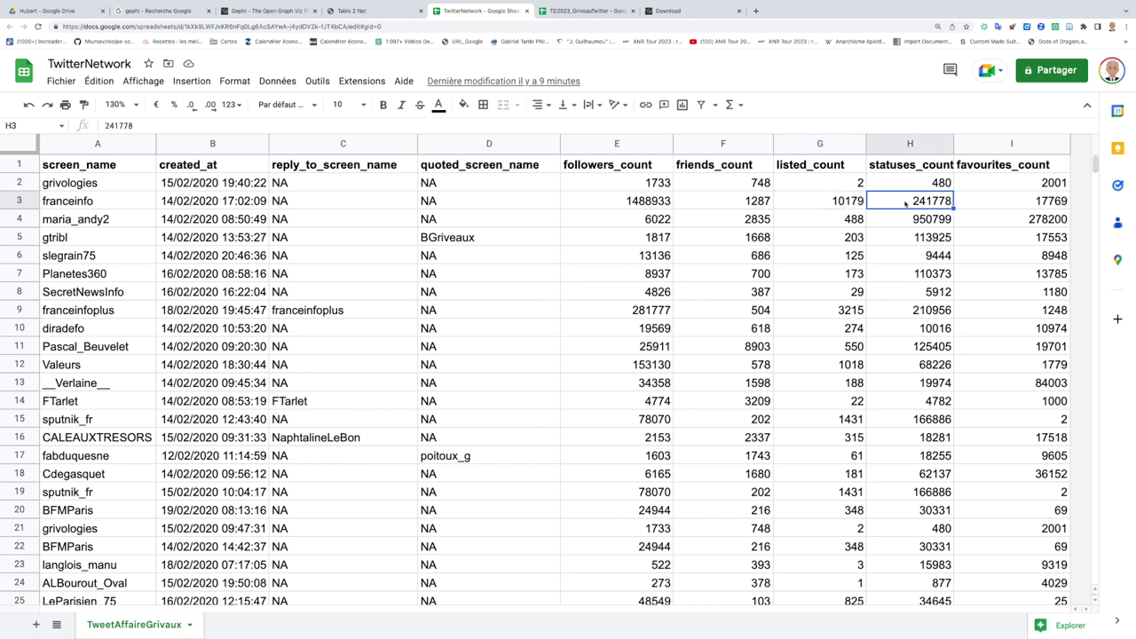
pyautogui.click(1010, 204)
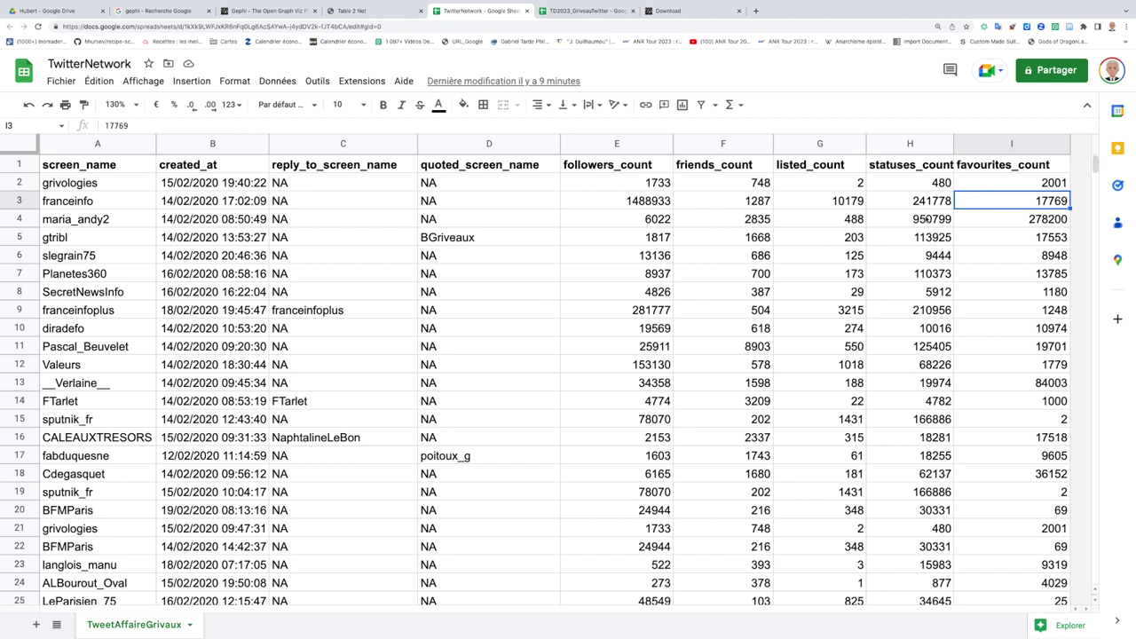
pyautogui.click(927, 220)
pyautogui.click(1007, 221)
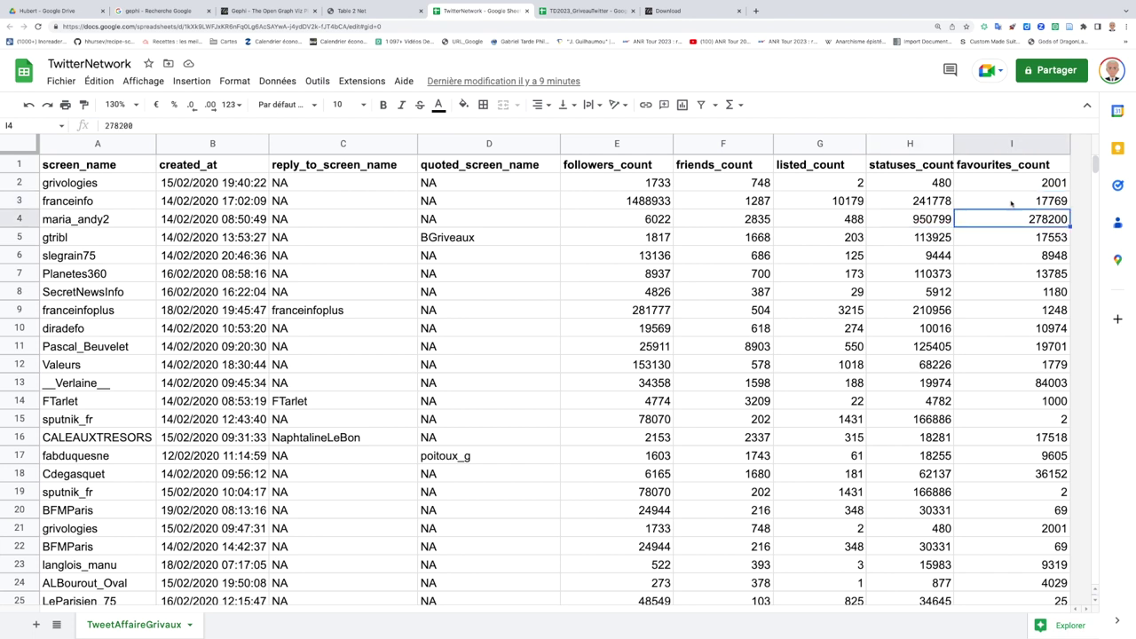
pyautogui.click(932, 201)
pyautogui.click(935, 182)
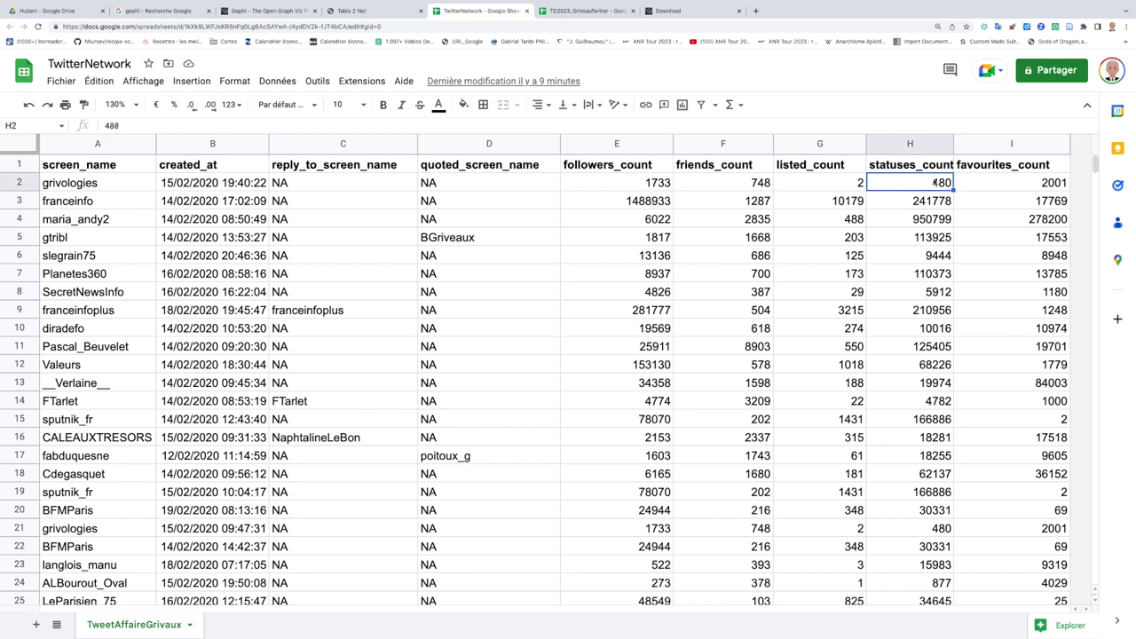
pyautogui.click(1010, 182)
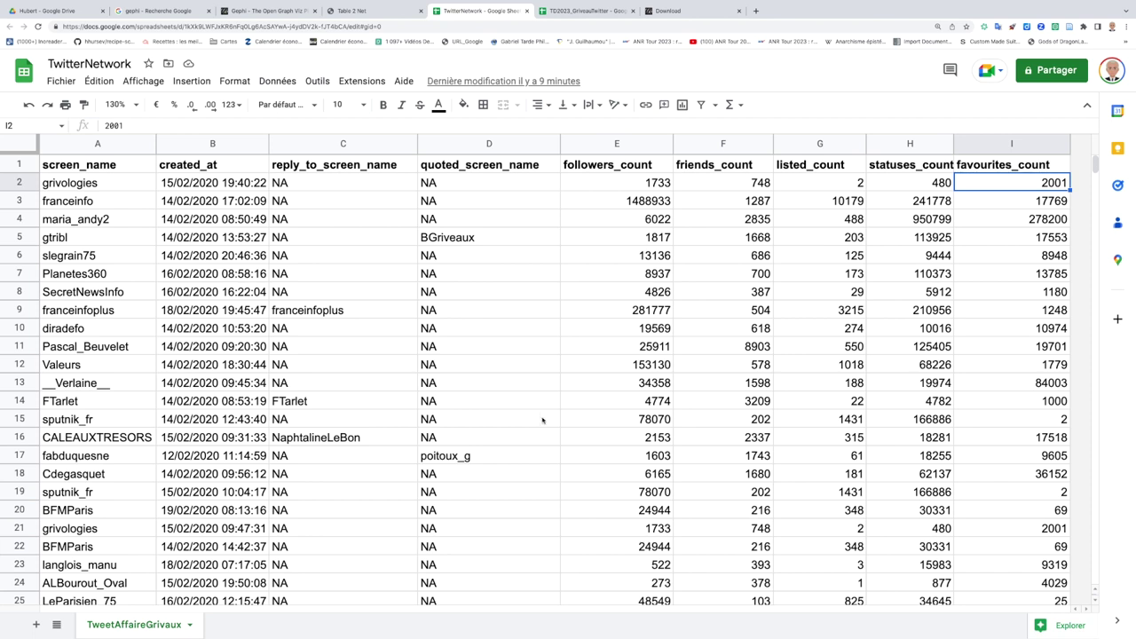
# - Examine the reply_to_screen_name and quoted_screen_name columns, using the tweets in rows 3 and 5 as examples
pyautogui.click(315, 146)
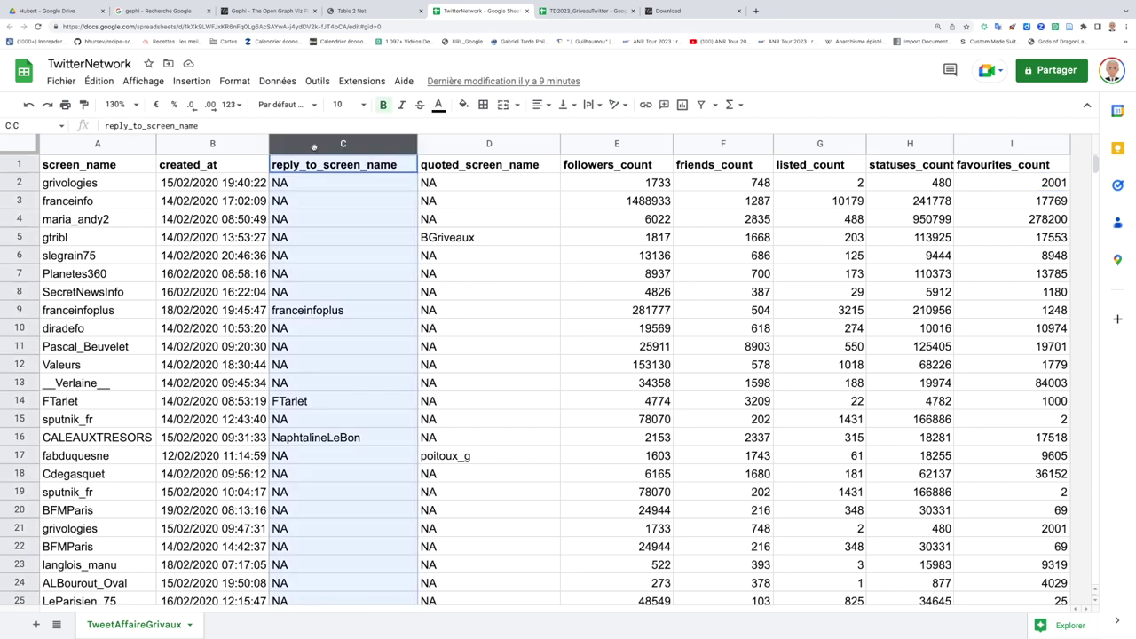
pyautogui.keyDown('shift'); pyautogui.click(462, 143); pyautogui.keyUp('shift')
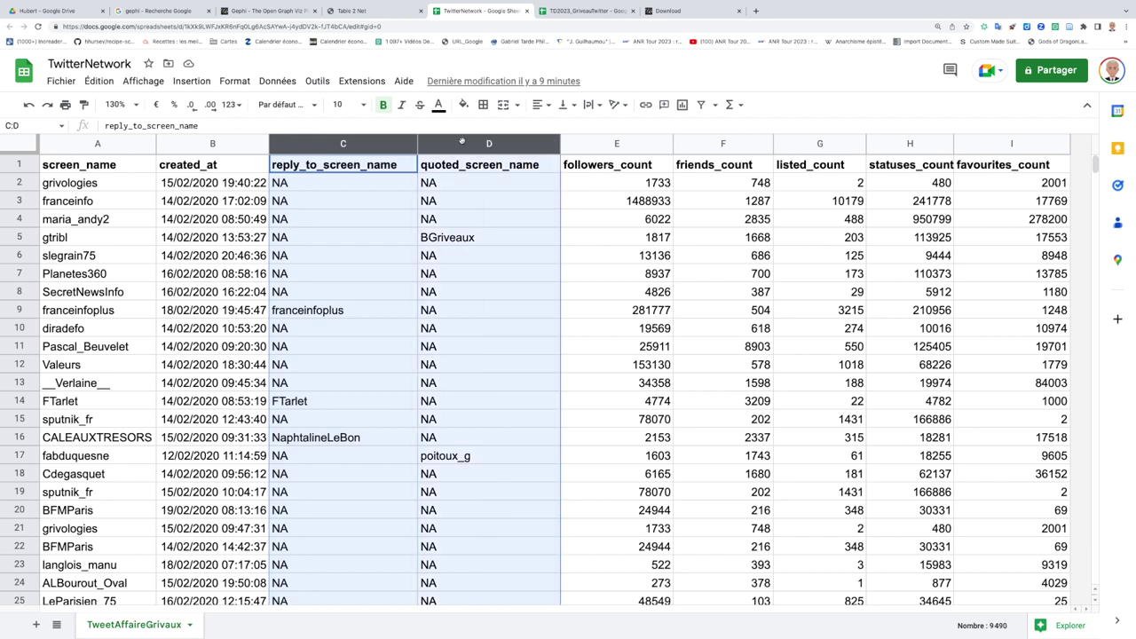
pyautogui.click(70, 201)
pyautogui.click(189, 203)
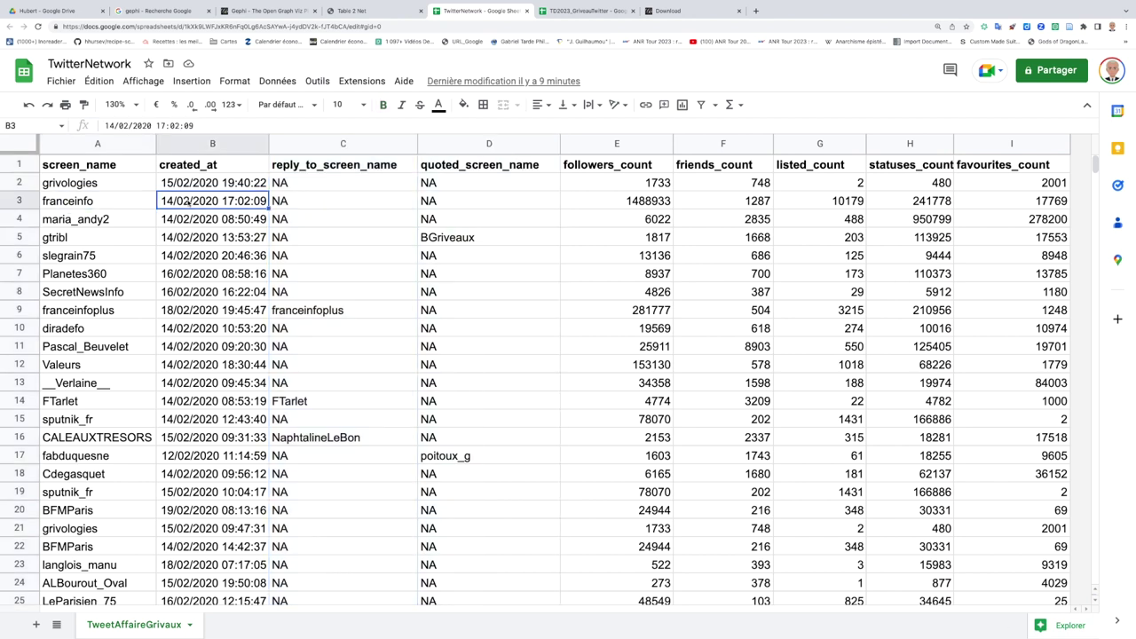
pyautogui.click(462, 240)
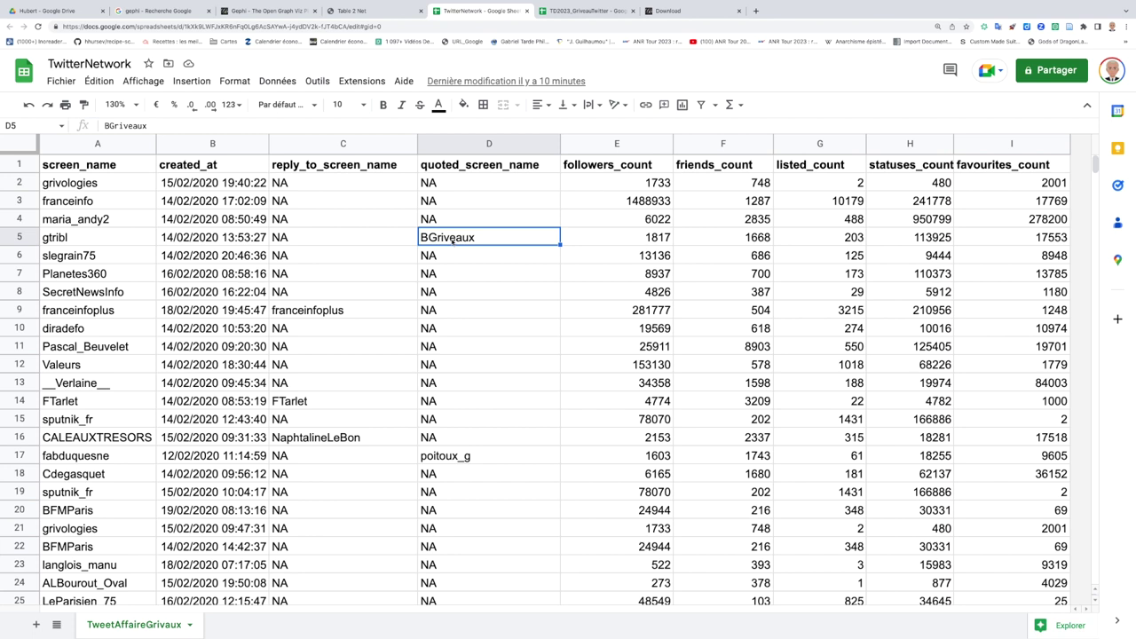
pyautogui.click(313, 235)
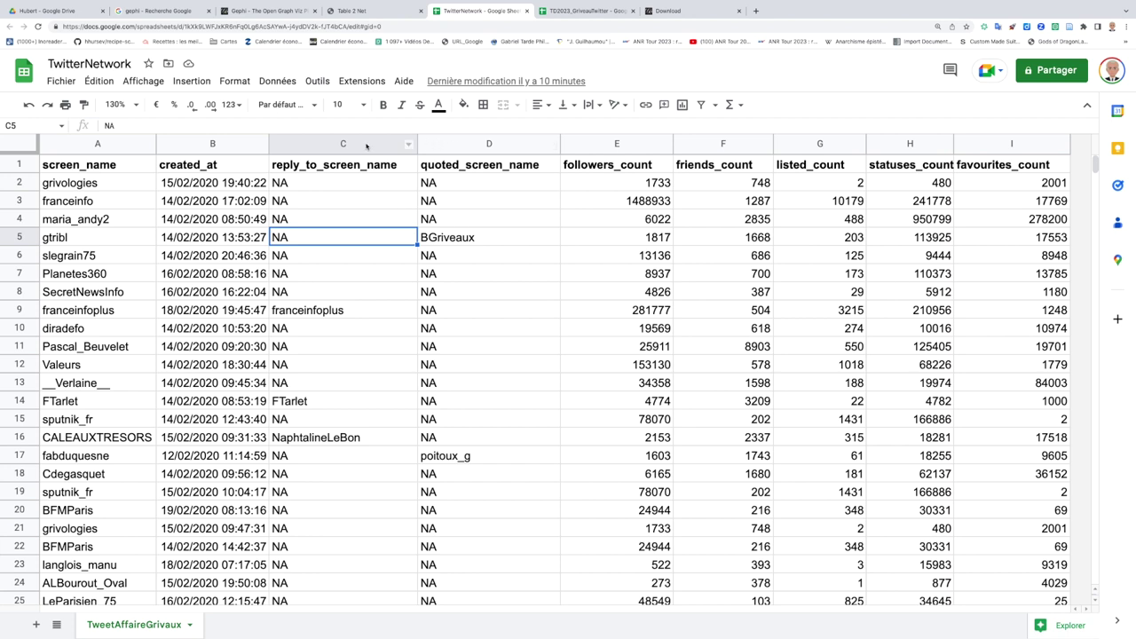
# - Compare the whole reply_to_screen_name column with the whole quoted_screen_name column
pyautogui.click(473, 144)
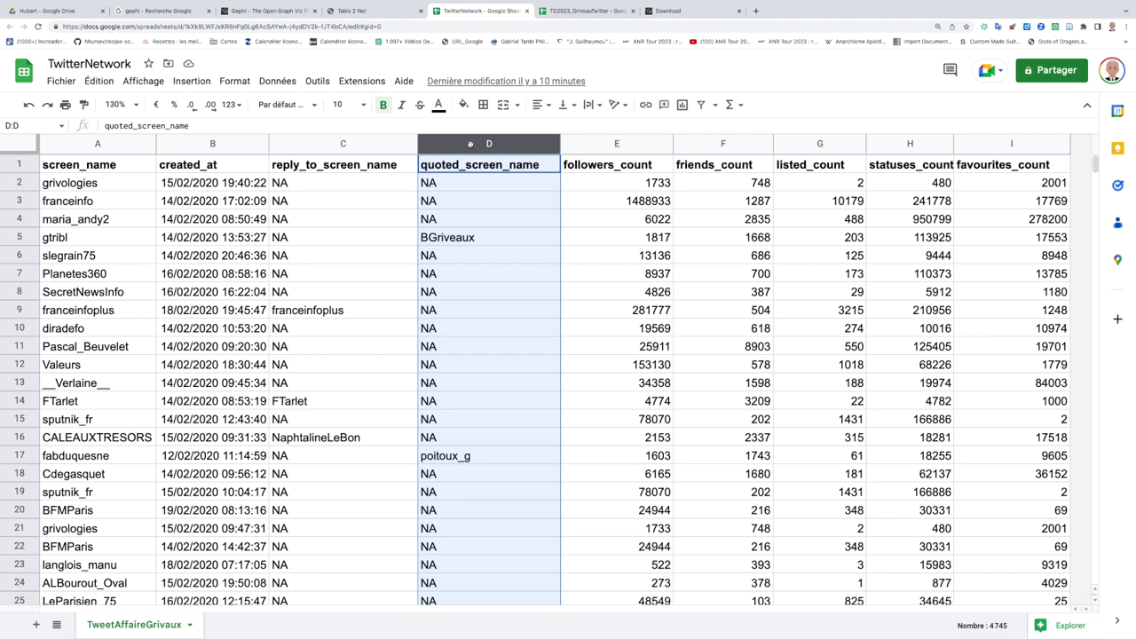
pyautogui.click(331, 144)
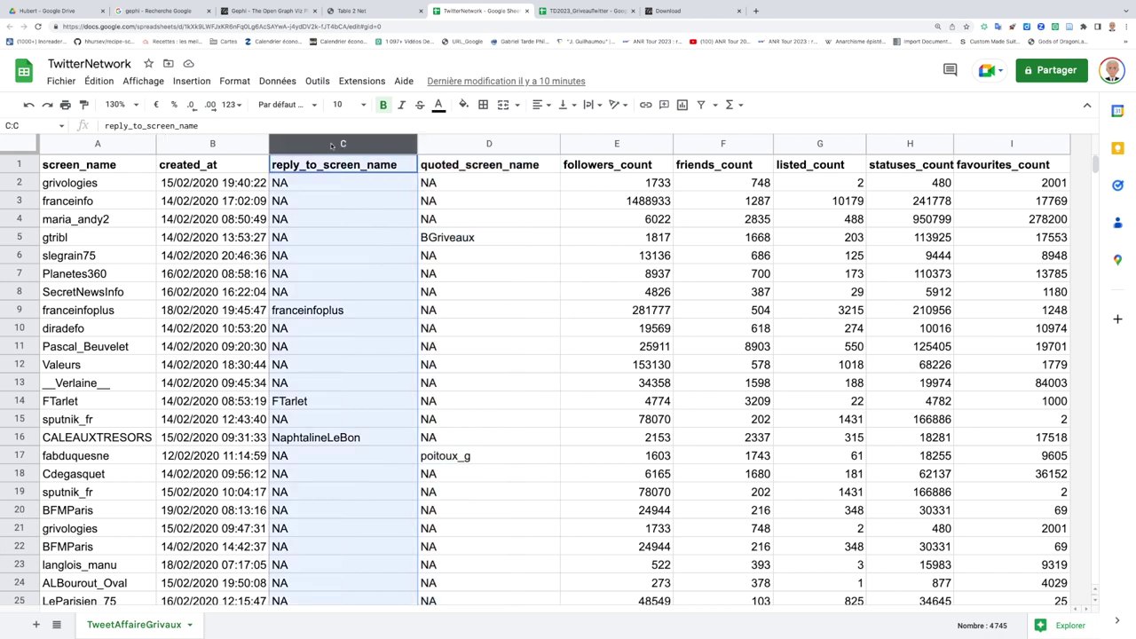
pyautogui.click(478, 149)
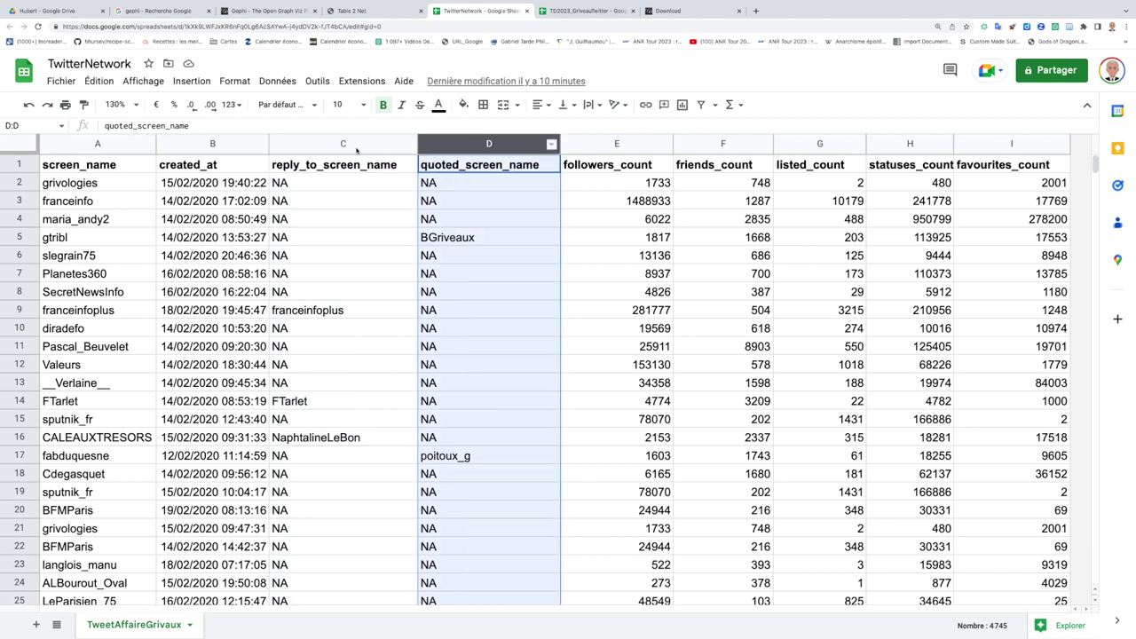
pyautogui.click(343, 145)
pyautogui.click(461, 142)
pyautogui.click(360, 144)
pyautogui.click(467, 144)
pyautogui.click(384, 145)
pyautogui.click(453, 144)
# - Insert a new column between created_at and reply_to_screen_name and give it the header "citation"
pyautogui.click(338, 145)
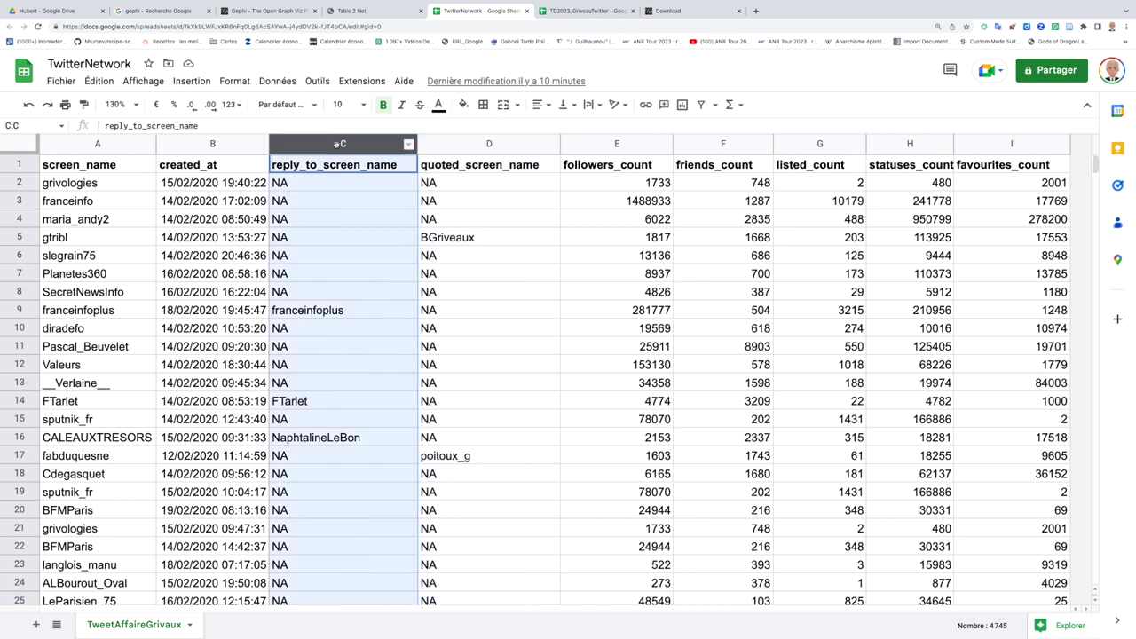
pyautogui.rightClick(339, 145)
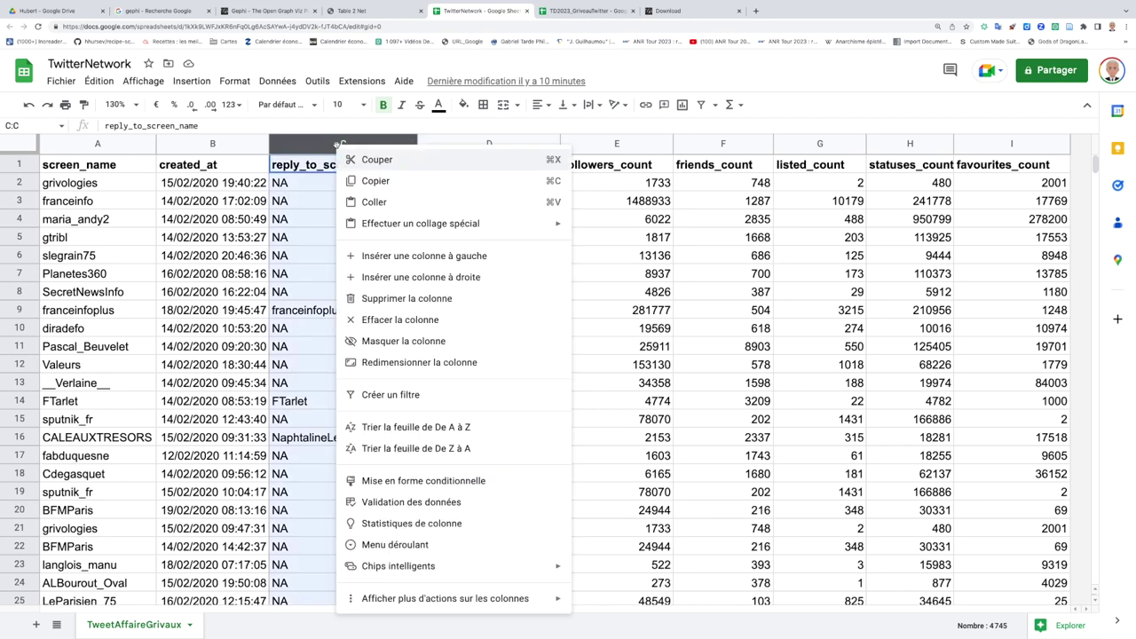
pyautogui.click(384, 257)
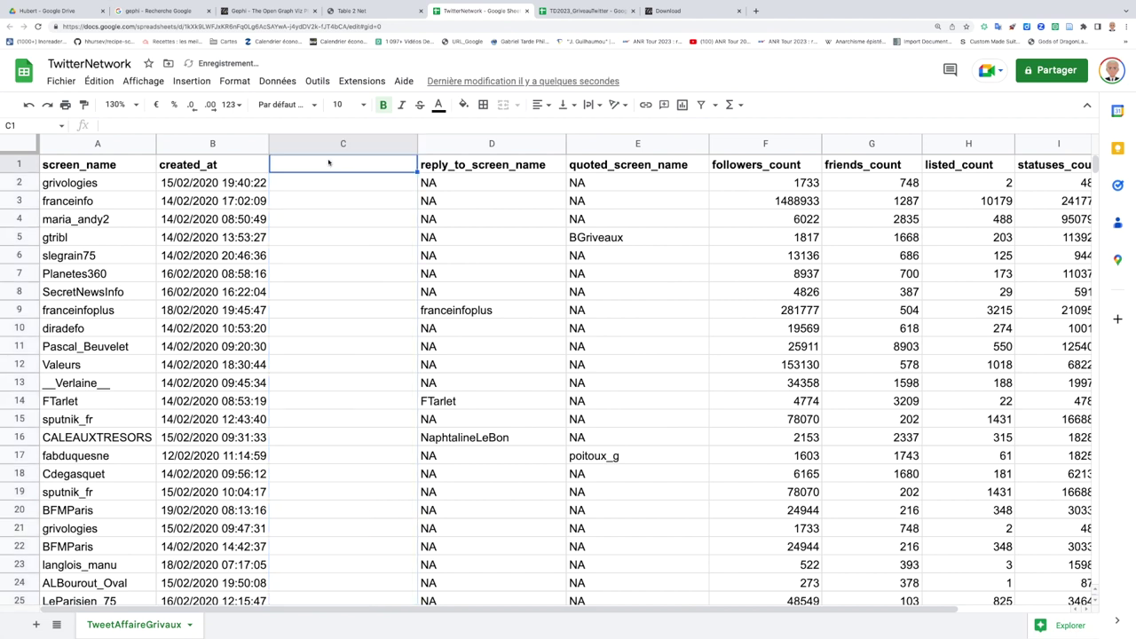
pyautogui.write('citation')
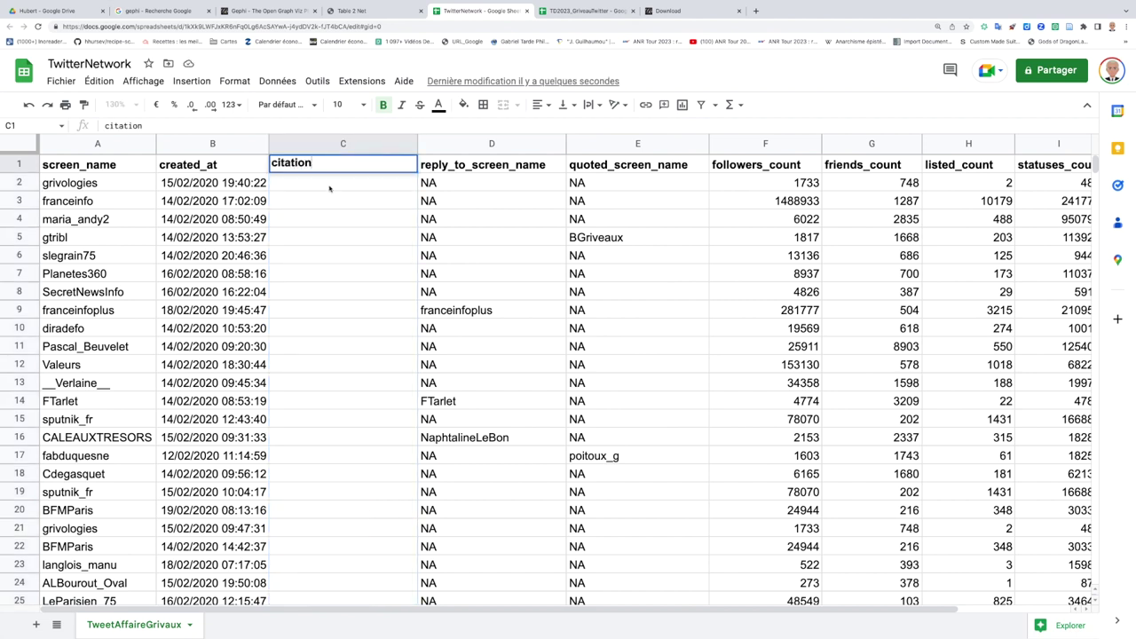
pyautogui.press('Return')
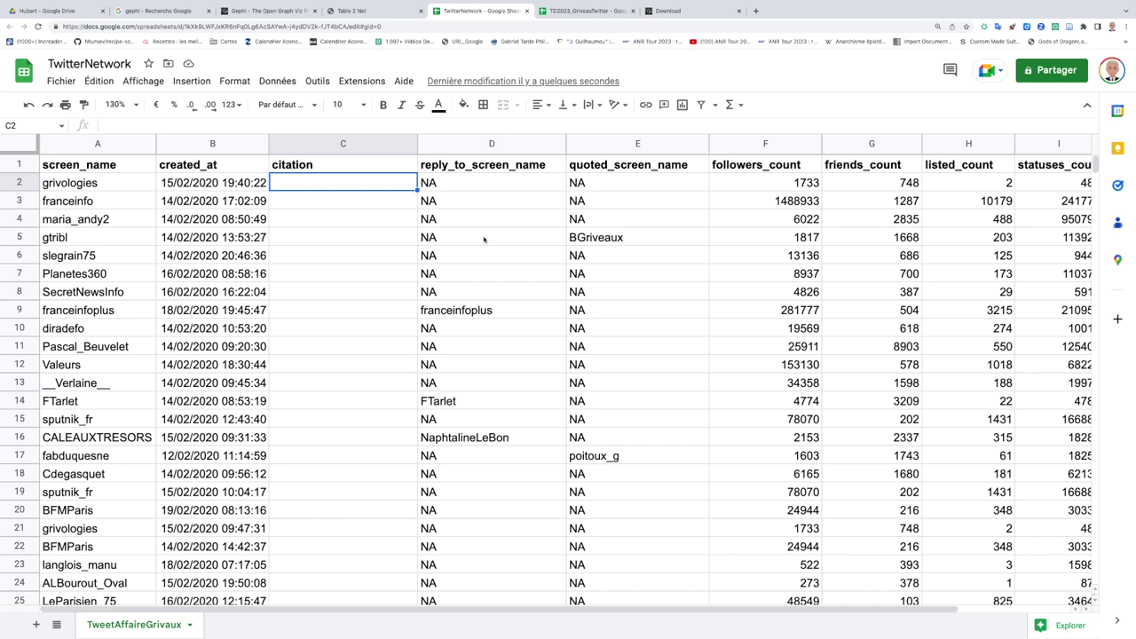
pyautogui.hscroll(2, 484, 240)
pyautogui.hscroll(2, 484, 238)
pyautogui.hscroll(-4, 484, 238)
# - Replace all occurrences of NA with nothing in columns D and E, the reply and quoted screen names
pyautogui.click(484, 238)
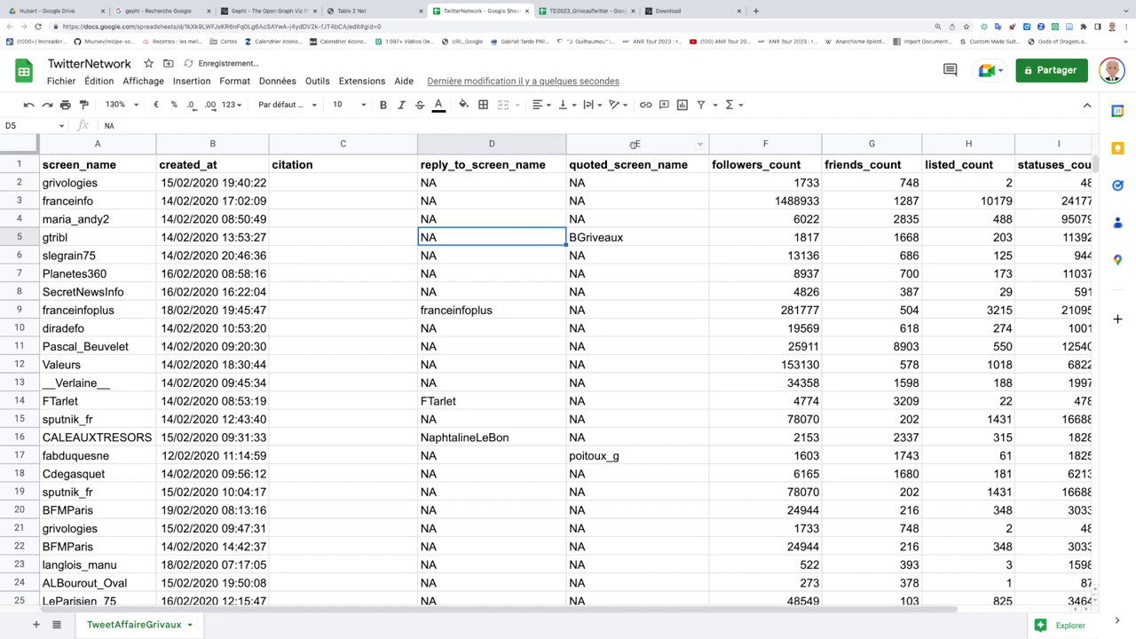
pyautogui.keyDown('shift'); pyautogui.click(634, 147); pyautogui.keyUp('shift')
pyautogui.rightClick(586, 145)
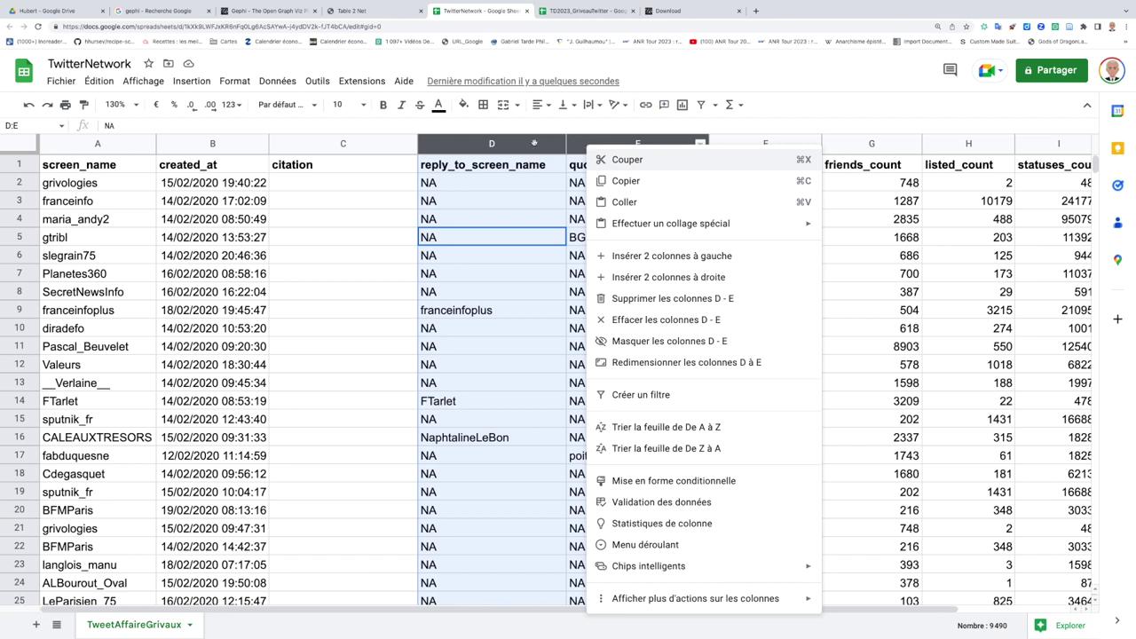
pyautogui.press('Escape')
pyautogui.hotkey('ctrl', 'f')
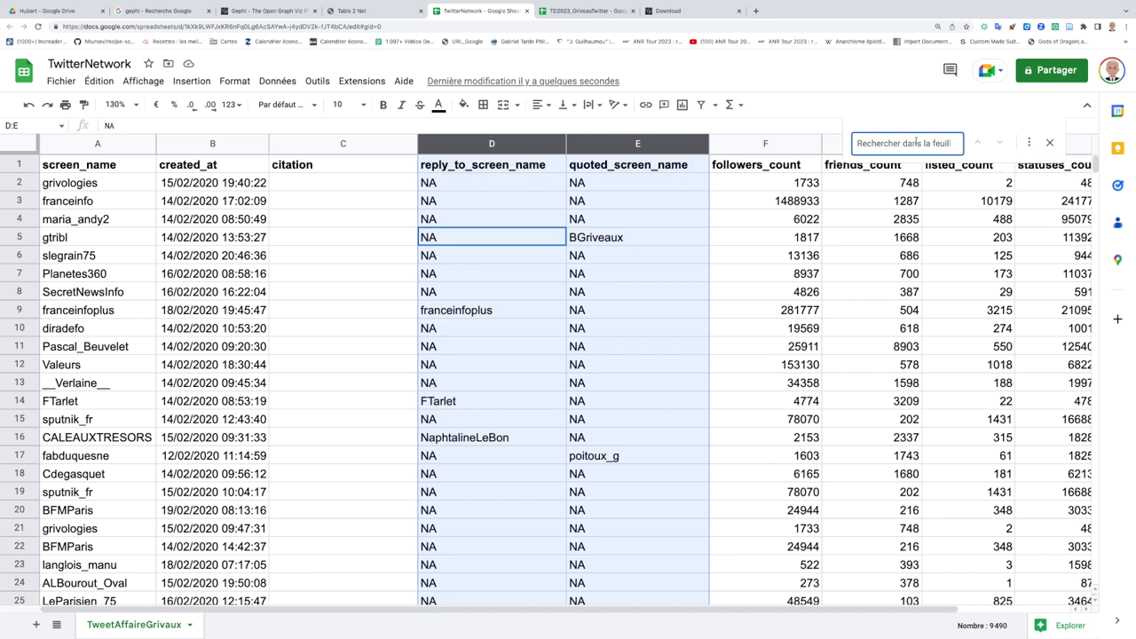
pyautogui.click(1032, 145)
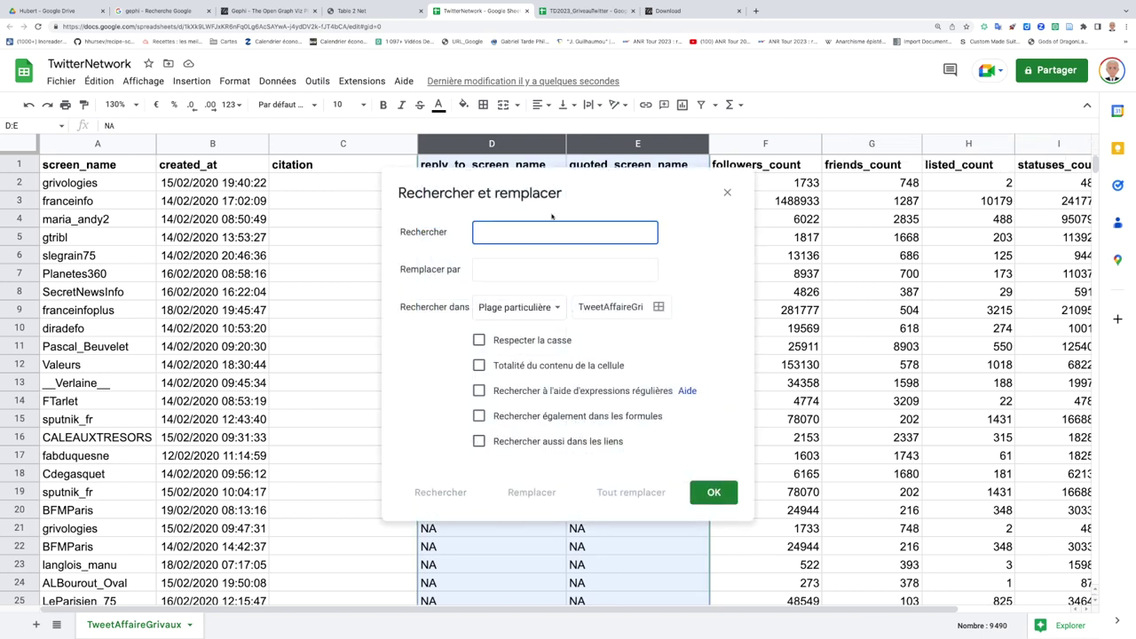
pyautogui.write('NA')
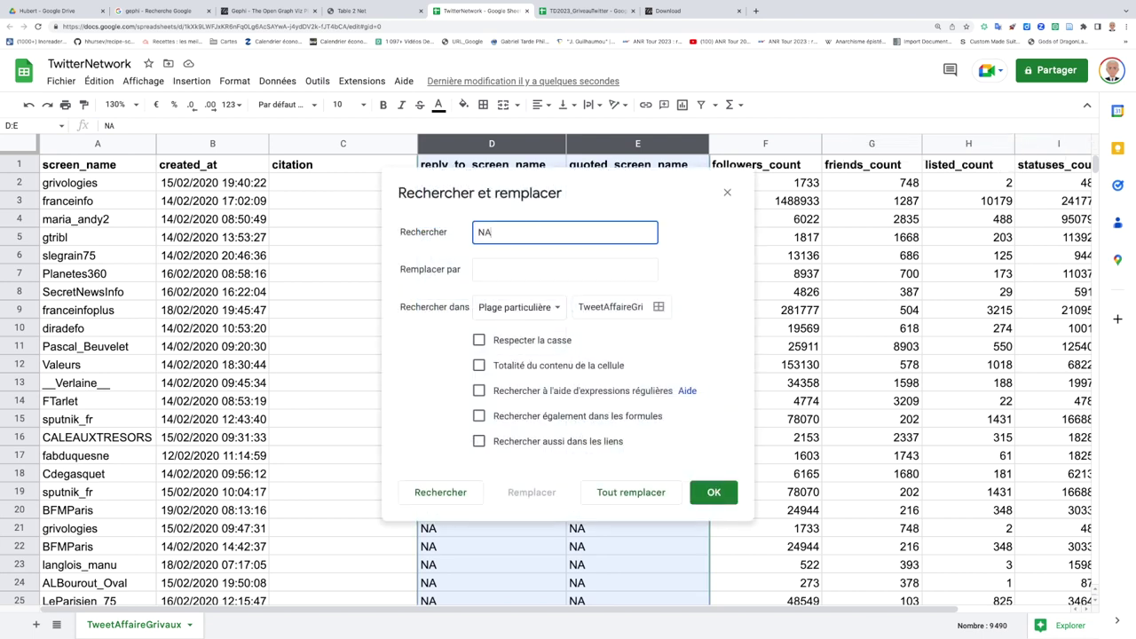
pyautogui.click(556, 260)
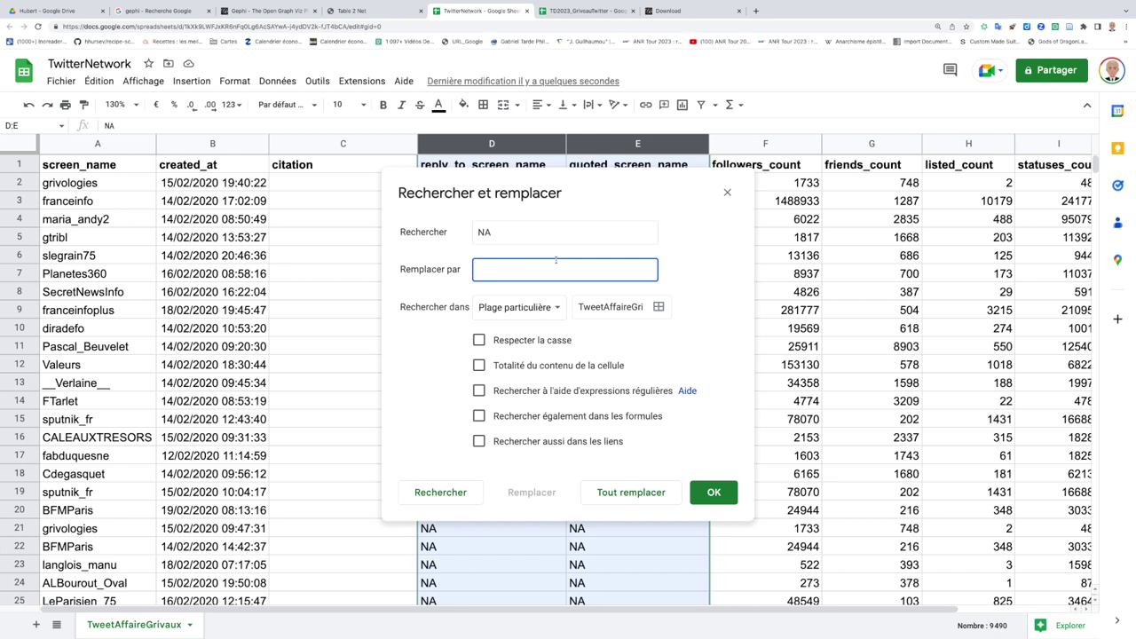
pyautogui.click(606, 306)
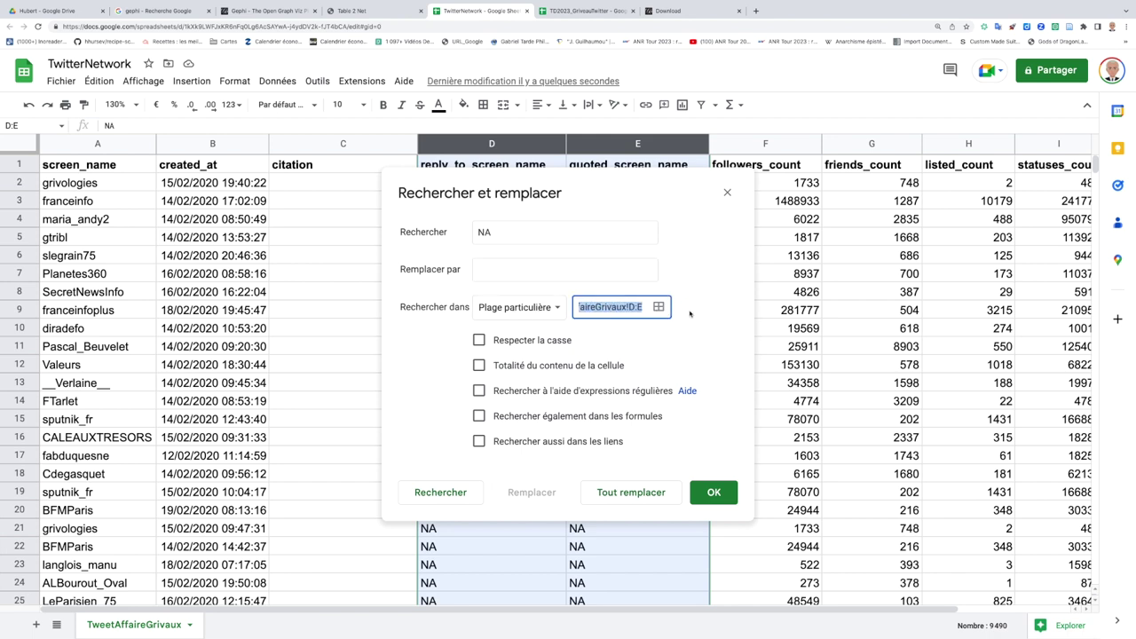
pyautogui.click(632, 494)
pyautogui.click(704, 493)
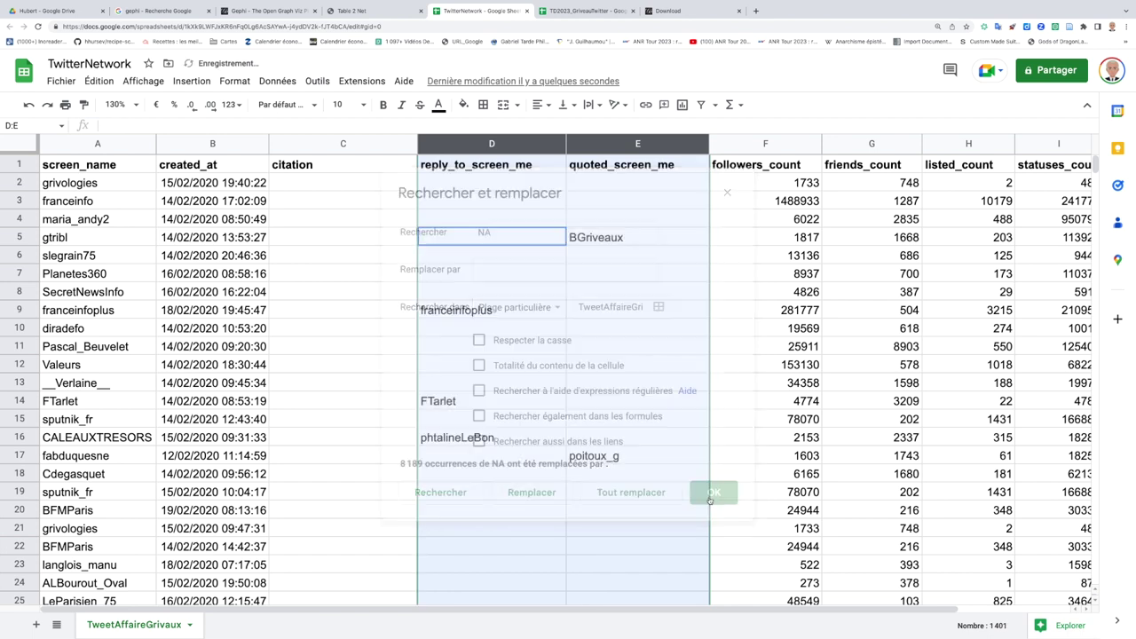
pyautogui.click(569, 309)
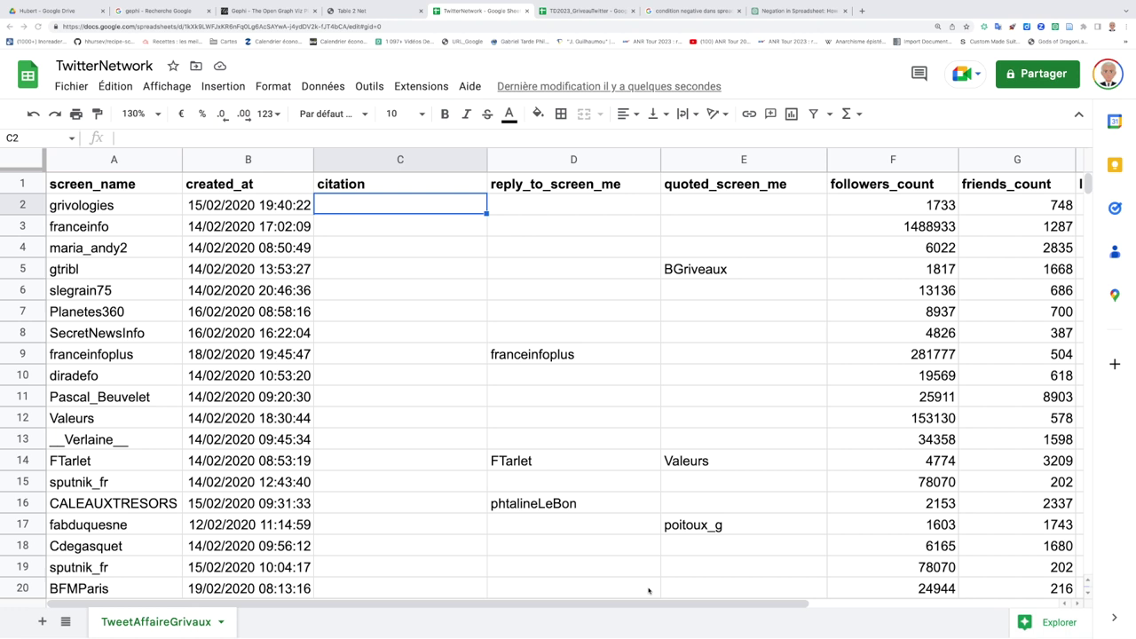
# - Enter the formula =IF(ISNA(D2);;D2)&IF(AND(D2<>"";E2<>"");",";)&IF(ISNA(E2);;E2) in cell C2 of the citation column
pyautogui.click(384, 204)
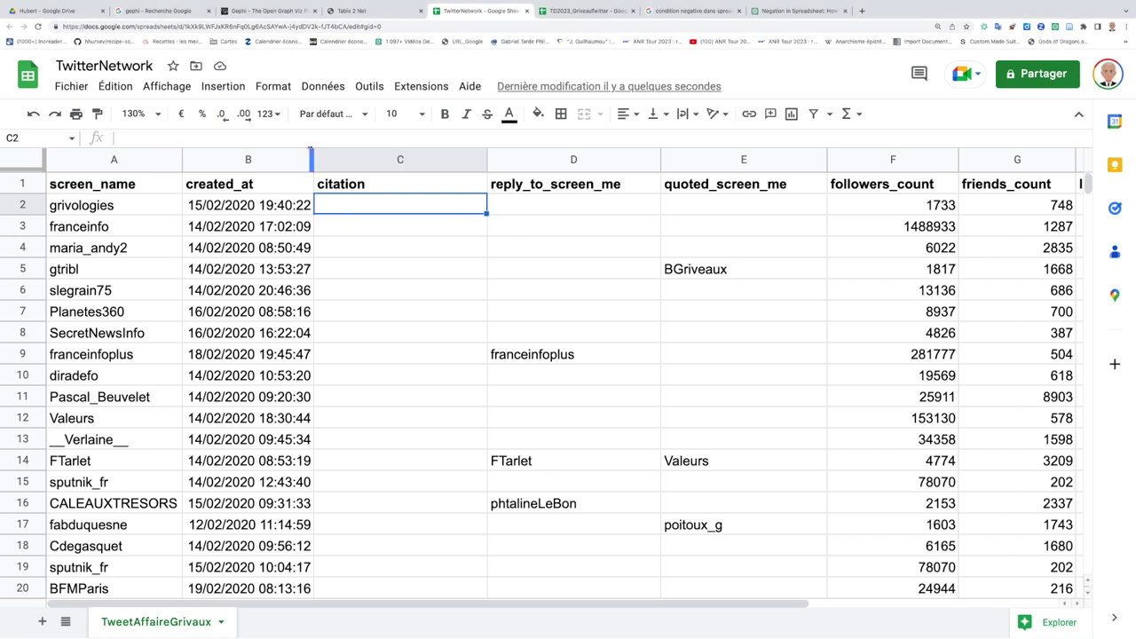
pyautogui.write('=IF(ISNA(D2);;D2)&IF(AND(D2<>"";E2<>"");",";)&IF(ISNA(E2);;E2)')
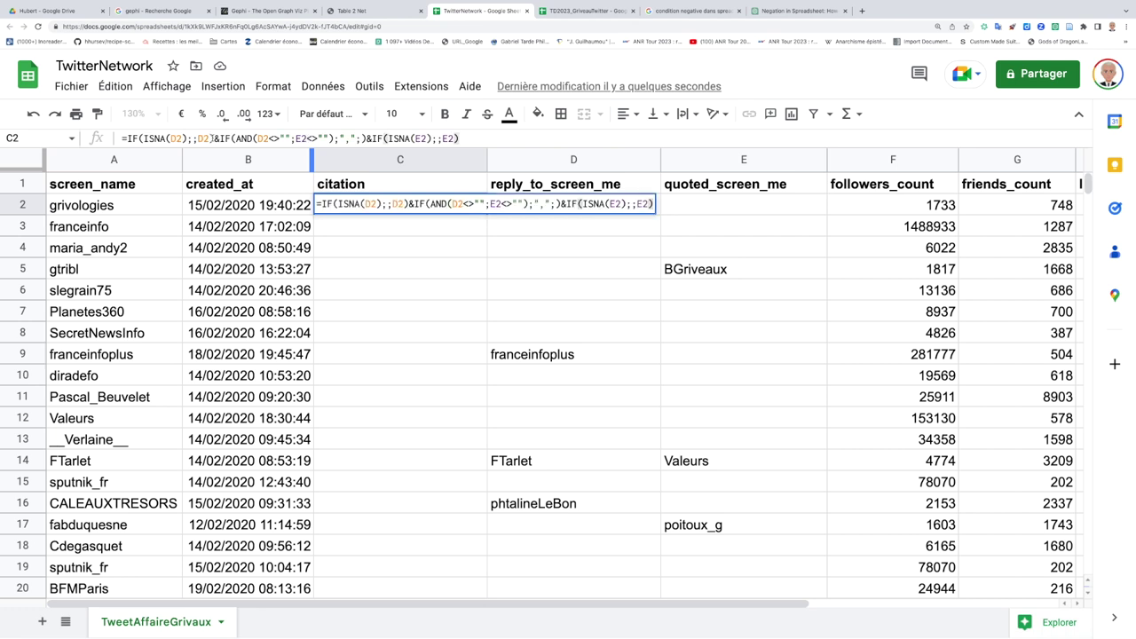
# - Review the citation formula in C2 part by part: both ISNA conditions, the AND test for non-empty cells and the comma separator
pyautogui.moveTo(211, 138); pyautogui.dragTo(126, 156)
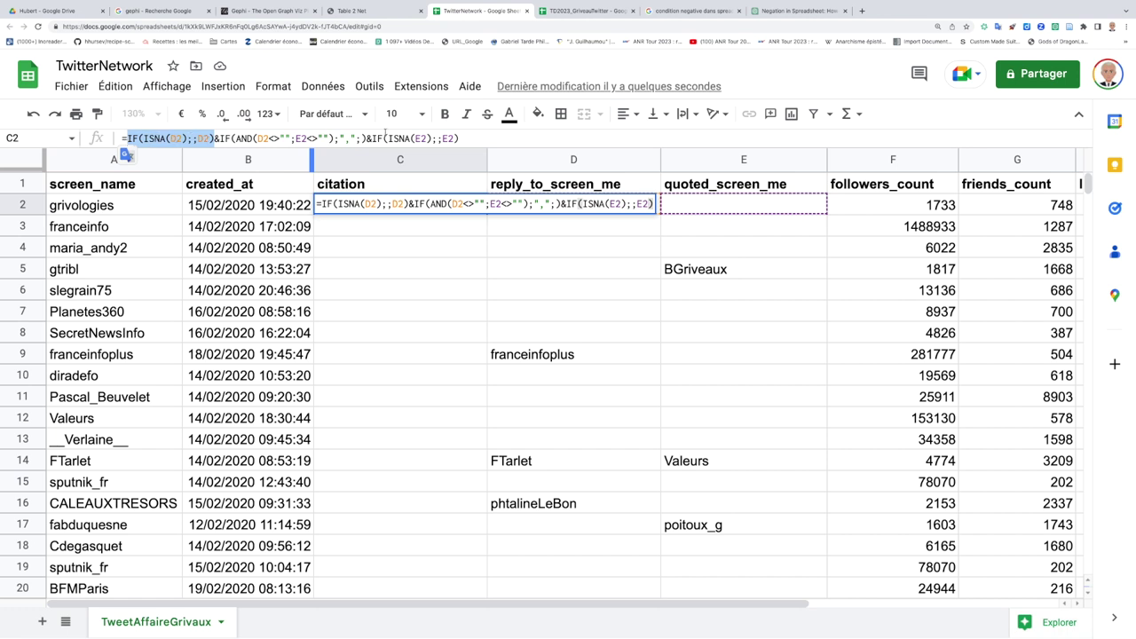
pyautogui.moveTo(371, 138); pyautogui.dragTo(463, 138)
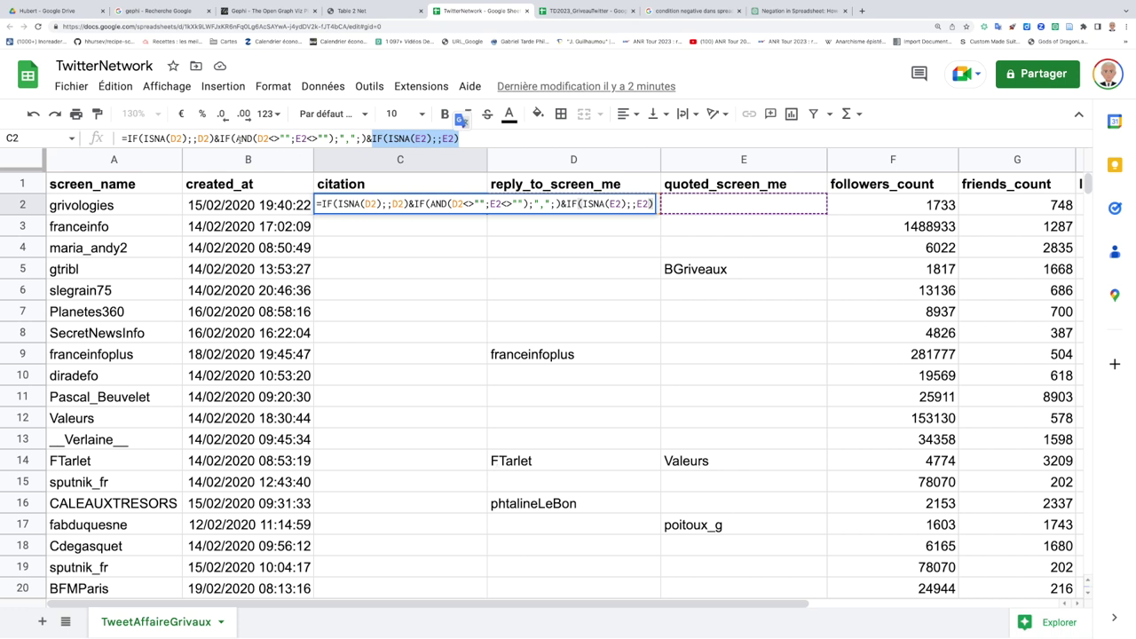
pyautogui.moveTo(237, 140); pyautogui.dragTo(336, 139)
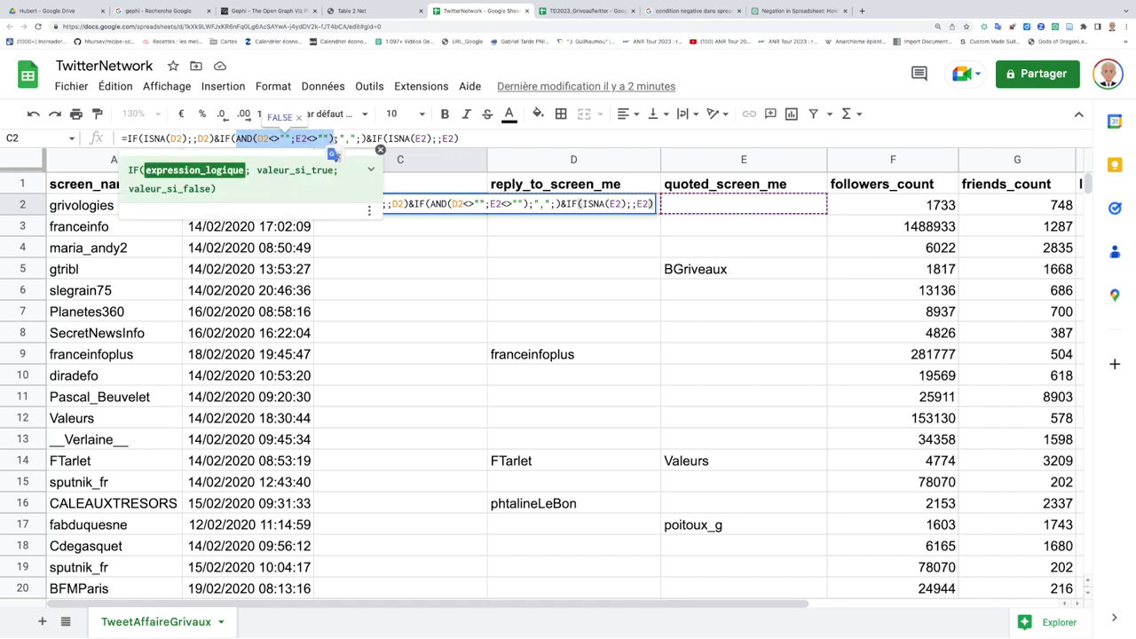
pyautogui.click(275, 140)
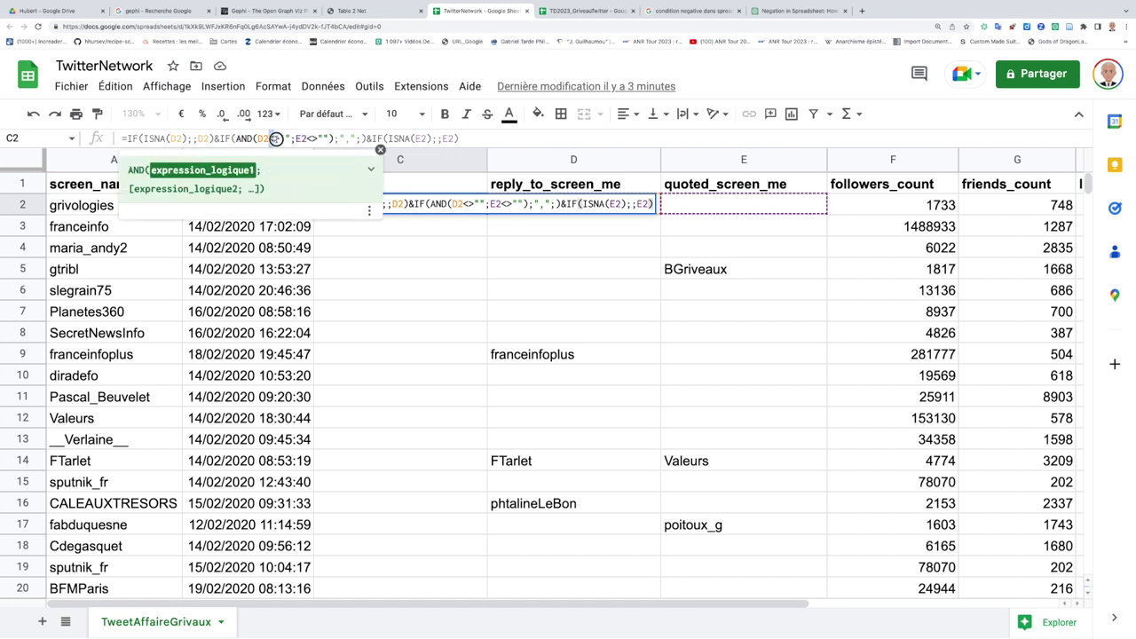
pyautogui.moveTo(281, 140); pyautogui.dragTo(286, 139)
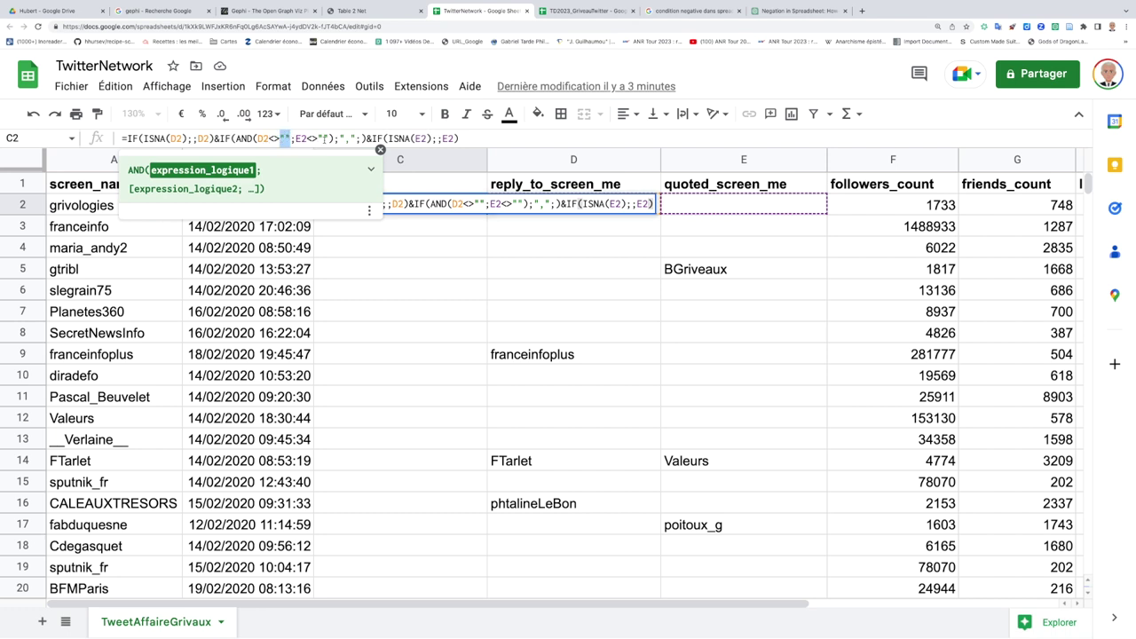
pyautogui.moveTo(236, 139); pyautogui.dragTo(341, 139)
pyautogui.click(340, 138)
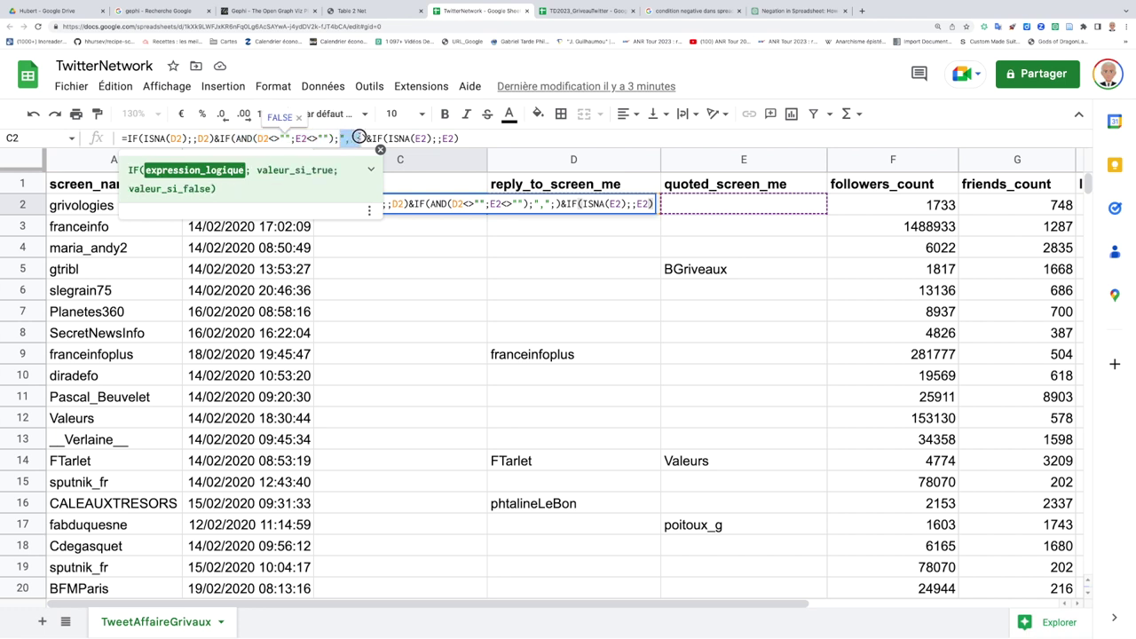
pyautogui.press('Right')
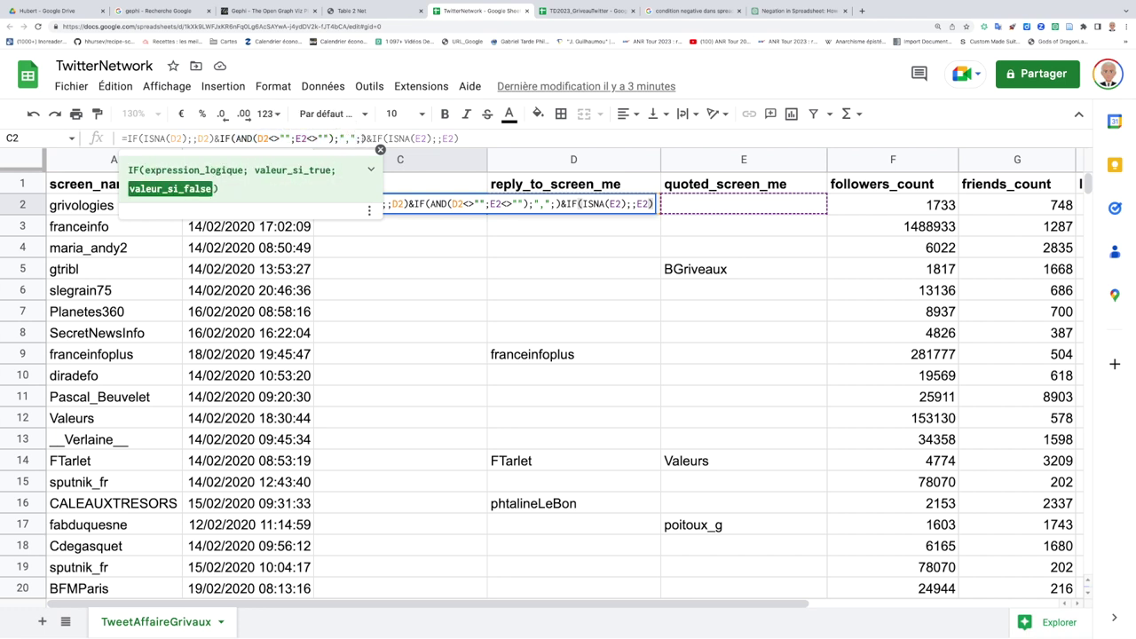
pyautogui.click(463, 137)
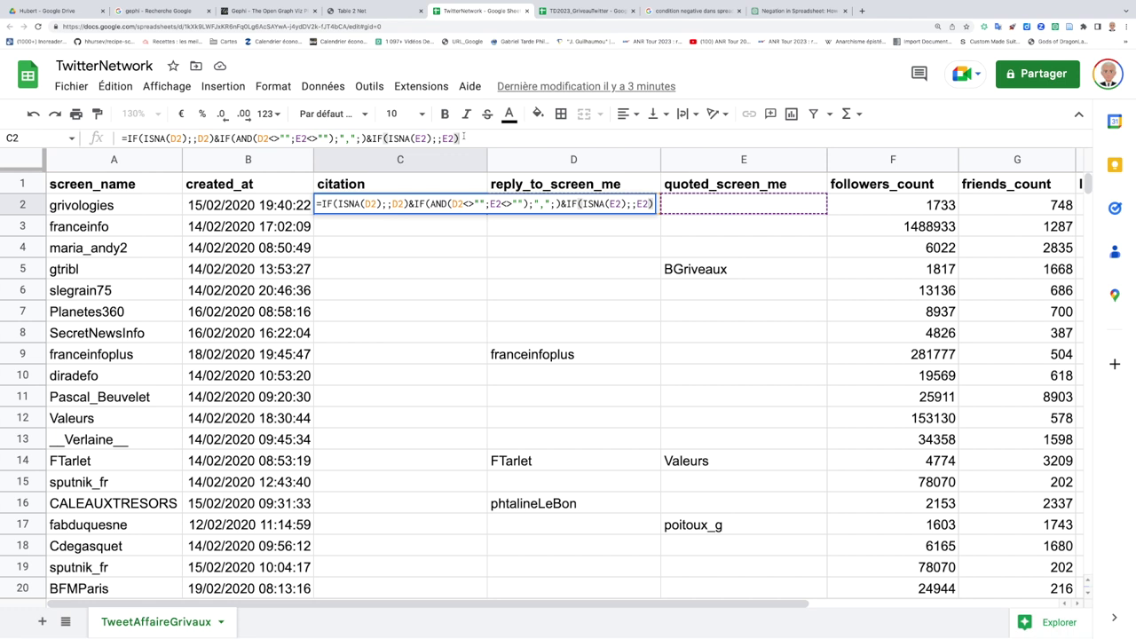
# - Commit the citation formula in C2 and fill it down through C18, checking the combined entry in C14
pyautogui.press('Return')
pyautogui.click(368, 210)
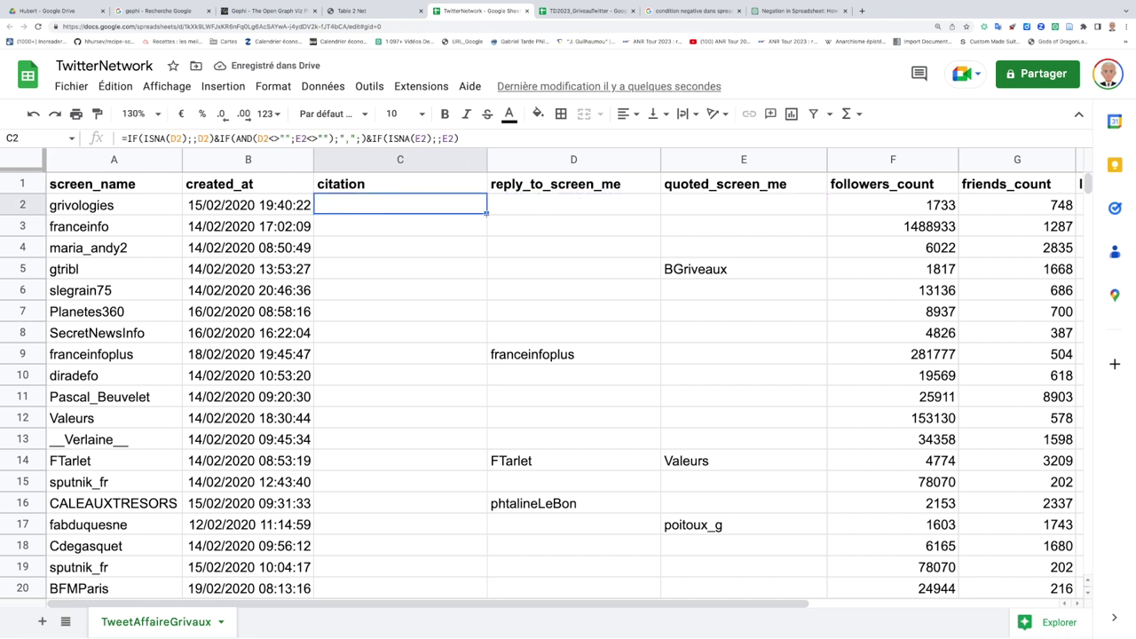
pyautogui.moveTo(486, 213); pyautogui.dragTo(487, 278)
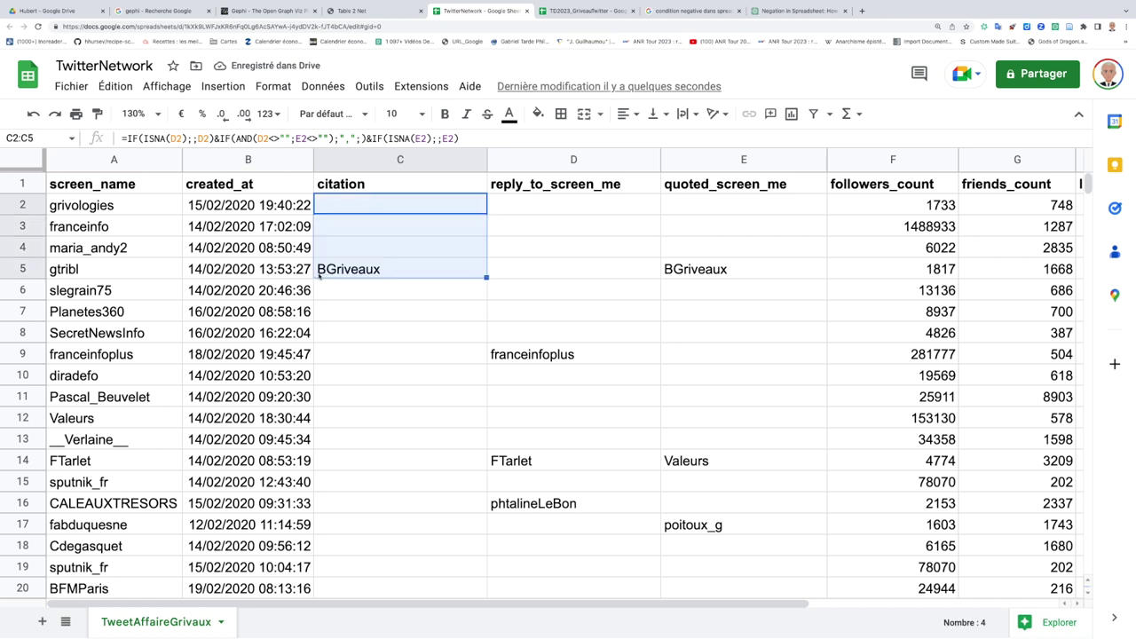
pyautogui.moveTo(486, 278); pyautogui.dragTo(478, 362)
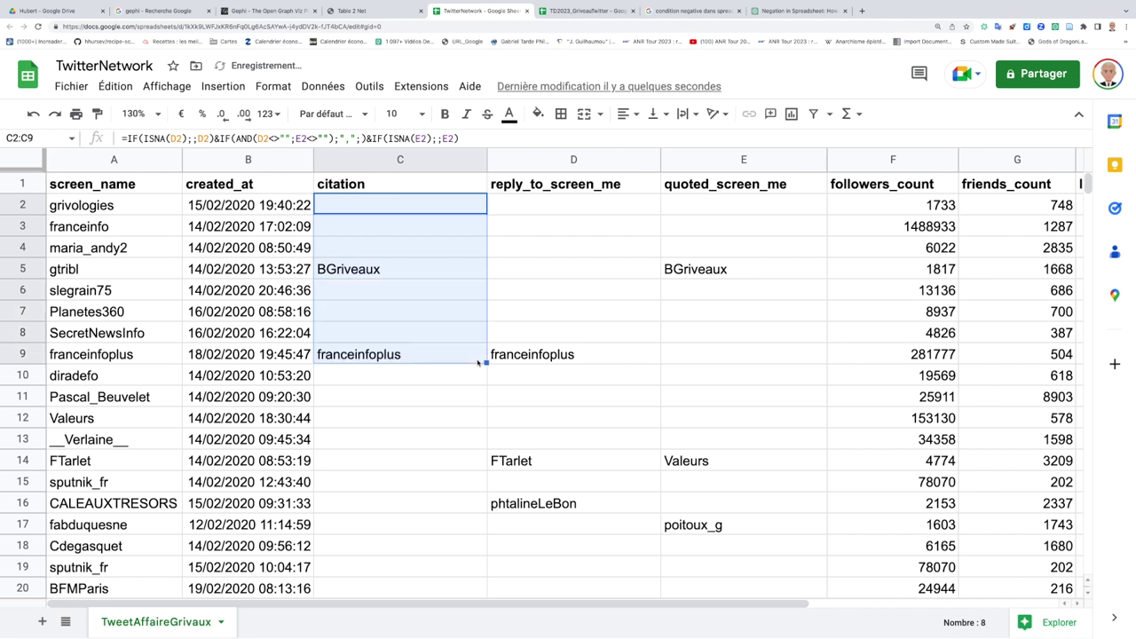
pyautogui.moveTo(486, 363); pyautogui.dragTo(476, 544)
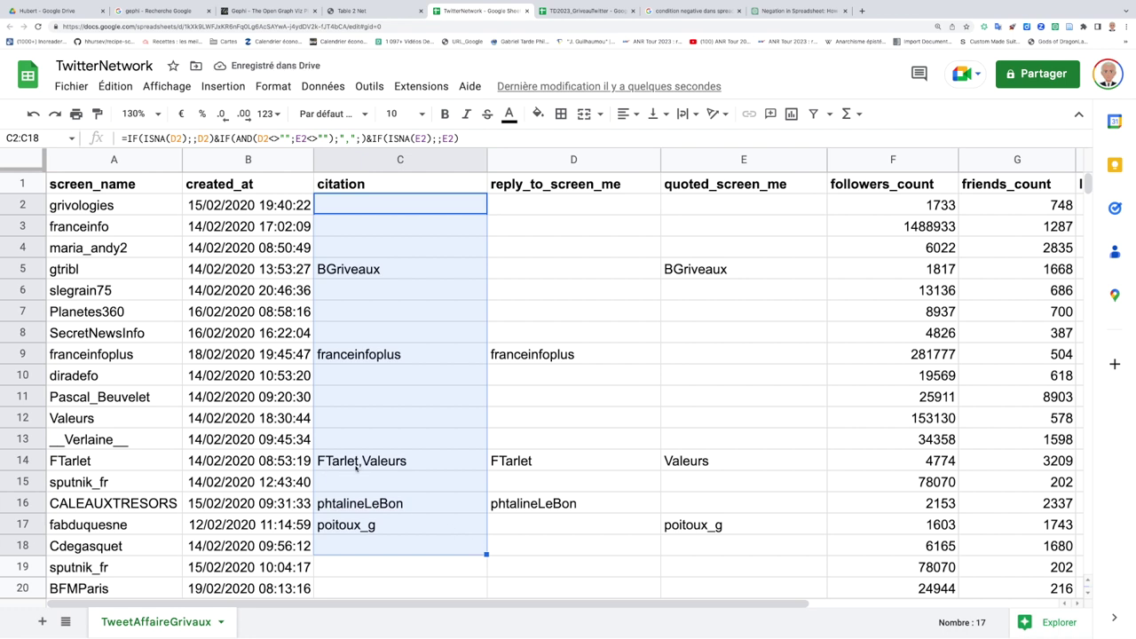
pyautogui.click(358, 468)
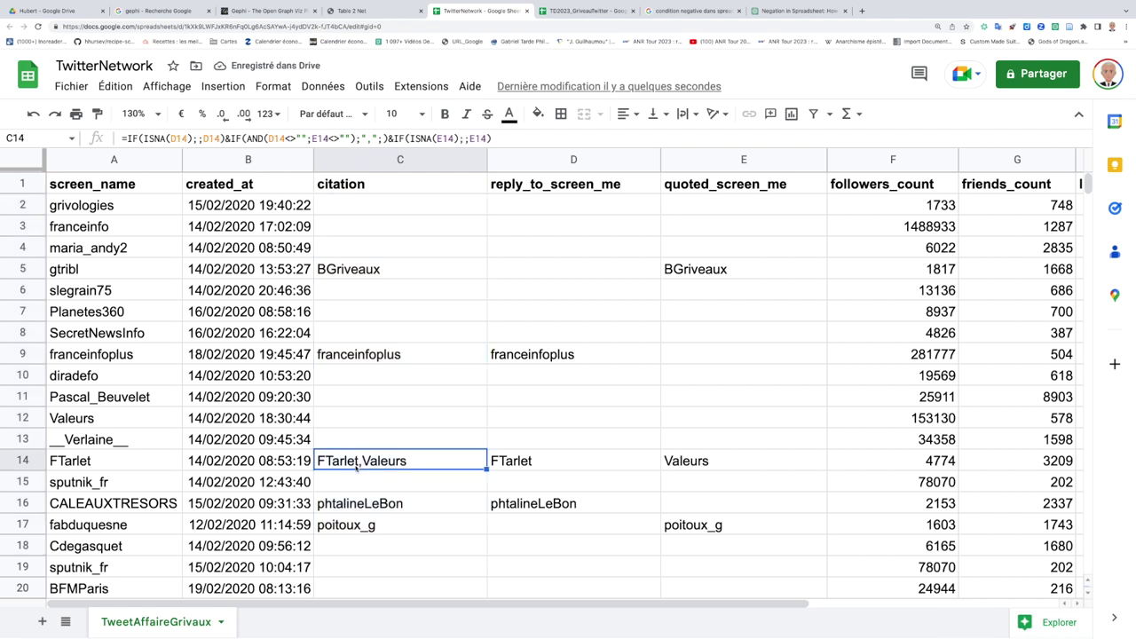
# - Copy the citation formula from C17 and paste only the formula into C18:C4745, down to the last data row
pyautogui.scroll(-3, 356, 468)
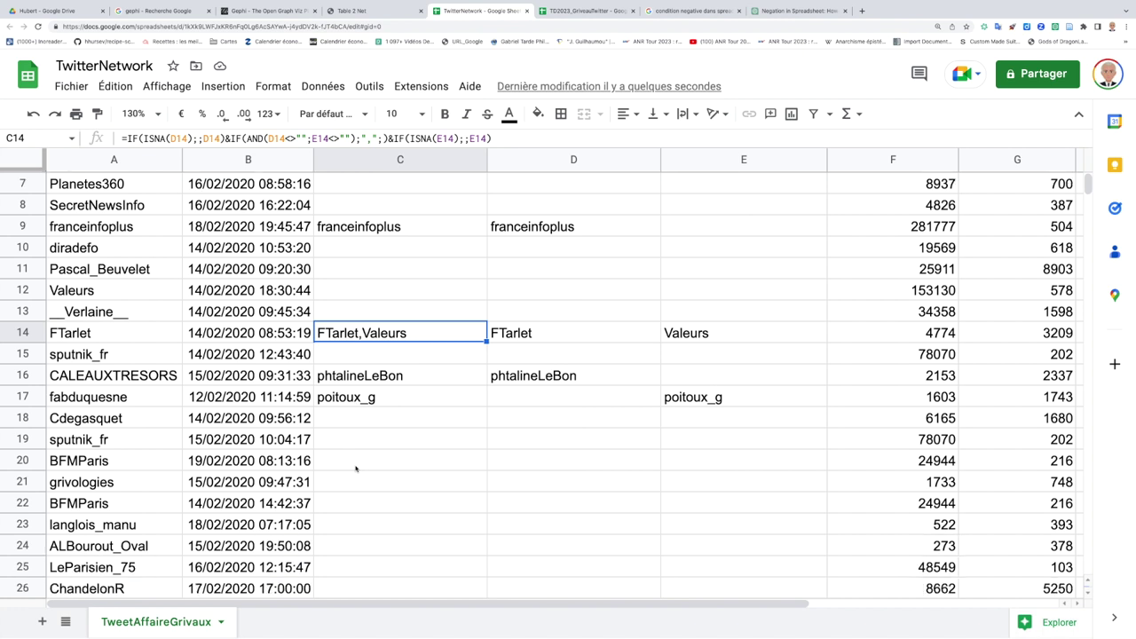
pyautogui.click(357, 399)
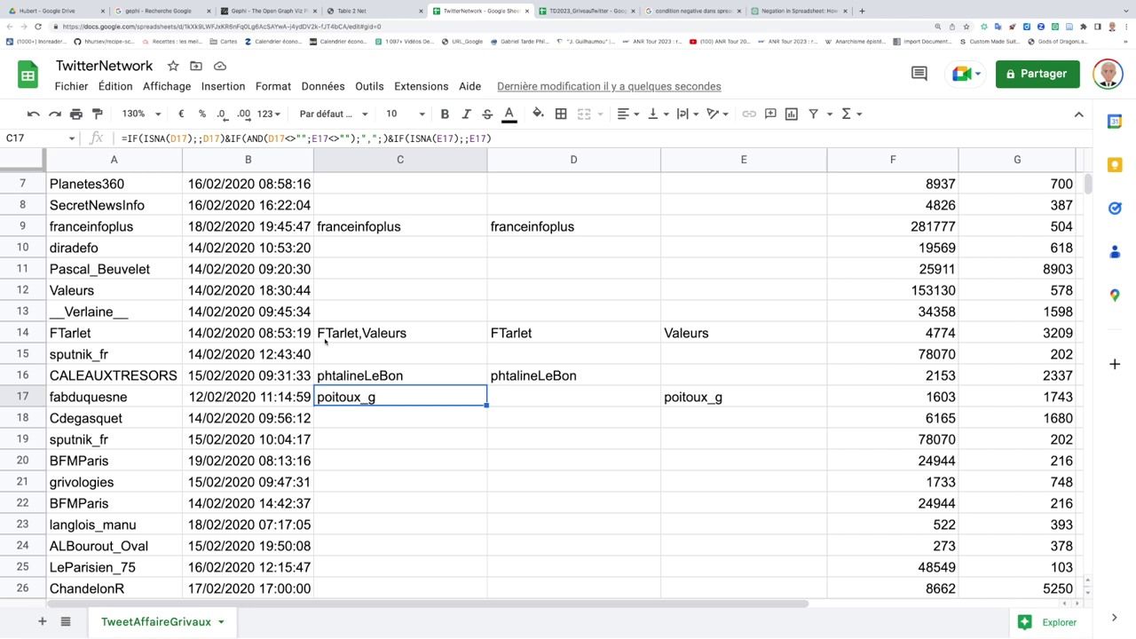
pyautogui.hotkey('ctrl', 'c')
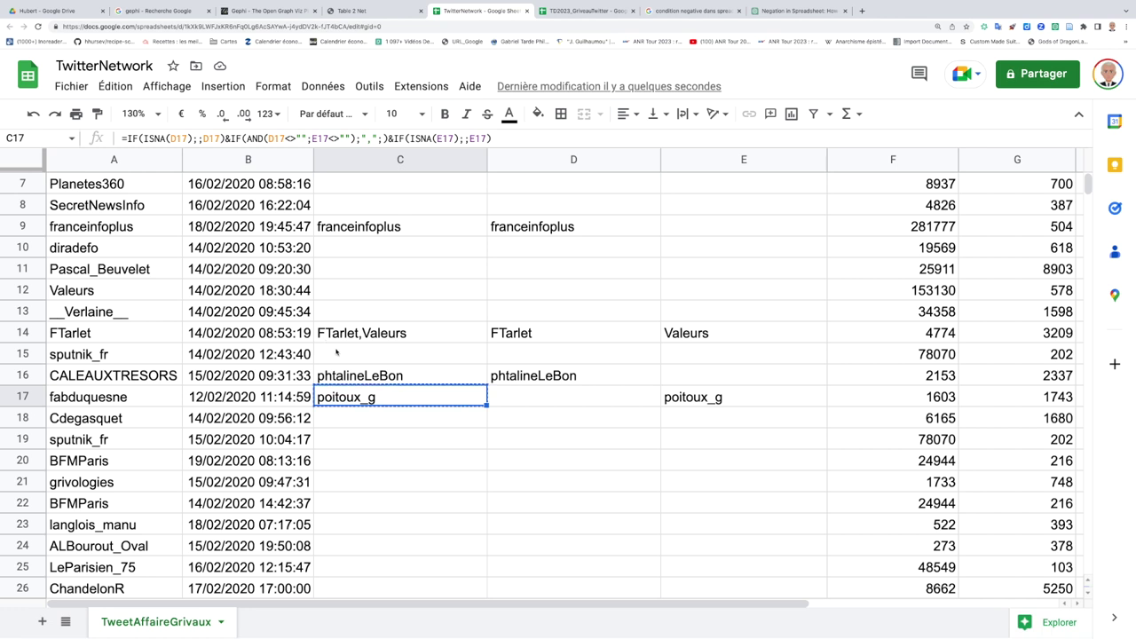
pyautogui.press('Down')
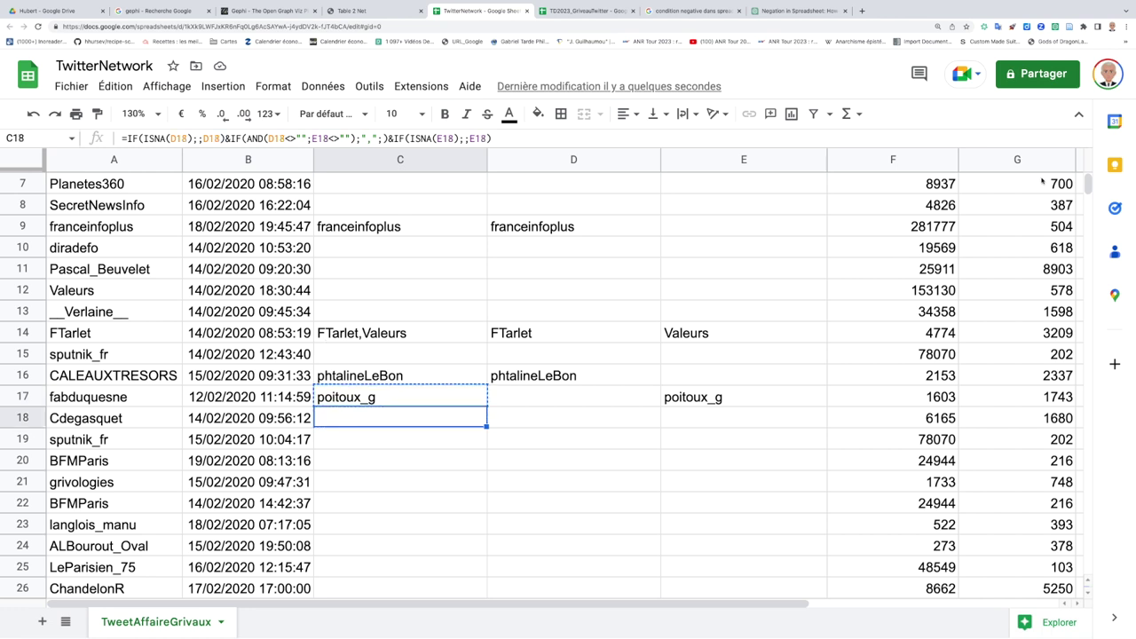
pyautogui.moveTo(1089, 183); pyautogui.dragTo(1088, 569)
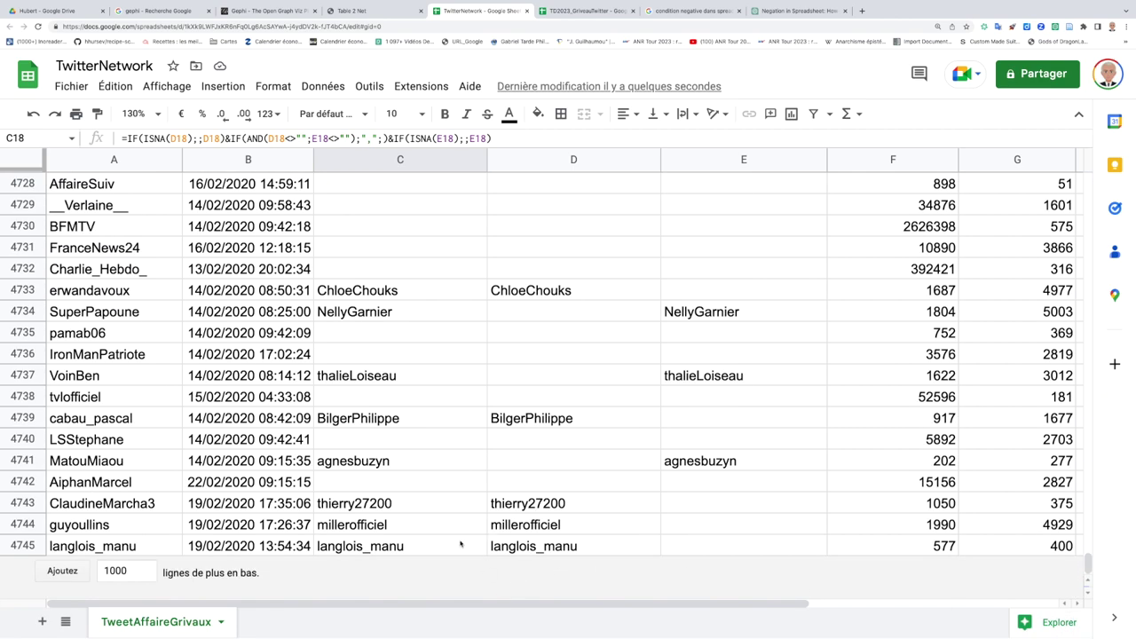
pyautogui.keyDown('shift'); pyautogui.click(461, 545); pyautogui.keyUp('shift')
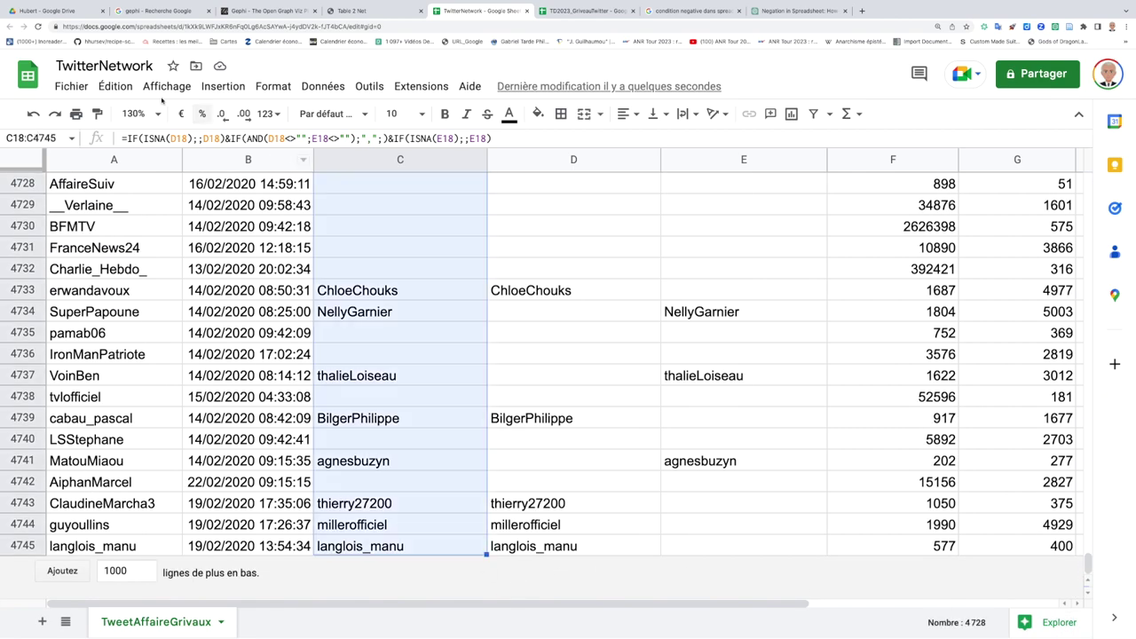
pyautogui.click(116, 86)
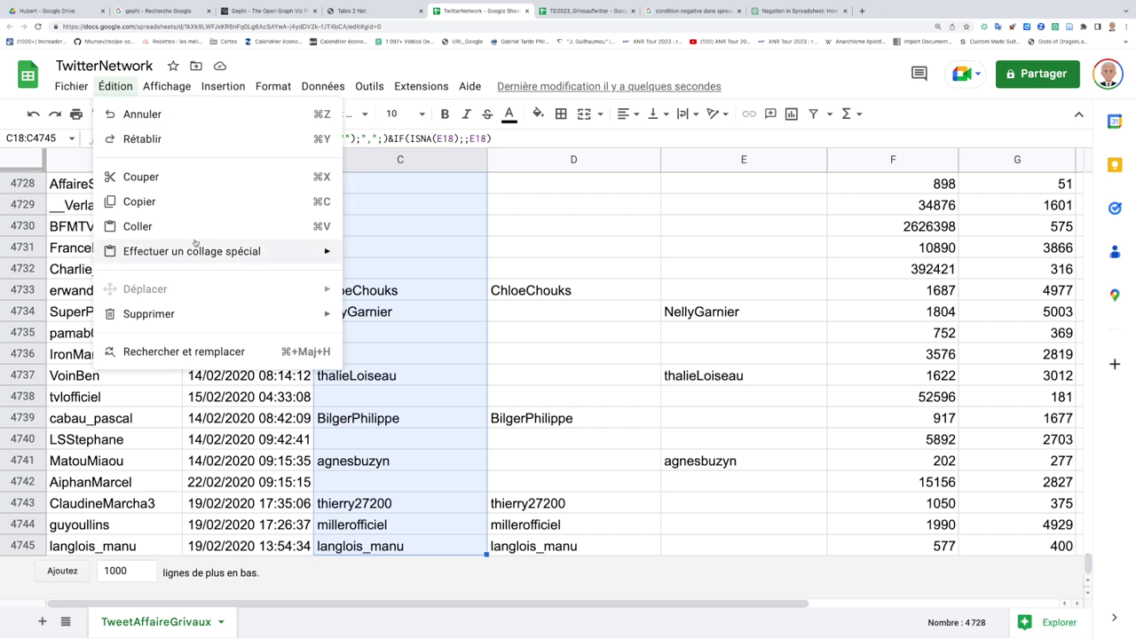
pyautogui.moveTo(197, 246)
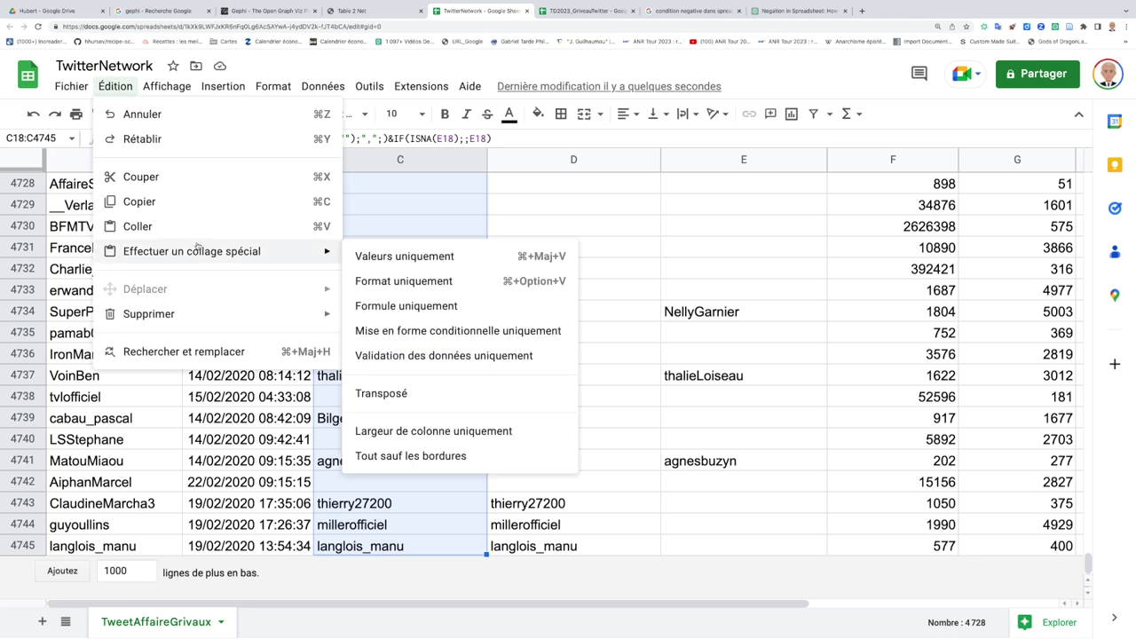
pyautogui.click(409, 310)
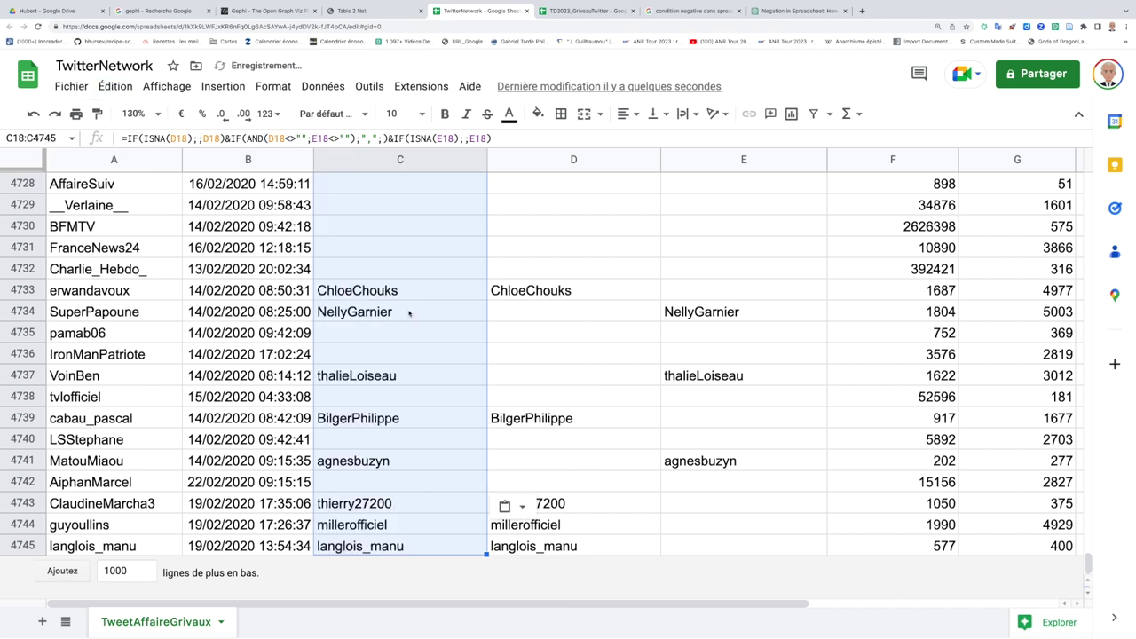
# - Check the citation formulas in the last rows and compare the citation values with columns D and E back up to the first row
pyautogui.click(417, 549)
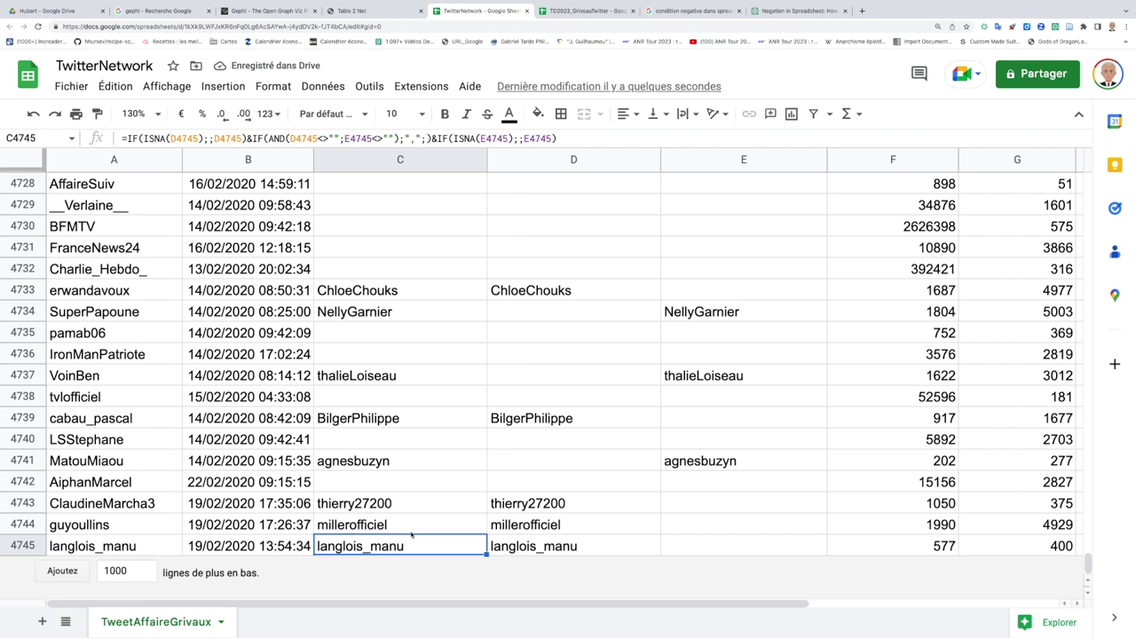
pyautogui.click(411, 528)
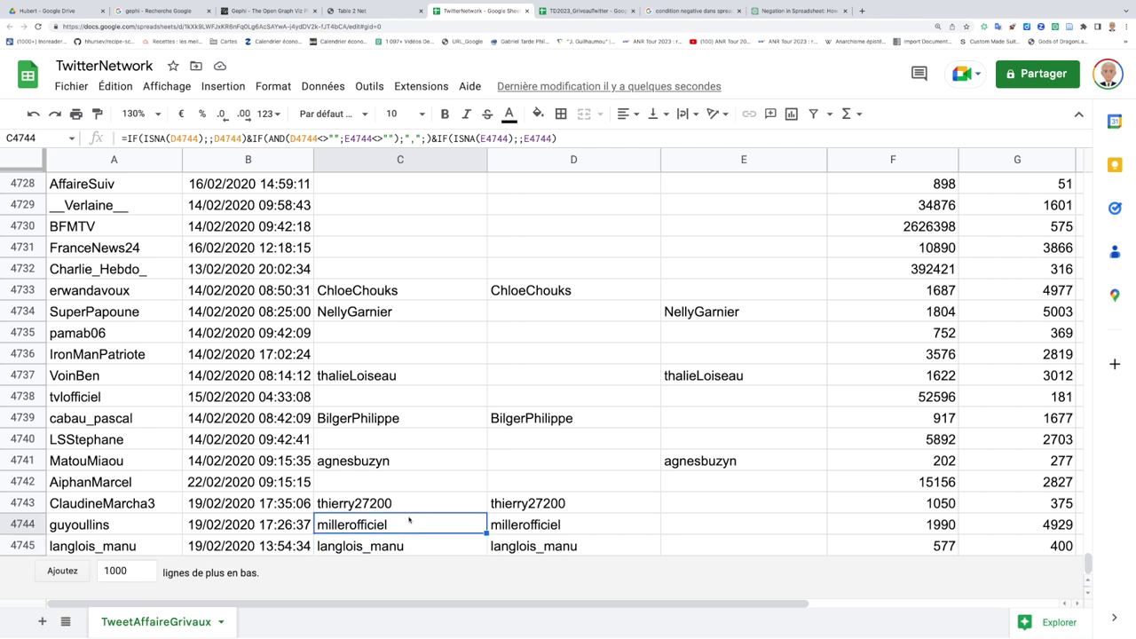
pyautogui.click(408, 510)
pyautogui.scroll(5, 407, 512)
pyautogui.scroll(13, 408, 512)
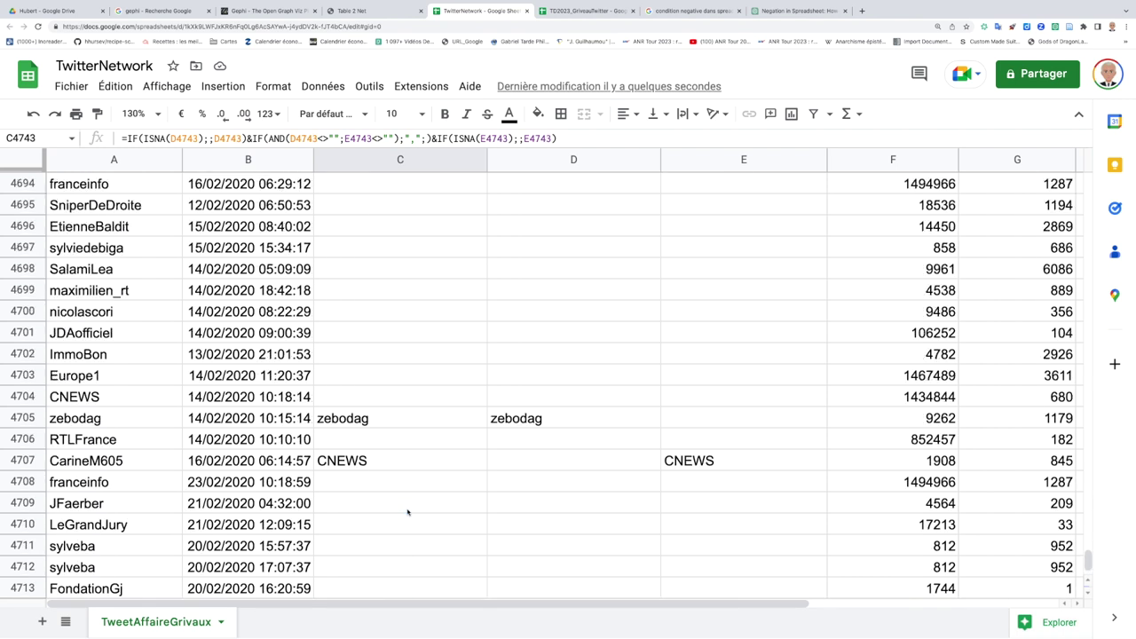
pyautogui.scroll(20, 407, 513)
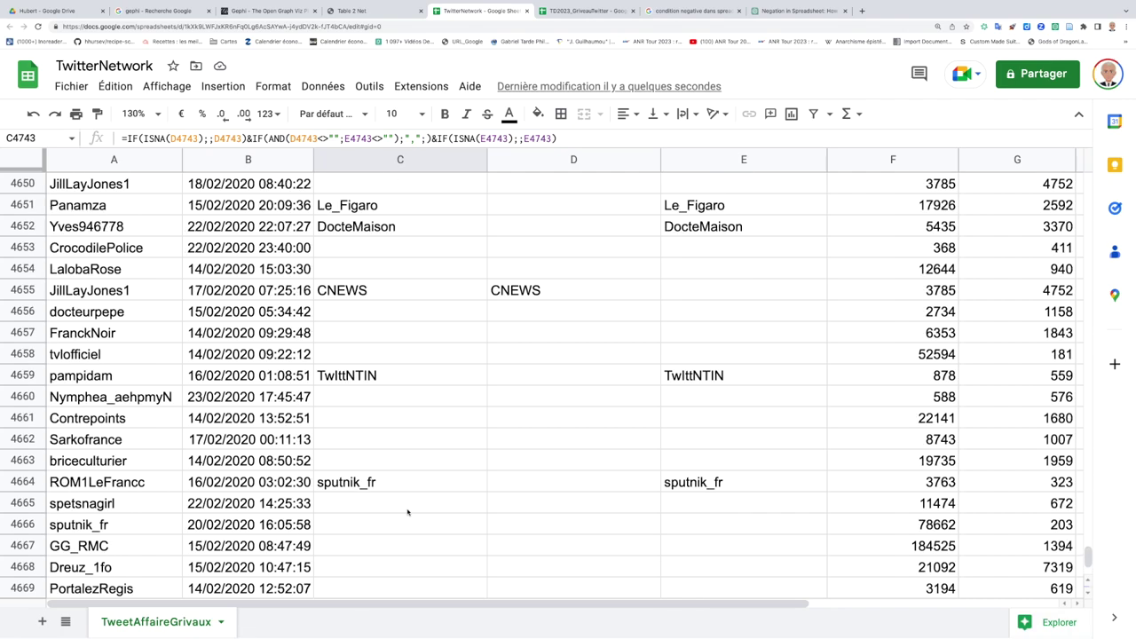
pyautogui.scroll(20, 407, 512)
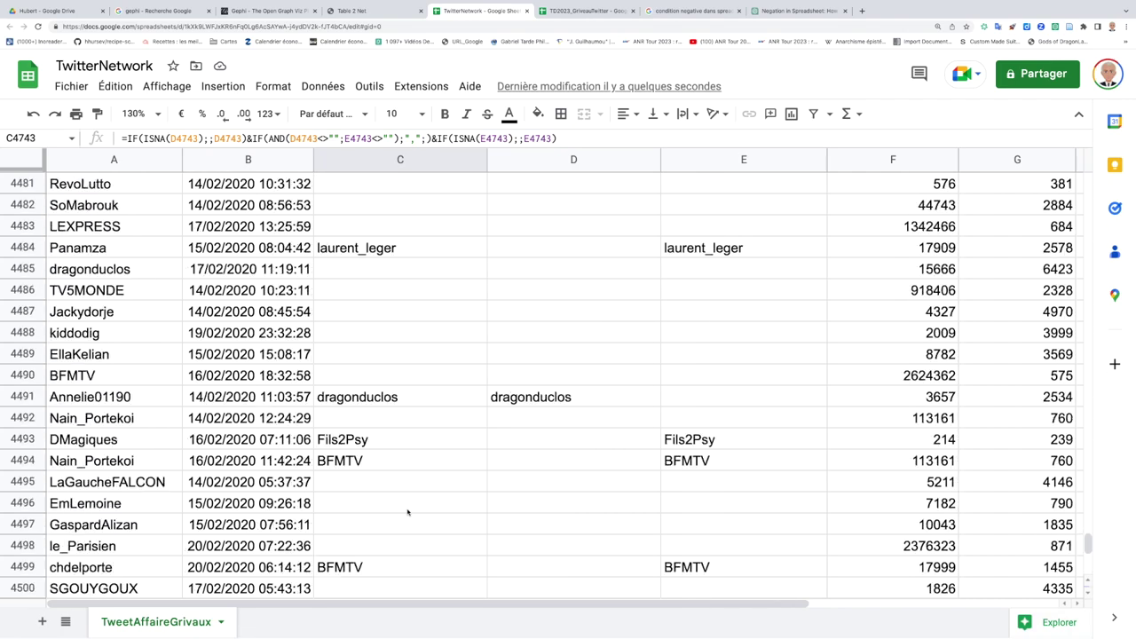
pyautogui.scroll(15, 407, 513)
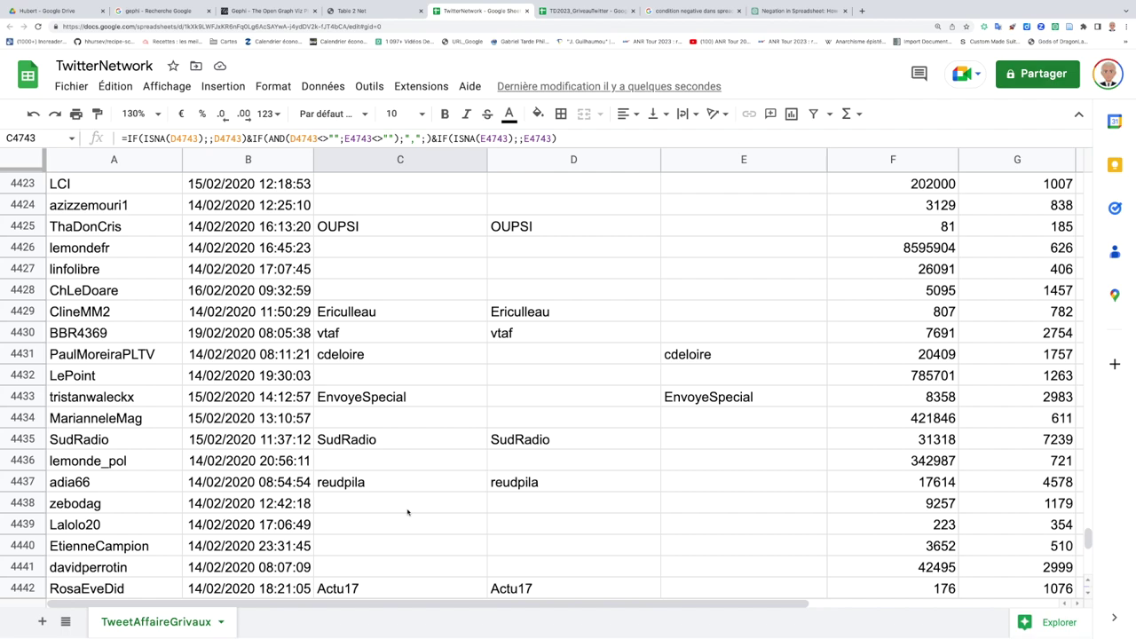
pyautogui.scroll(20, 408, 513)
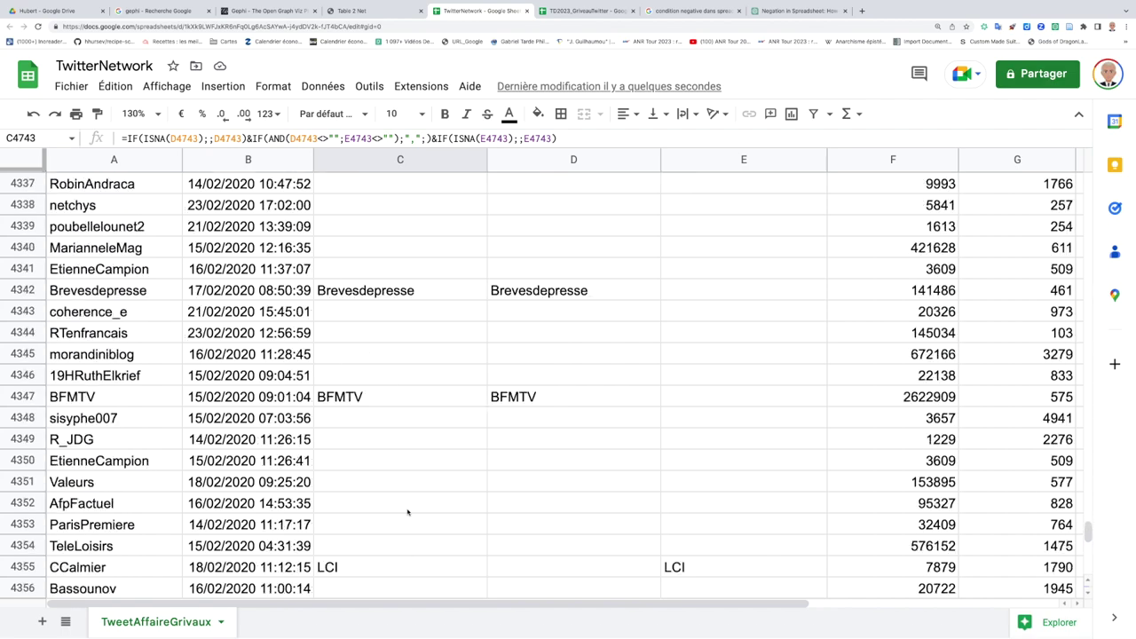
pyautogui.scroll(20, 408, 512)
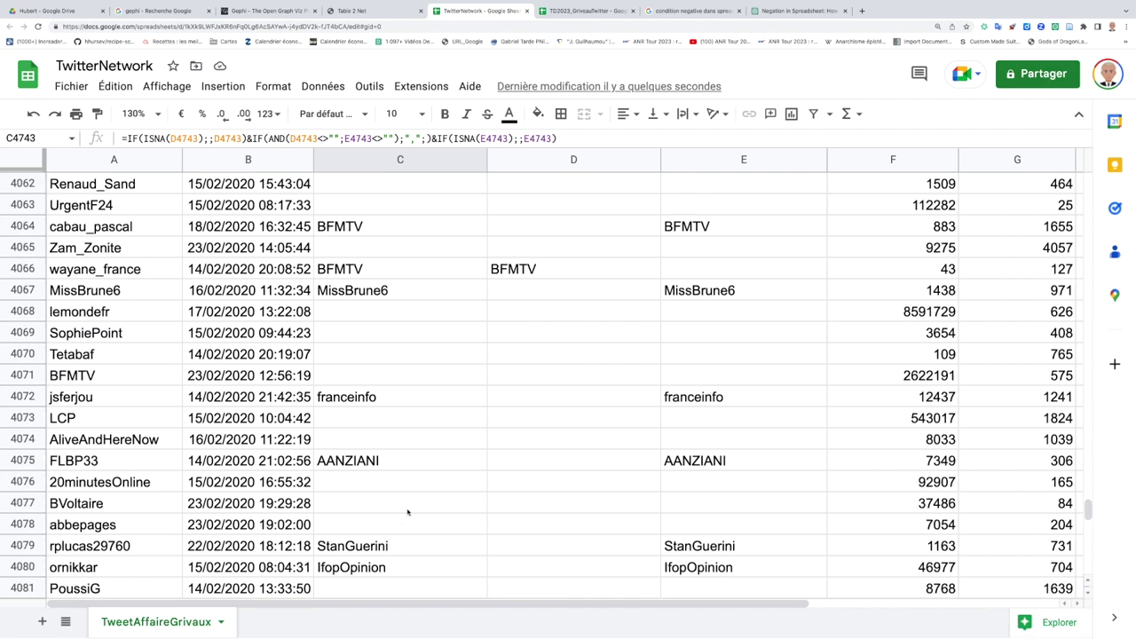
pyautogui.moveTo(1088, 513); pyautogui.dragTo(1090, 158)
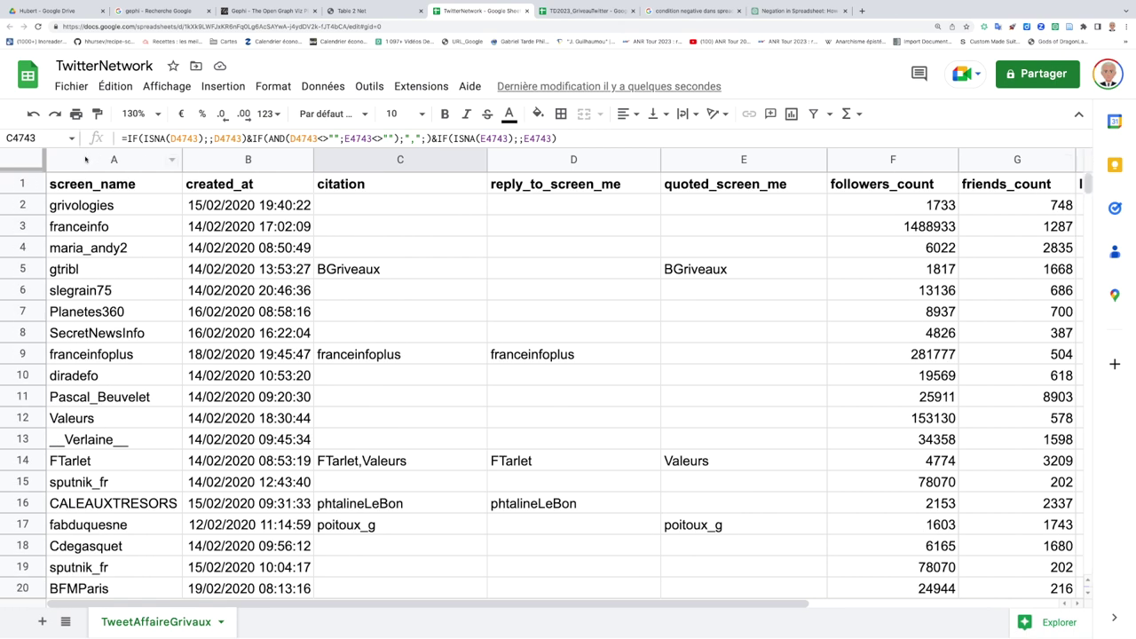
# - Examine the screen_name and citation columns in turn, and select the screen_name and created_at columns together
pyautogui.click(85, 158)
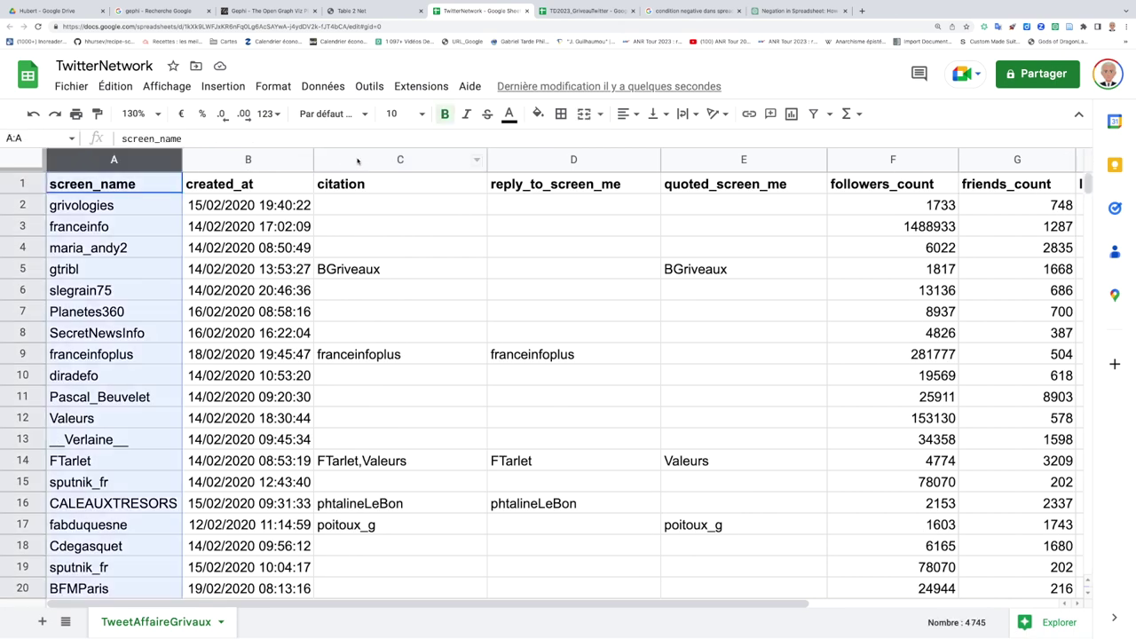
pyautogui.click(359, 159)
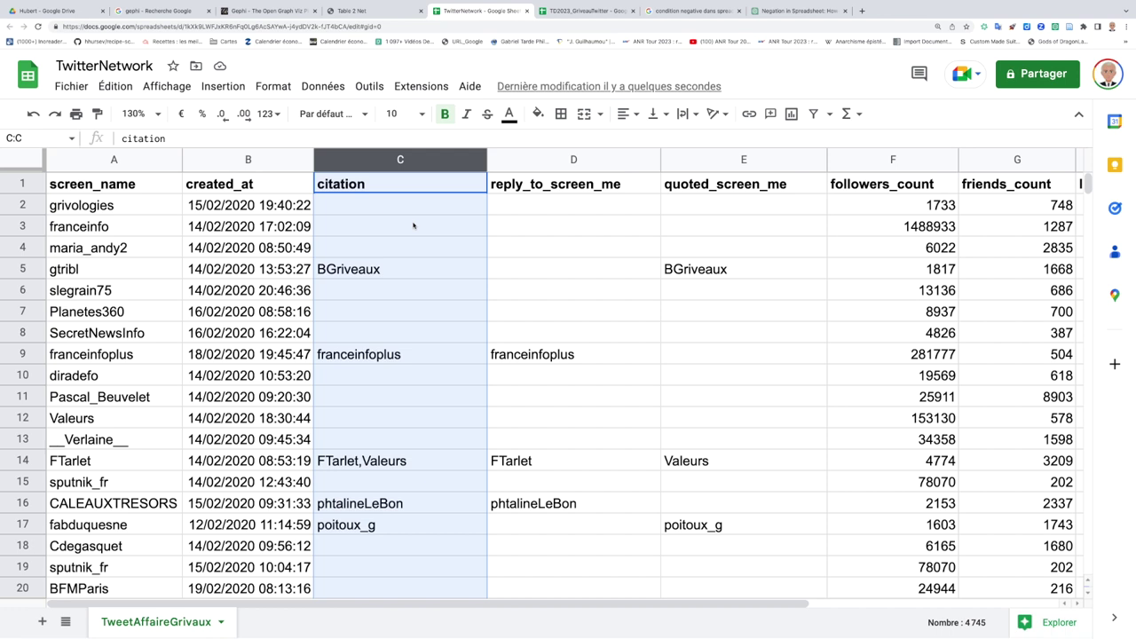
pyautogui.click(105, 165)
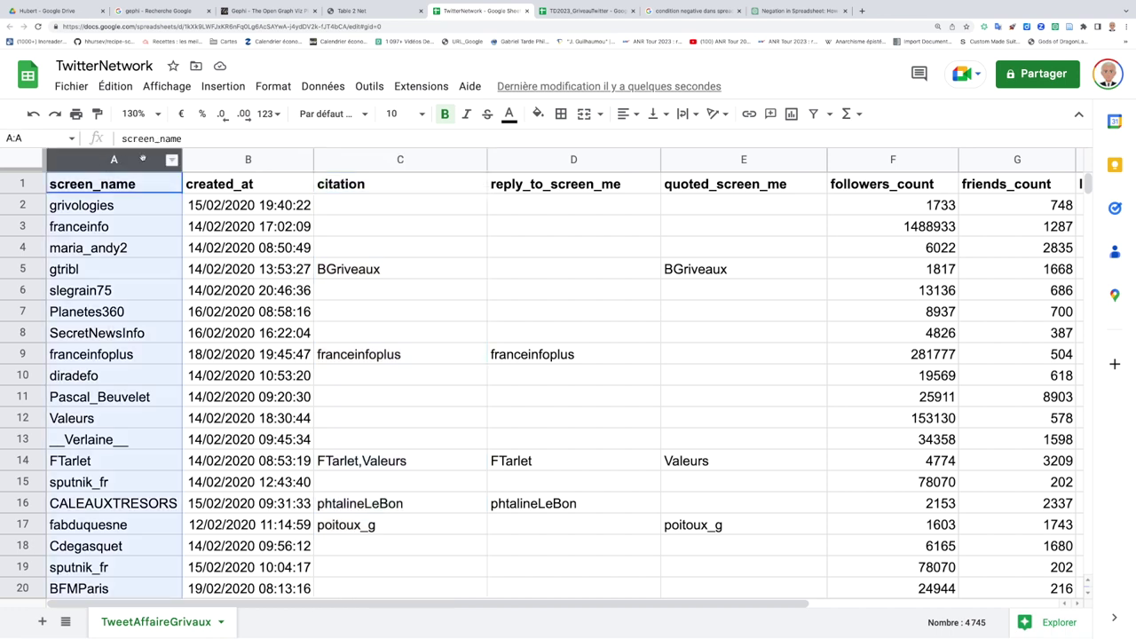
pyautogui.keyDown('shift'); pyautogui.click(223, 162); pyautogui.keyUp('shift')
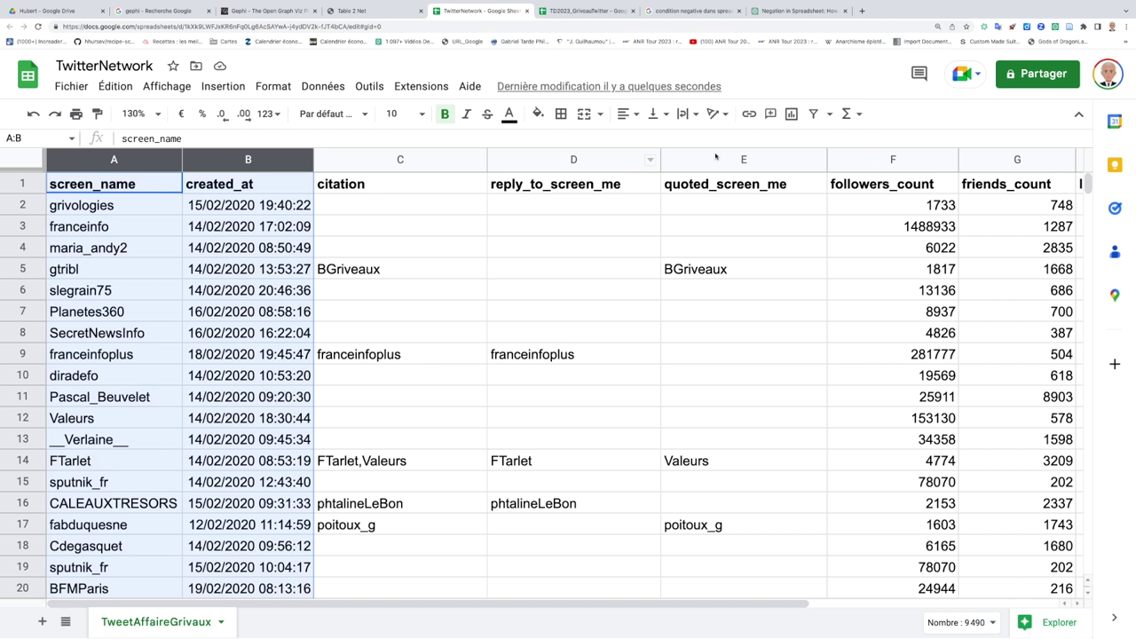
pyautogui.hscroll(5, 921, 271)
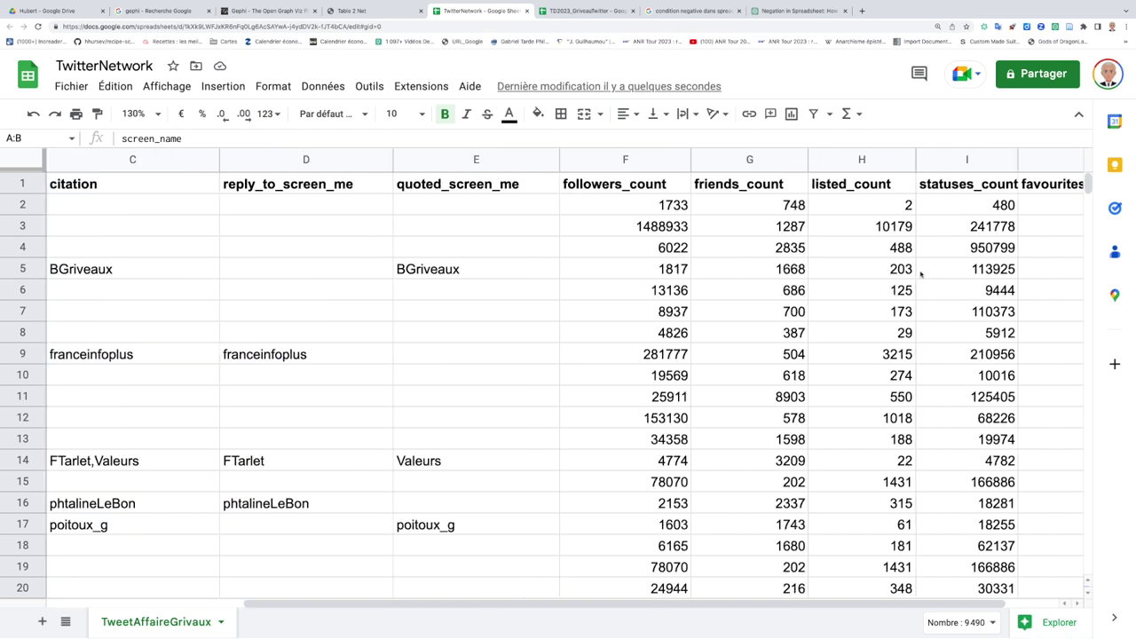
pyautogui.keyDown('shift'); pyautogui.click(470, 161); pyautogui.keyUp('shift')
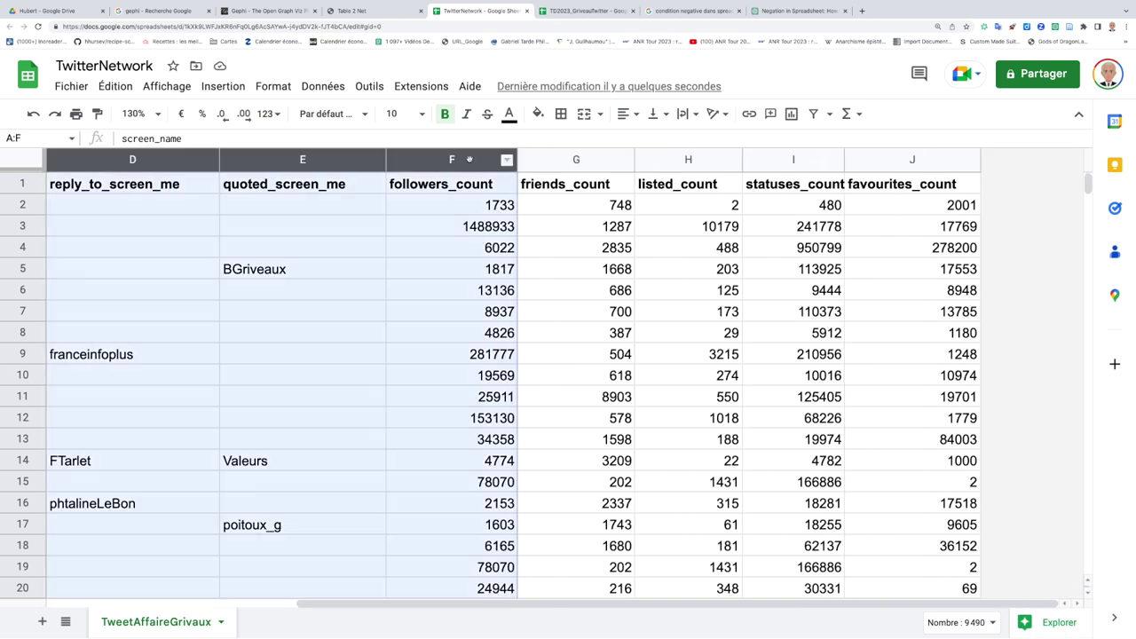
pyautogui.keyDown('shift'); pyautogui.click(920, 162); pyautogui.keyUp('shift')
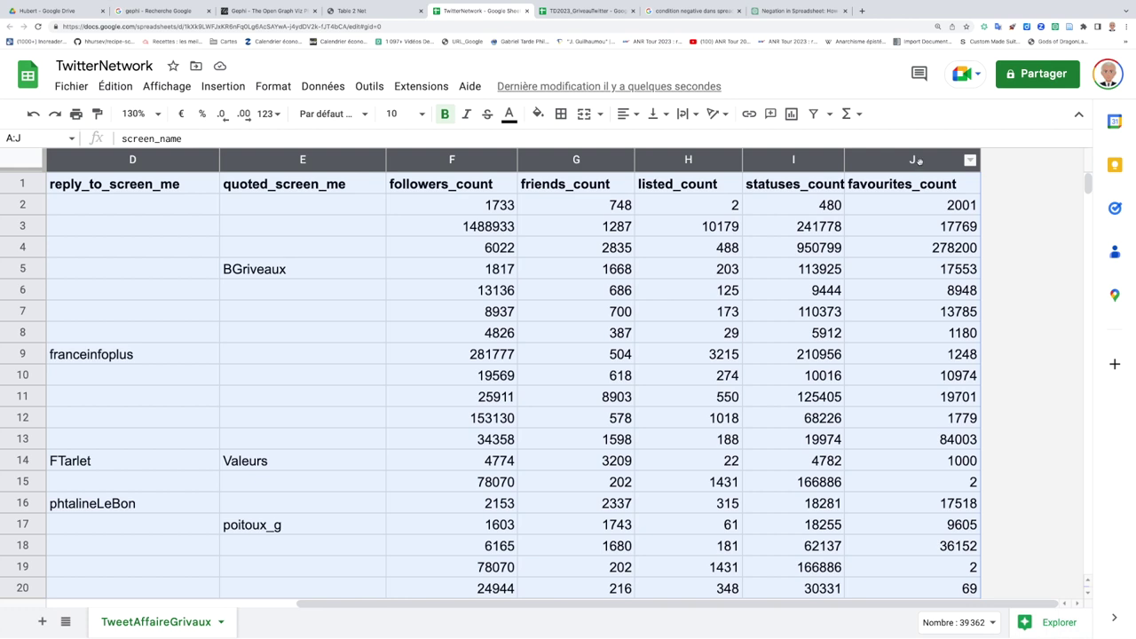
pyautogui.click(455, 207)
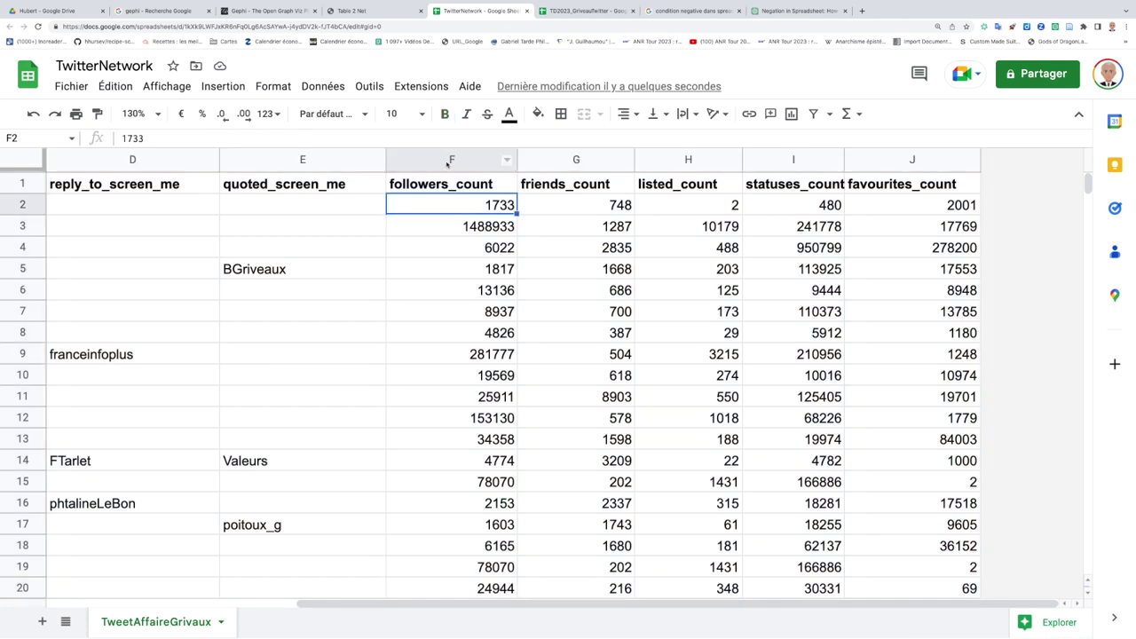
# - Set the sheet zoom to 100% and select the followers_count through favourites_count columns together with screen_name and created_at
pyautogui.click(451, 159)
pyautogui.click(155, 113)
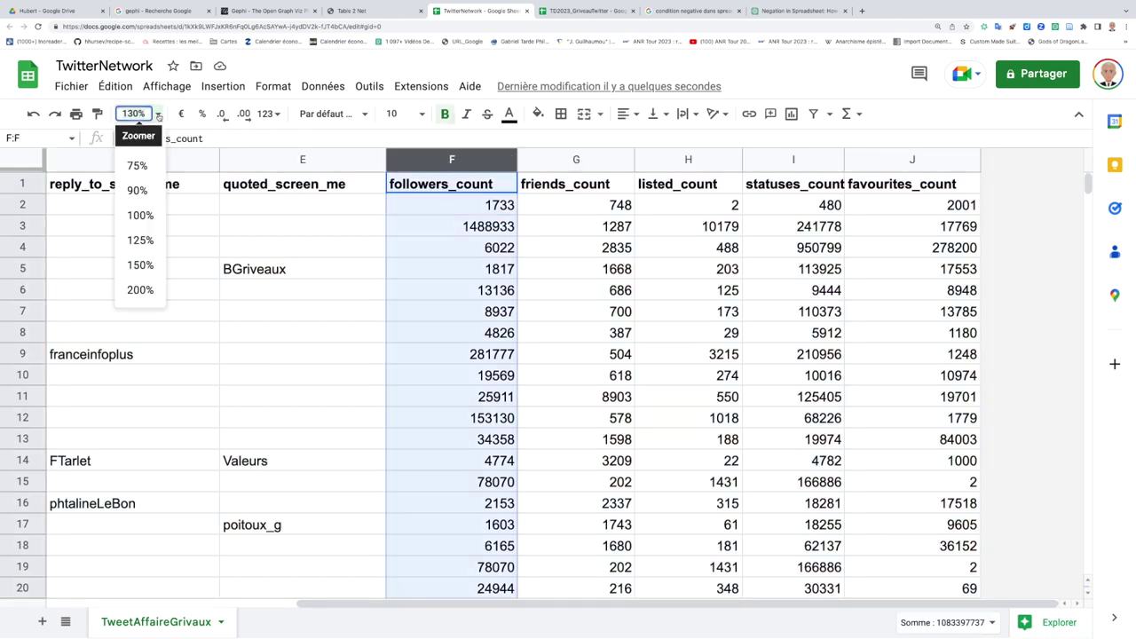
pyautogui.click(142, 216)
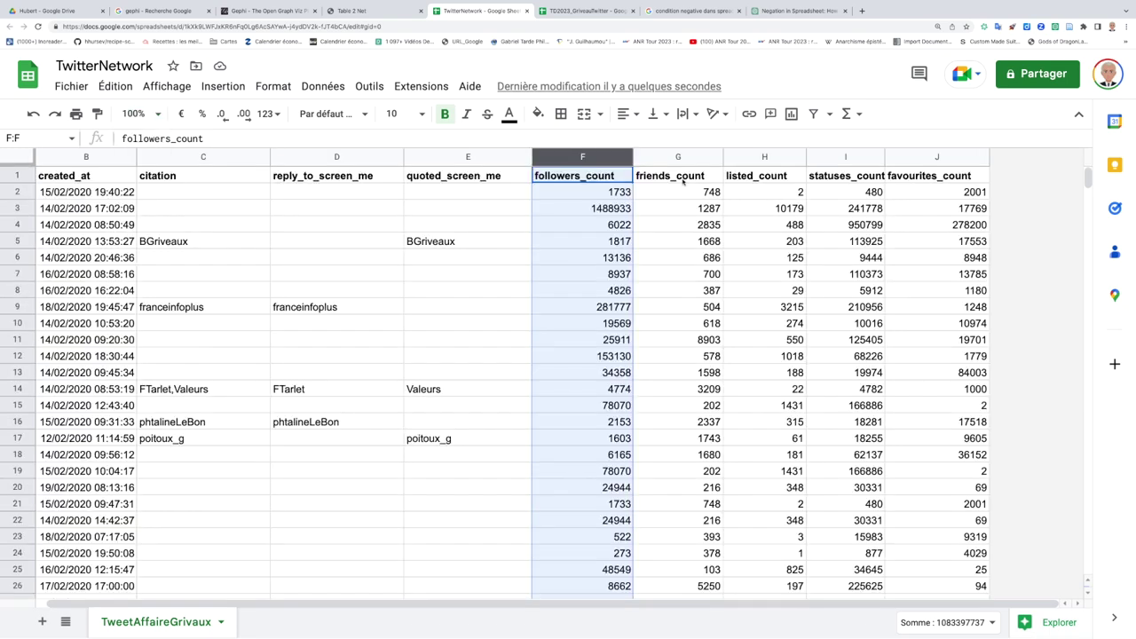
pyautogui.keyDown('shift'); pyautogui.click(930, 160); pyautogui.keyUp('shift')
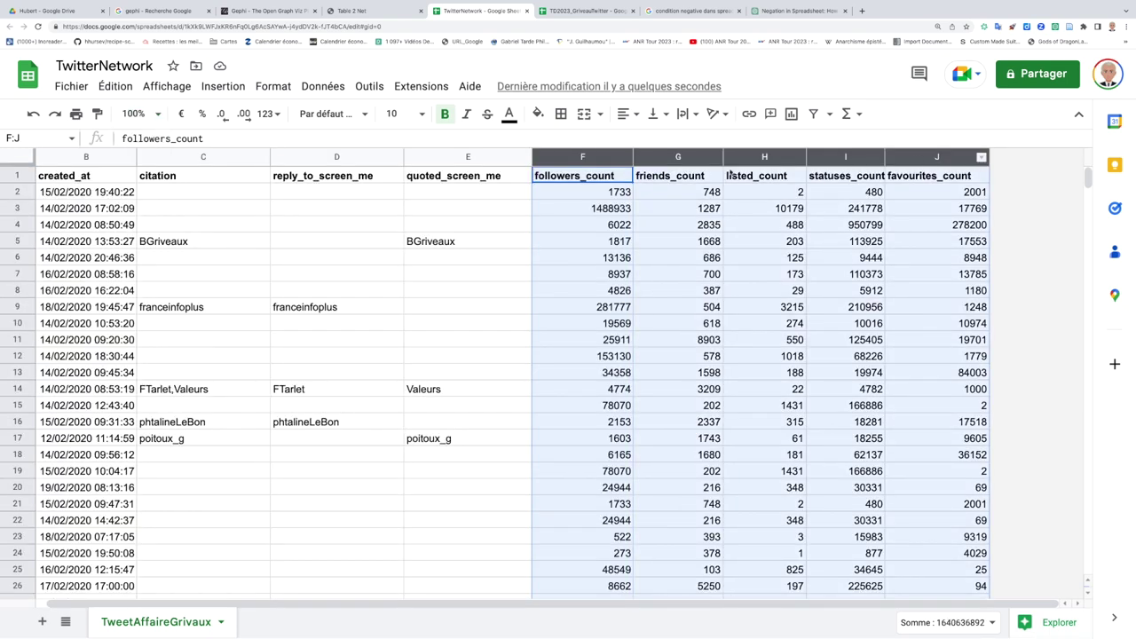
pyautogui.hscroll(-2, 107, 202)
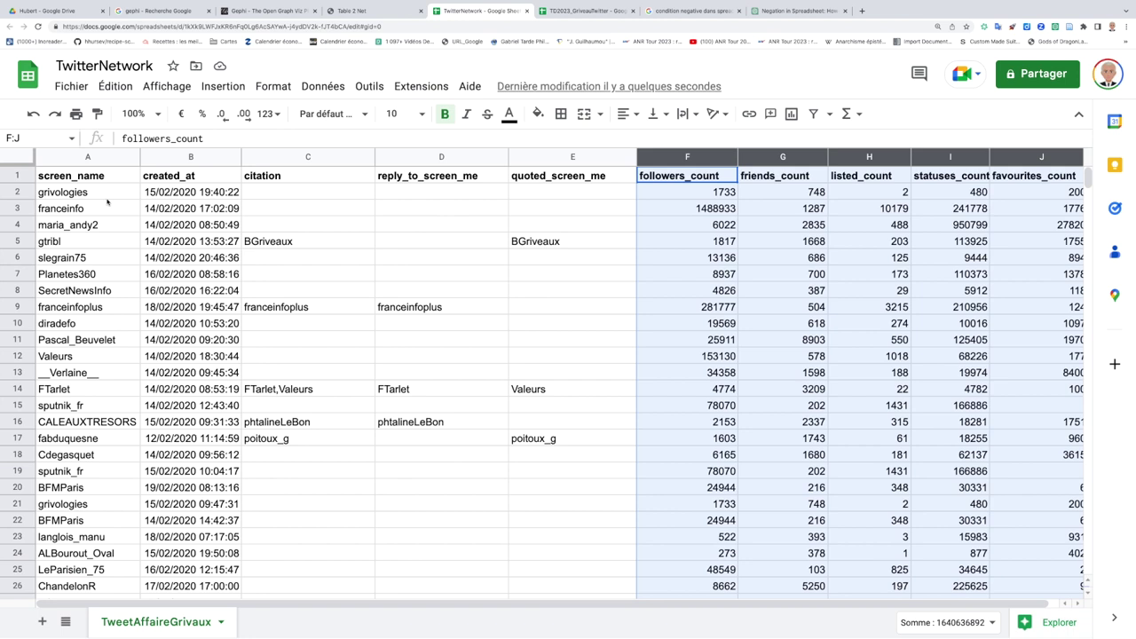
pyautogui.keyDown('super'); pyautogui.click(82, 161); pyautogui.keyUp('super')
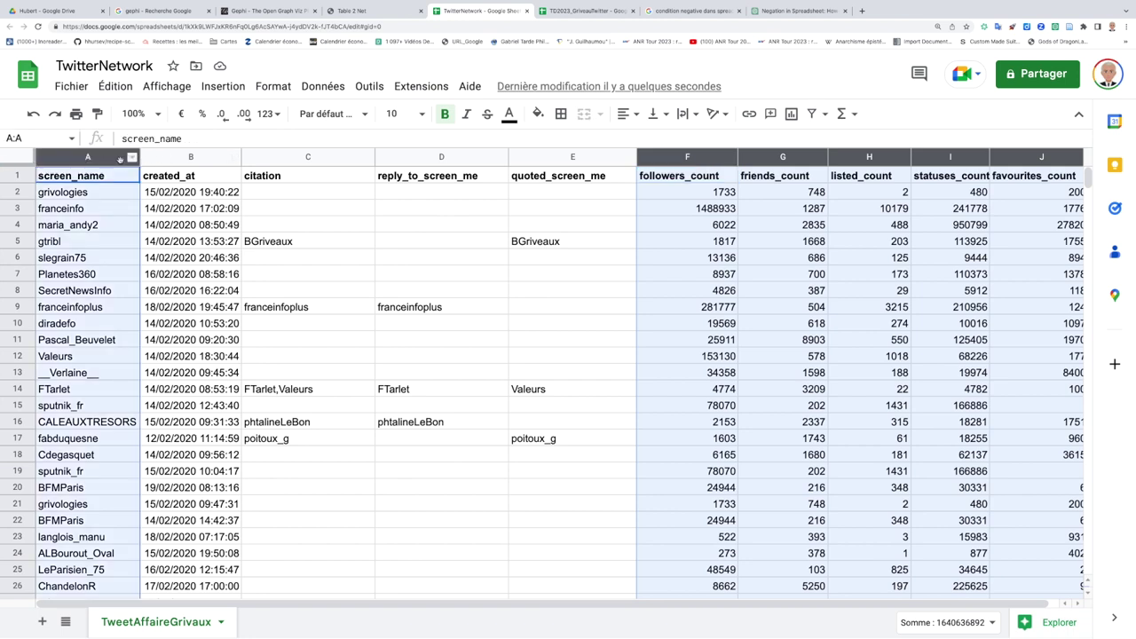
pyautogui.keyDown('super'); pyautogui.click(156, 161); pyautogui.keyUp('super')
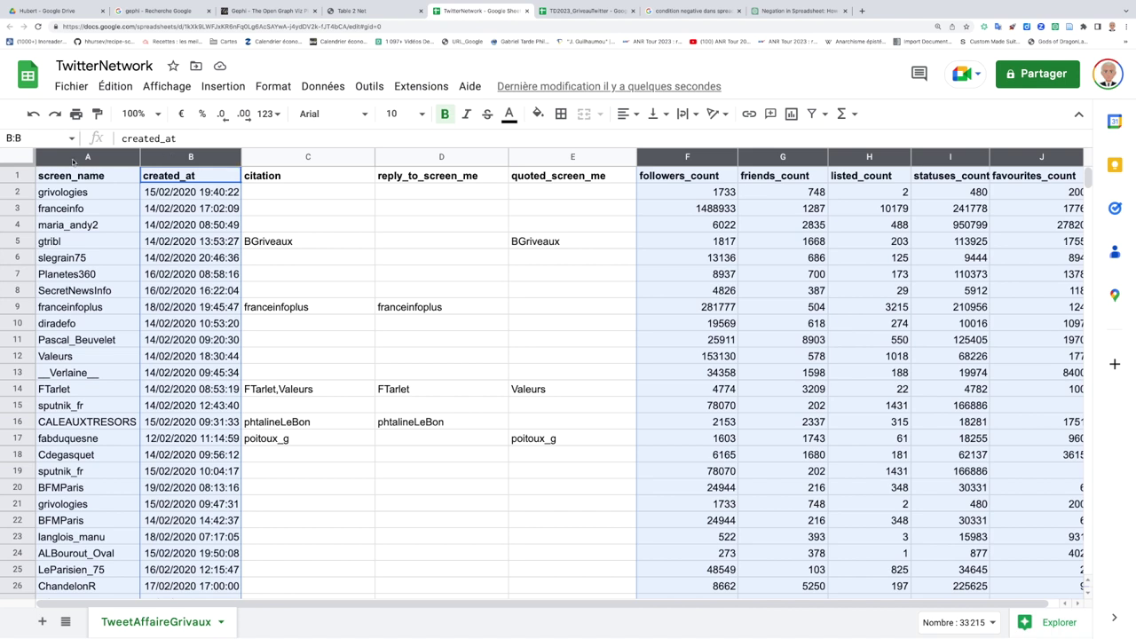
pyautogui.click(298, 259)
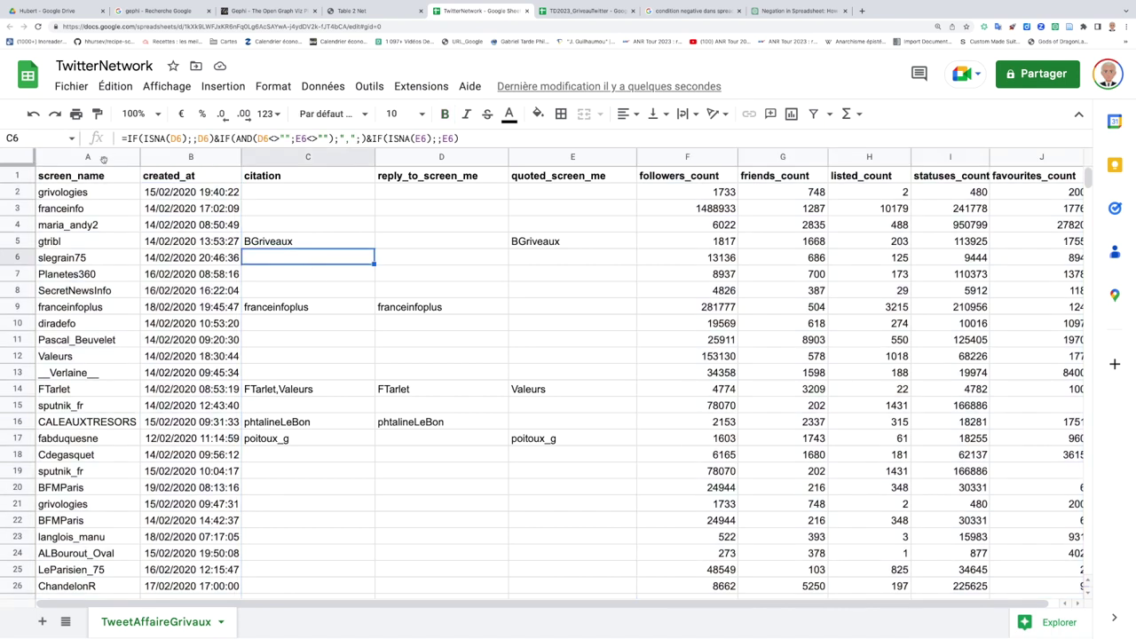
pyautogui.click(103, 159)
pyautogui.click(279, 158)
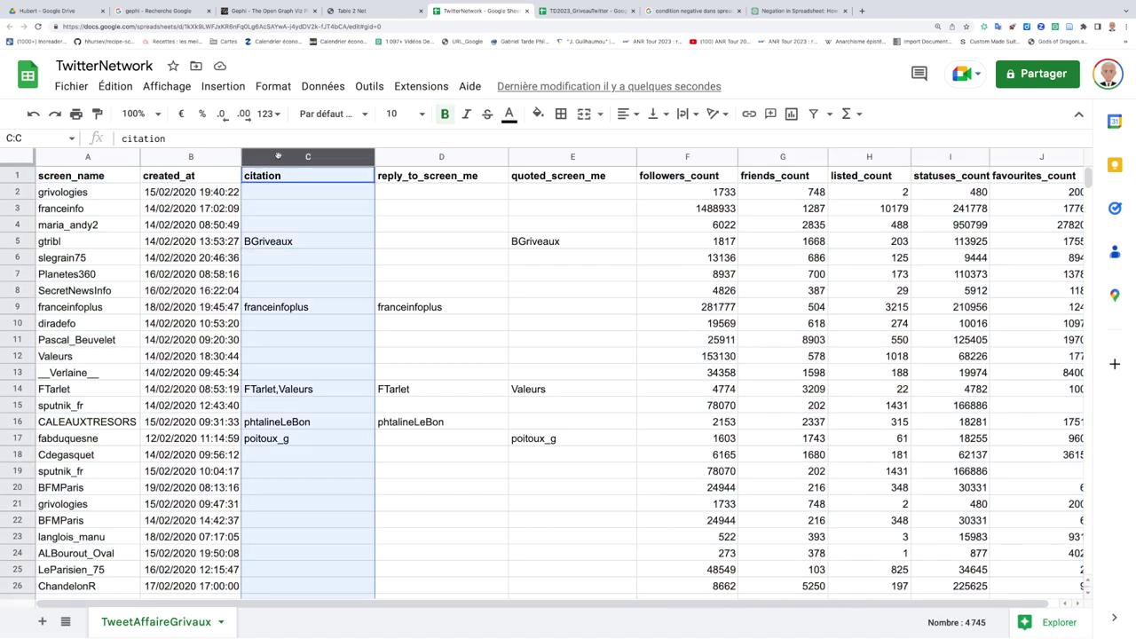
pyautogui.keyDown('shift'); pyautogui.click(109, 159); pyautogui.keyUp('shift')
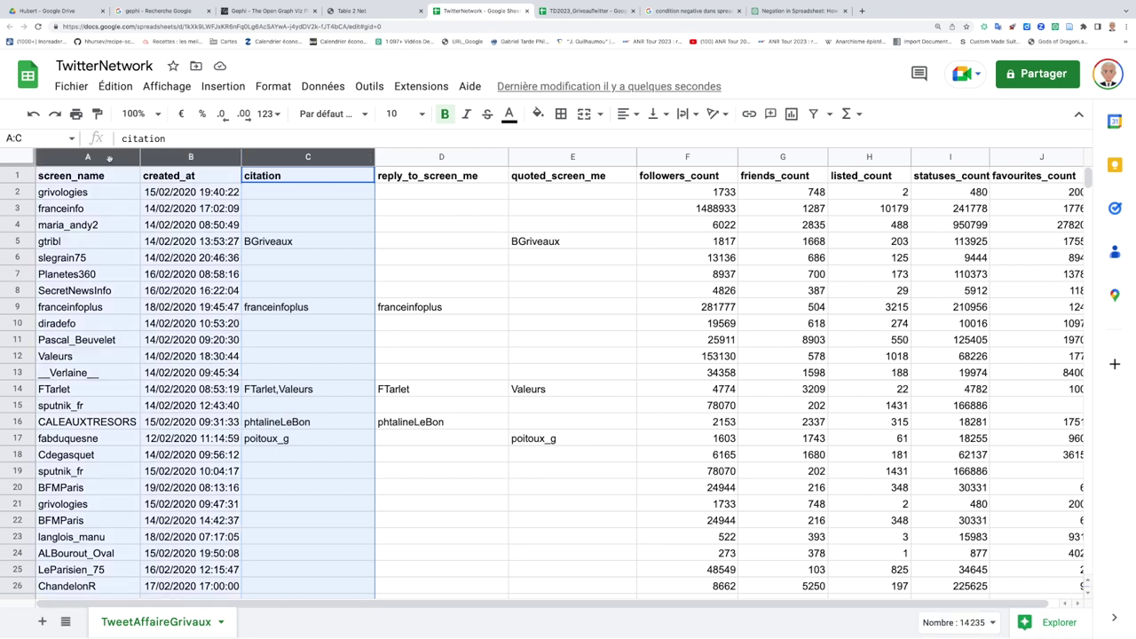
pyautogui.rightClick(172, 162)
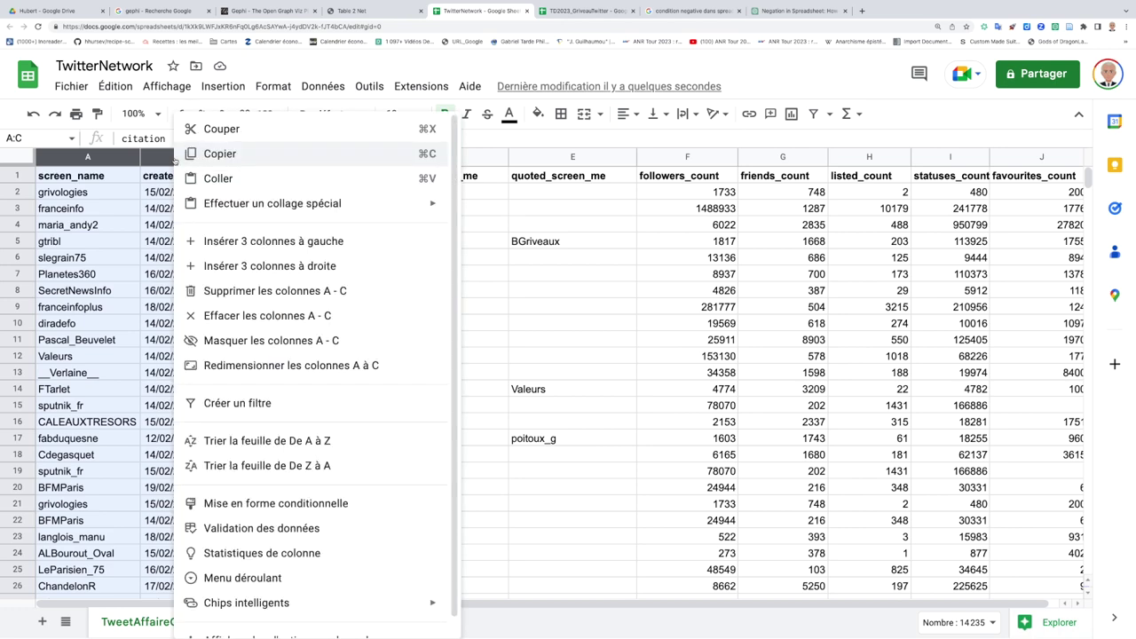
pyautogui.click(124, 183)
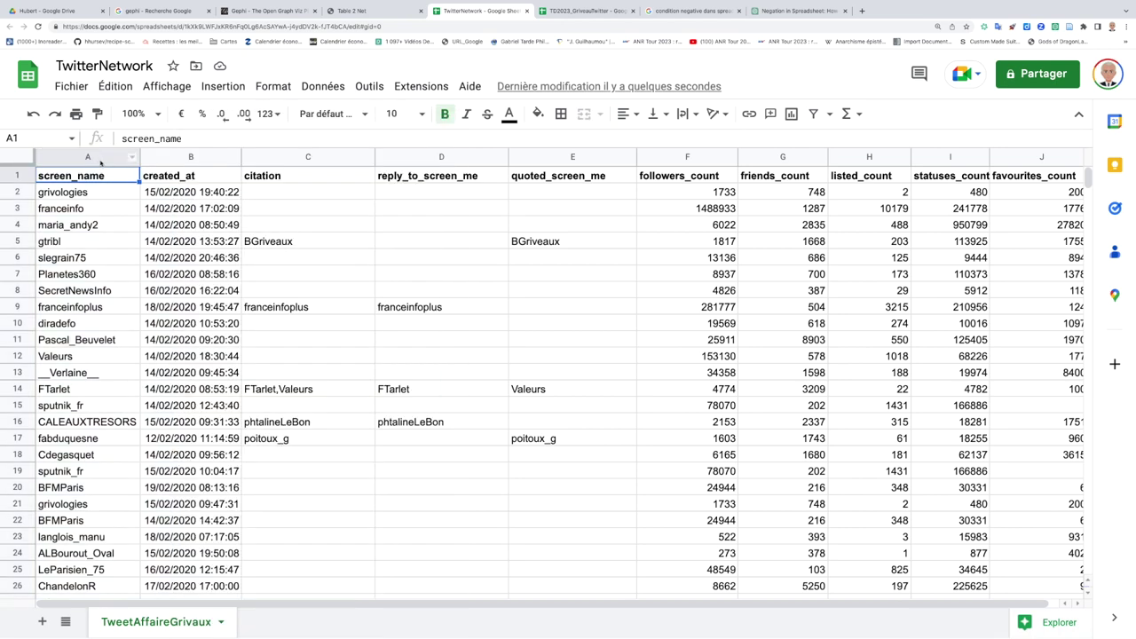
# - Select only the screen_name and citation columns together, then clear the selection
pyautogui.click(99, 157)
pyautogui.keyDown('ctrl'); pyautogui.click(284, 158); pyautogui.keyUp('ctrl')
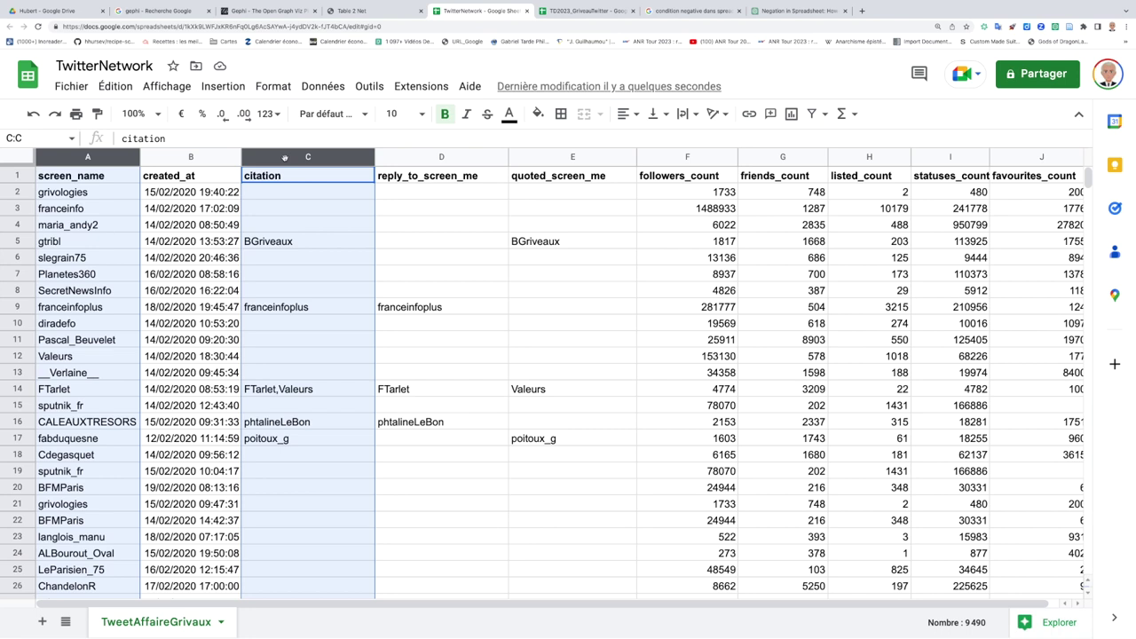
pyautogui.click(198, 212)
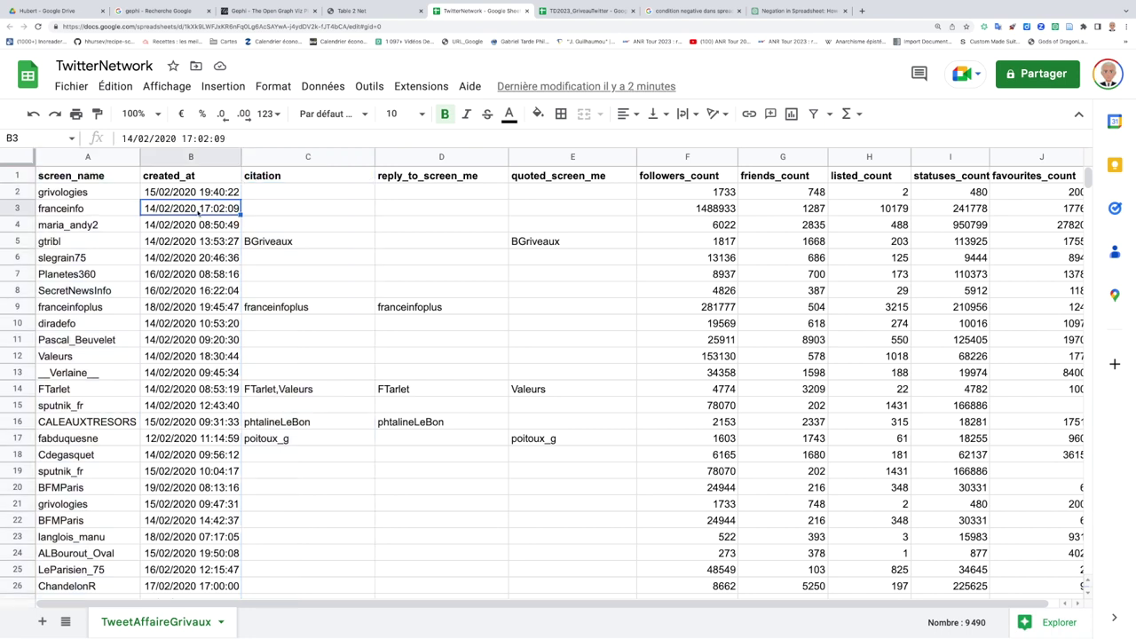
# - Select the screen_name and created_at columns together with followers_count, friends_count, listed_count, statuses_count and favourites_count, leaving out columns C to E
pyautogui.click(95, 157)
pyautogui.keyDown('ctrl'); pyautogui.click(182, 157); pyautogui.keyUp('ctrl')
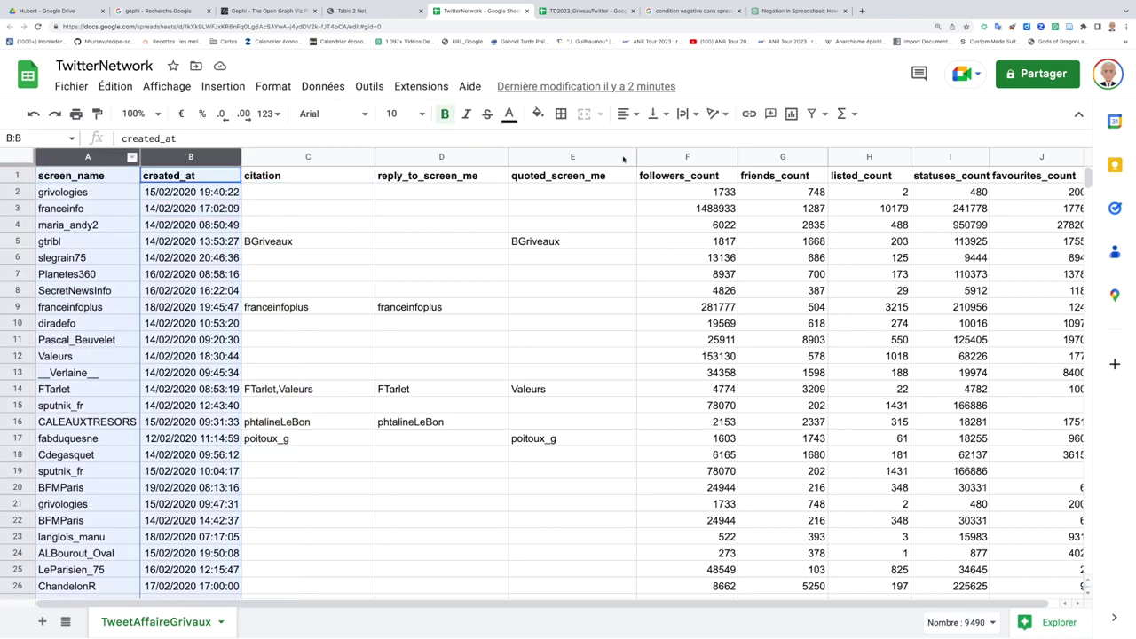
pyautogui.keyDown('ctrl'); pyautogui.click(683, 157); pyautogui.keyUp('ctrl')
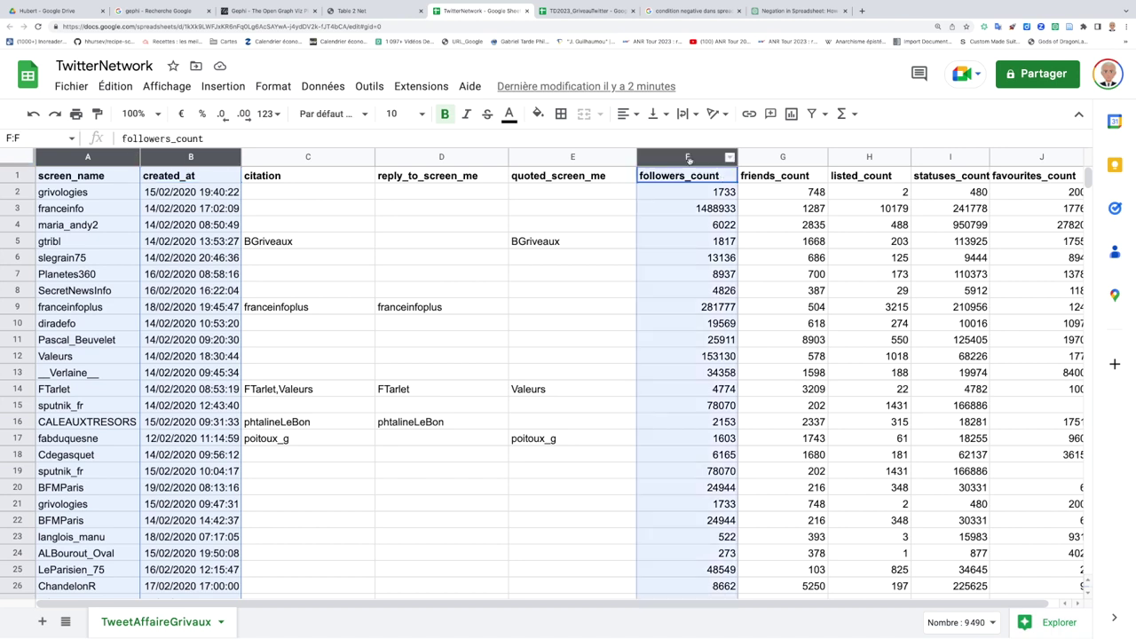
pyautogui.keyDown('ctrl'); pyautogui.click(795, 157); pyautogui.keyUp('ctrl')
pyautogui.keyDown('ctrl'); pyautogui.click(875, 157); pyautogui.keyUp('ctrl')
pyautogui.keyDown('ctrl'); pyautogui.click(949, 158); pyautogui.keyUp('ctrl')
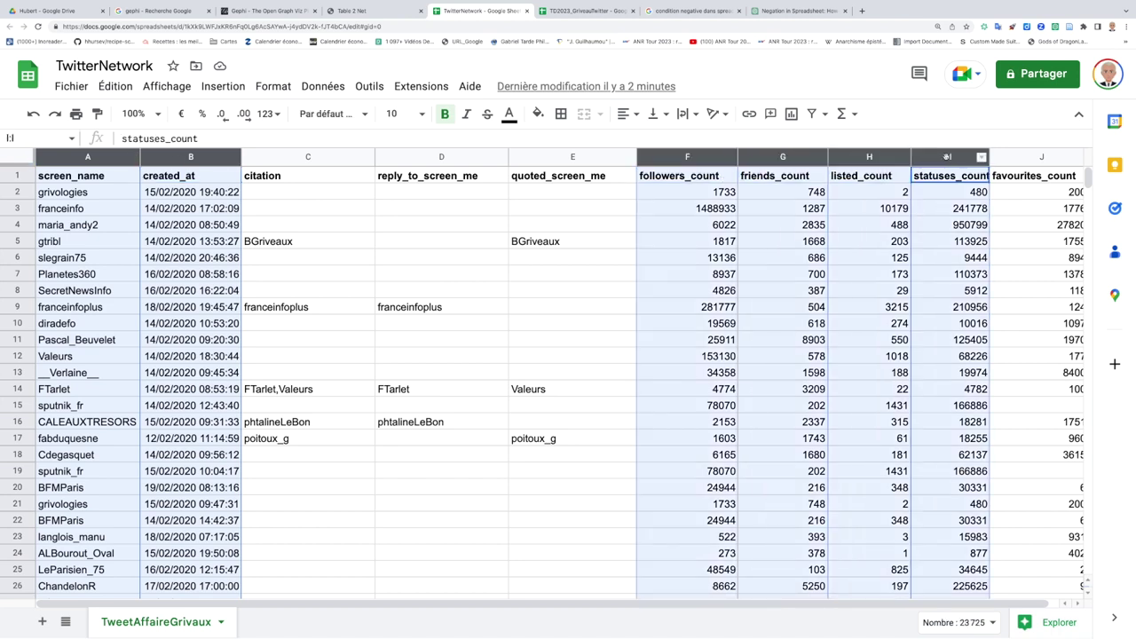
pyautogui.keyDown('ctrl'); pyautogui.click(1019, 158); pyautogui.keyUp('ctrl')
pyautogui.hscroll(2, 932, 259)
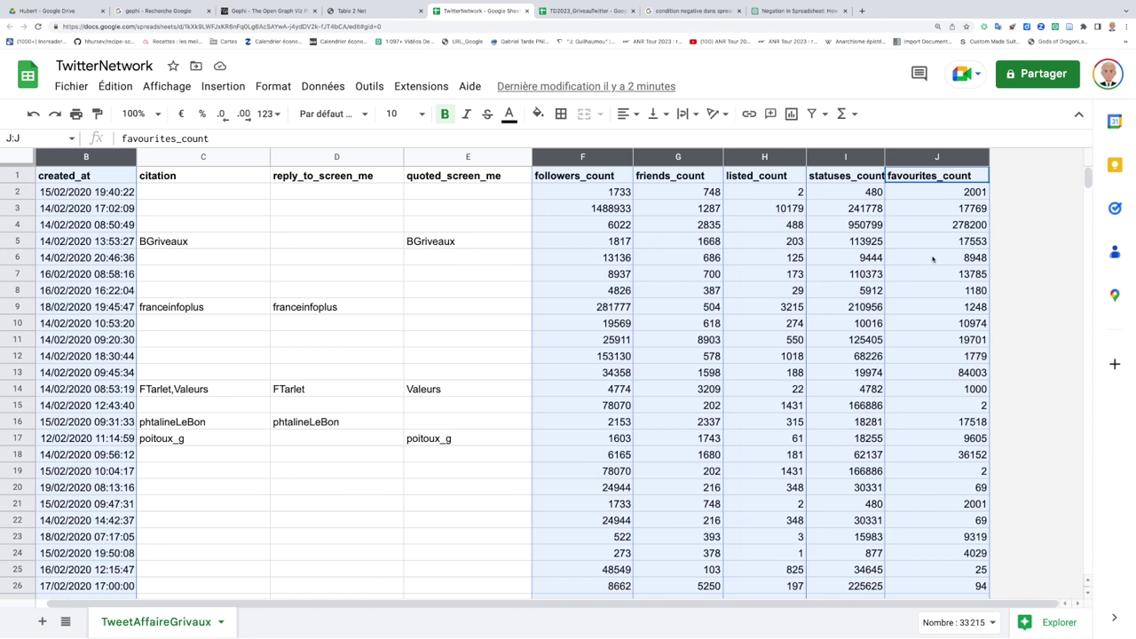
pyautogui.hscroll(-2, 932, 259)
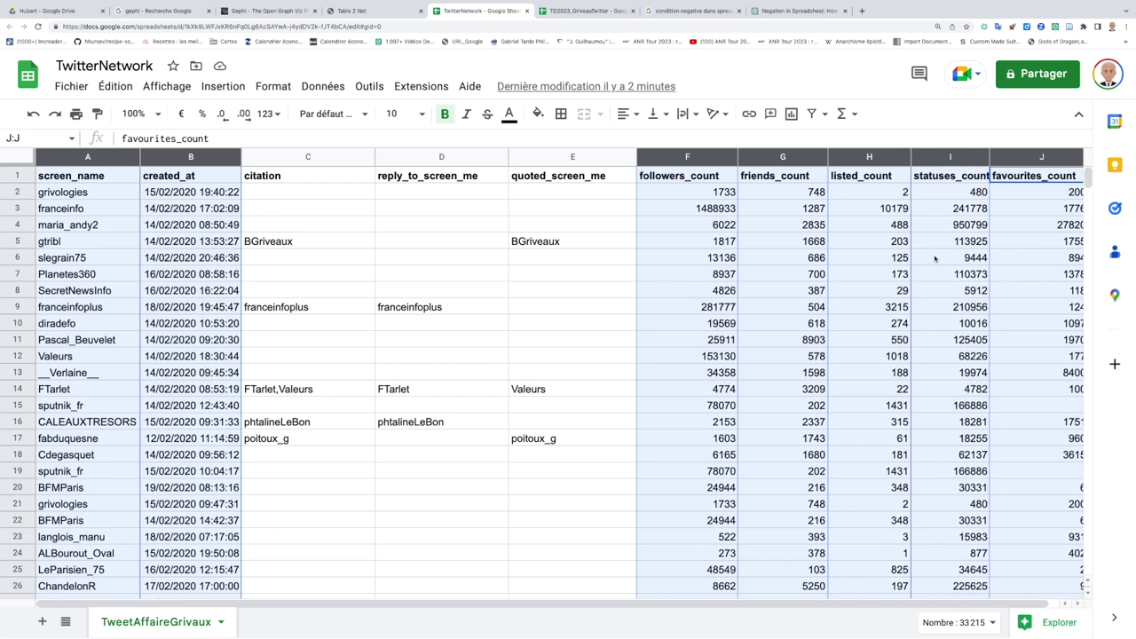
# - Switch to the Table 2 Net page and highlight the table2net/ part of its web address
pyautogui.click(342, 10)
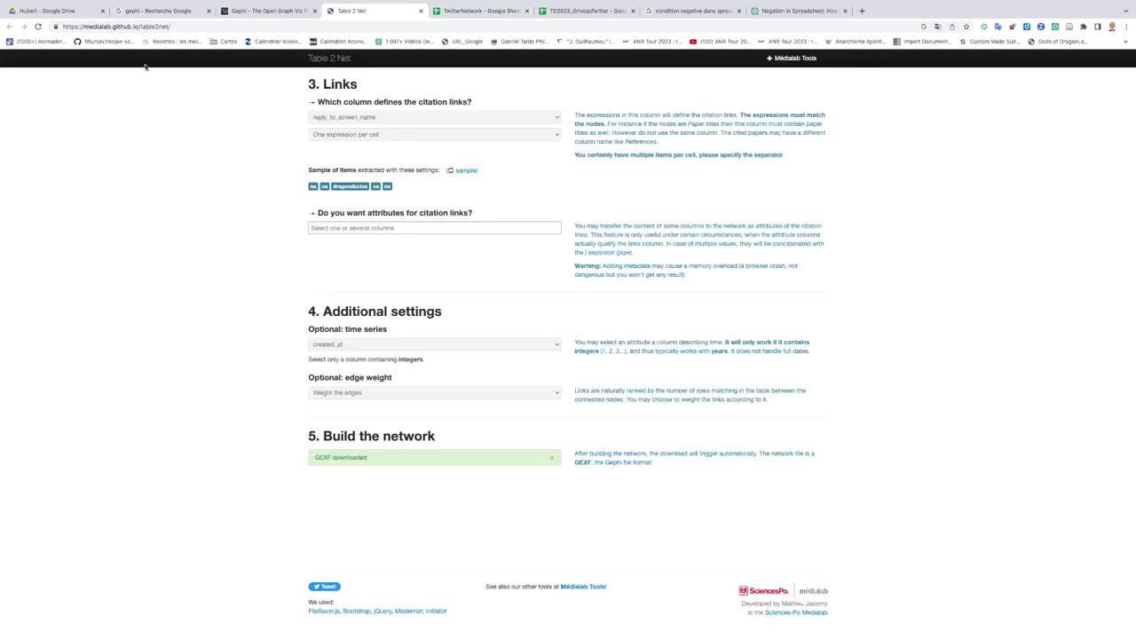
pyautogui.click(138, 27)
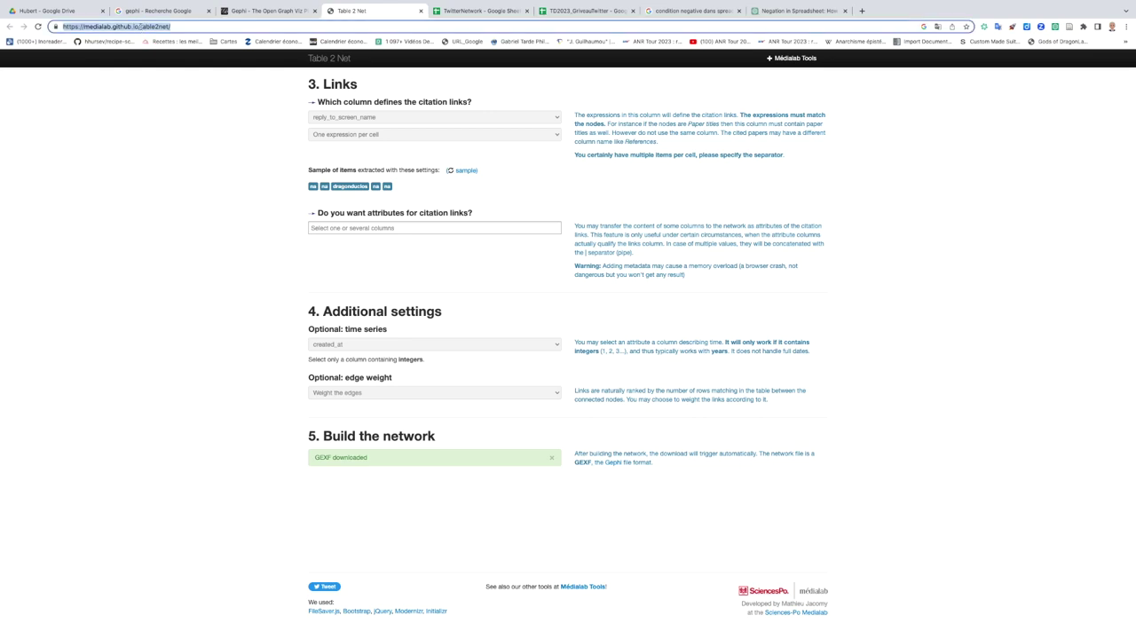
pyautogui.click(139, 27)
pyautogui.moveTo(140, 28); pyautogui.dragTo(189, 29)
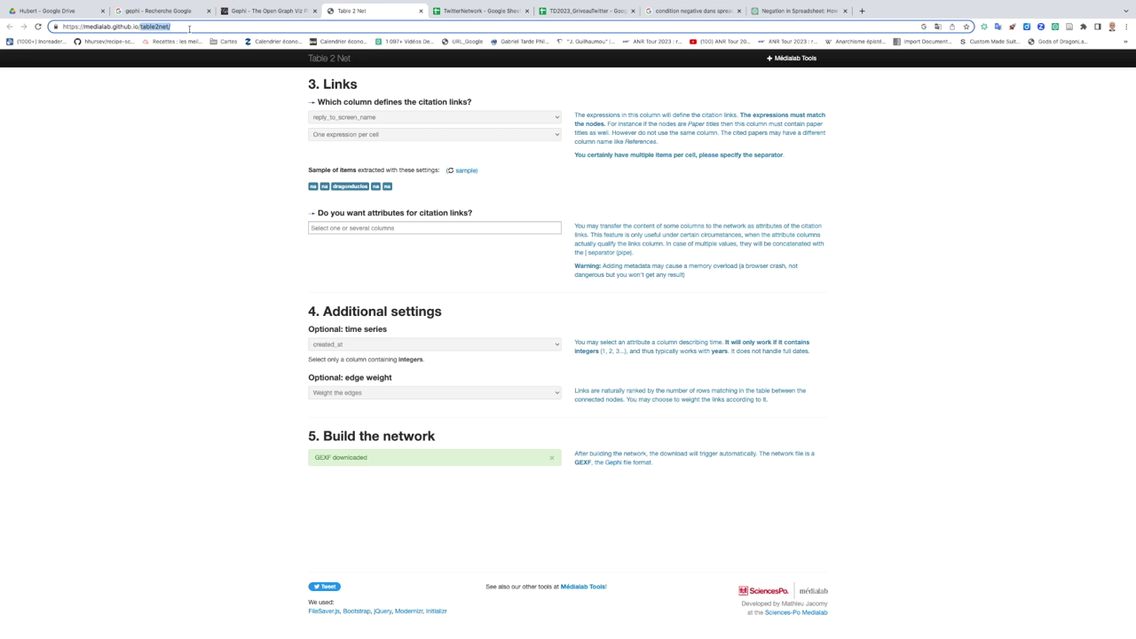
pyautogui.write('ar')
pyautogui.write('E')
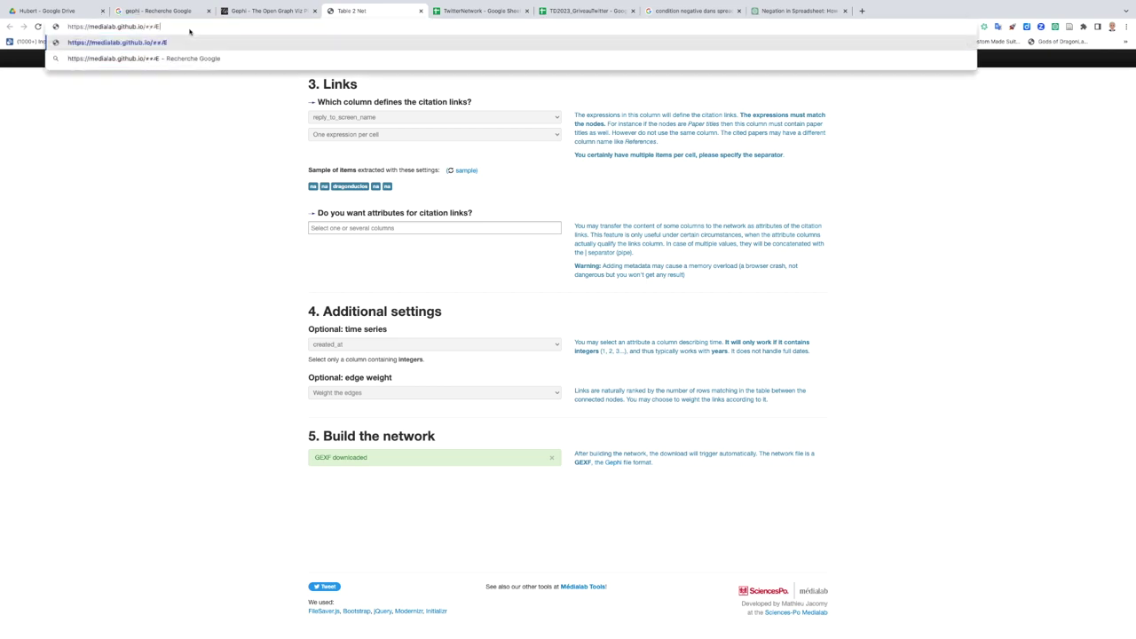
pyautogui.press('super+z')
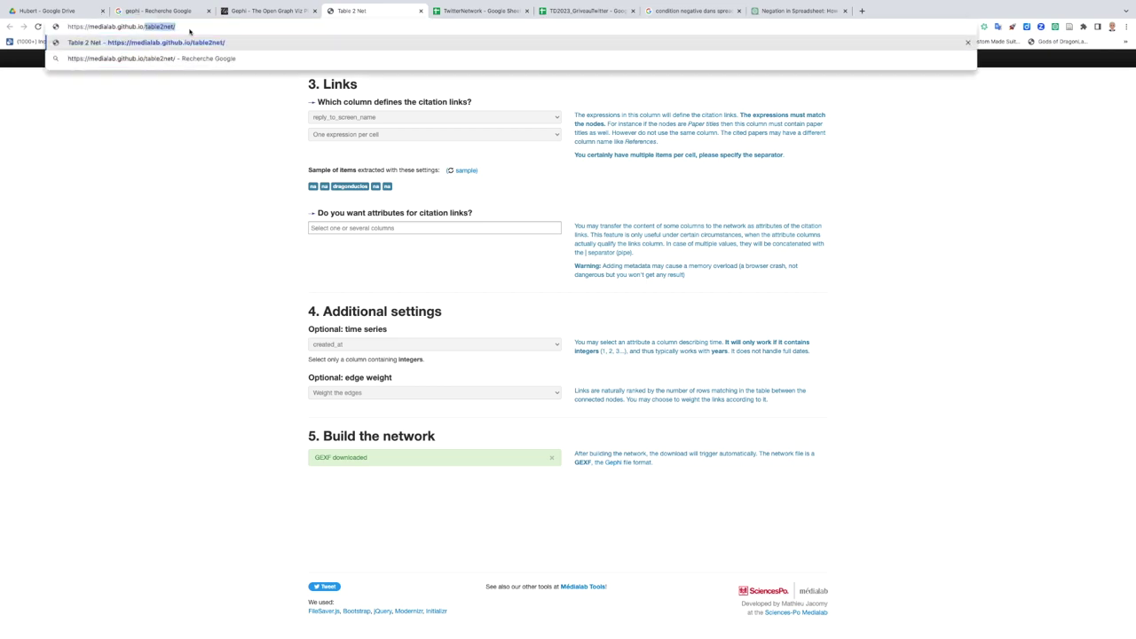
pyautogui.click(93, 326)
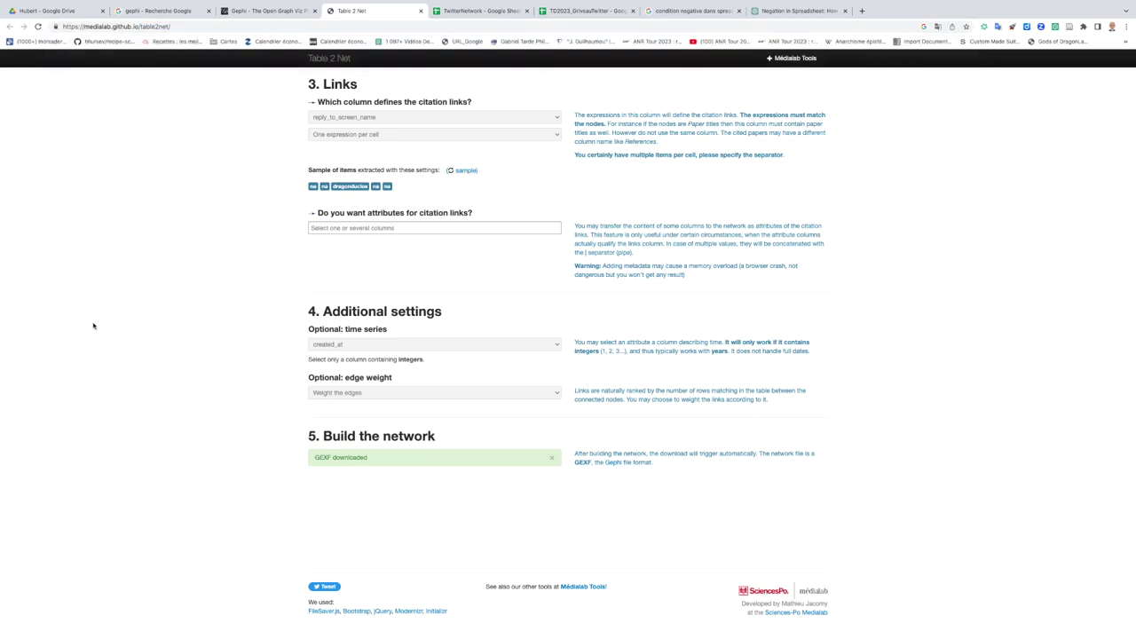
# - Enlarge the Table 2 Net page so the link and additional settings are easier to read
pyautogui.press('super+plus')
pyautogui.press('super+plus')
pyautogui.press('super+plus')
pyautogui.press('super+plus')
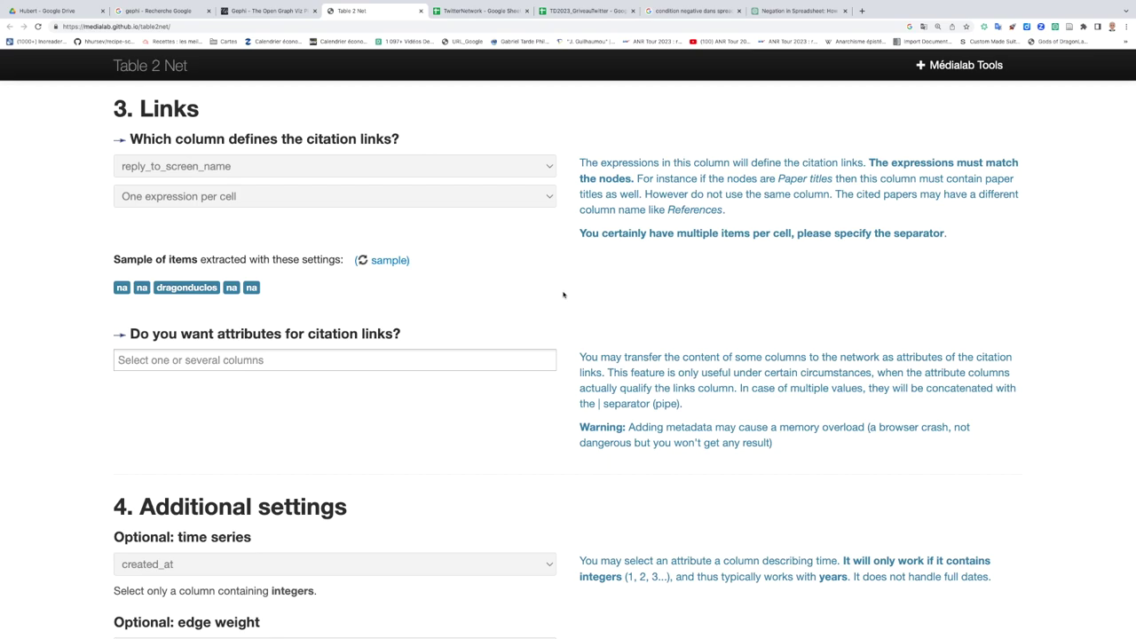
# - Look at the empty Gephi workspace and return to the Table 2 Net page in the browser
pyautogui.hotkey('ctrl', 'Left')
pyautogui.hotkey('ctrl', 'Right')
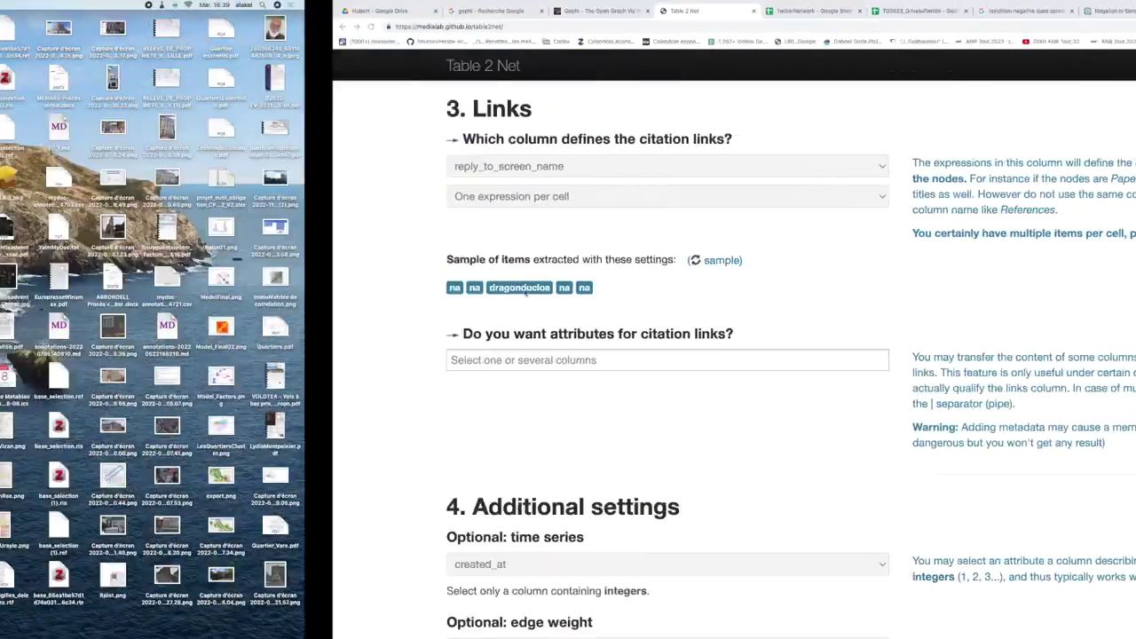
pyautogui.hotkey('ctrl', 'Right')
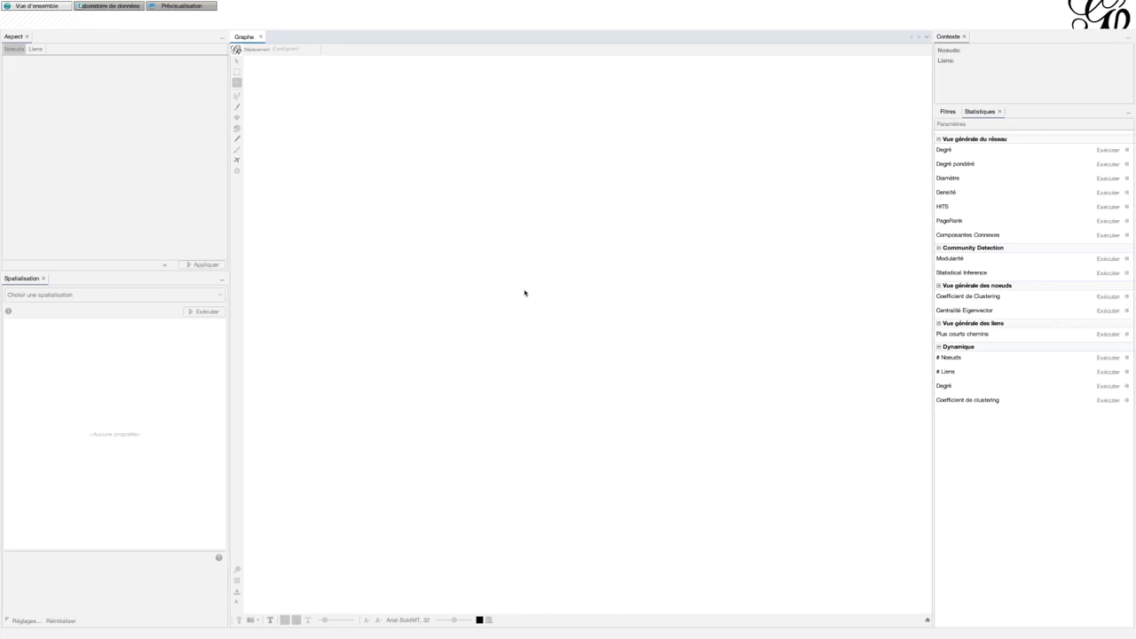
pyautogui.hotkey('ctrl', 'Left')
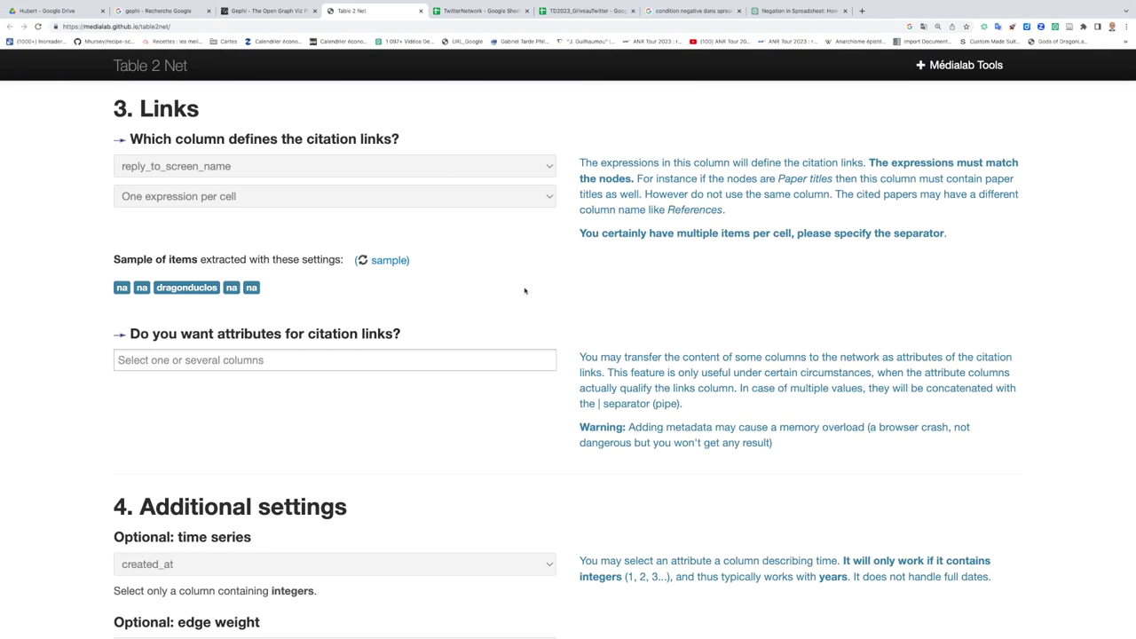
# - Reload Table 2 Net to its CSV loading form and go back to the TwitterNetwork spreadsheet
pyautogui.scroll(10, 376, 264)
pyautogui.click(163, 27)
pyautogui.press('Return')
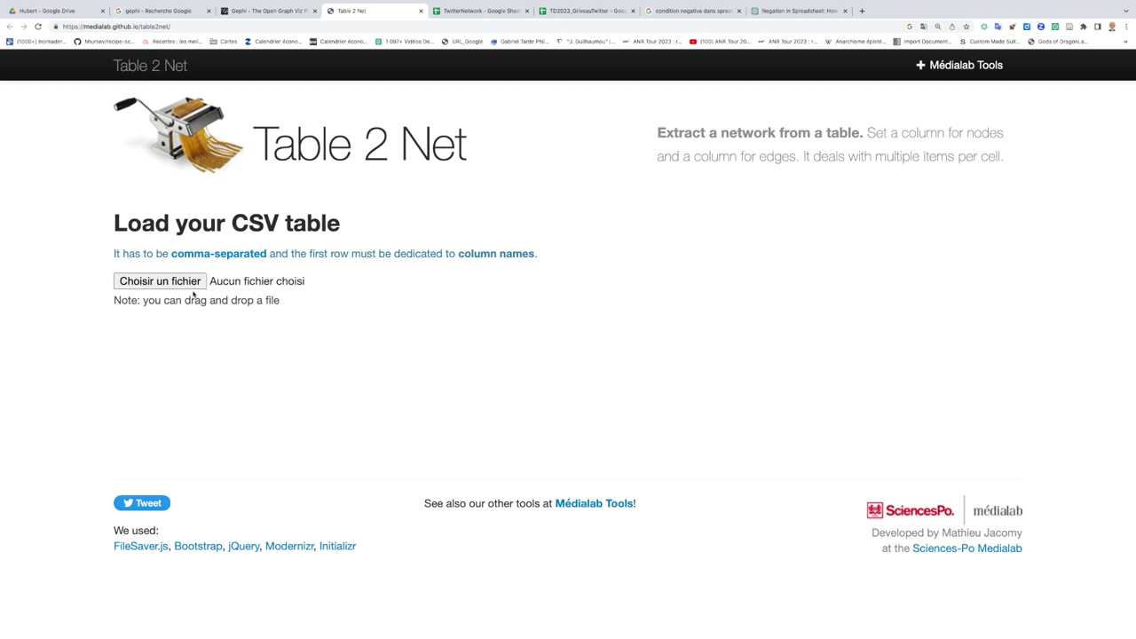
pyautogui.moveTo(252, 226); pyautogui.dragTo(256, 226)
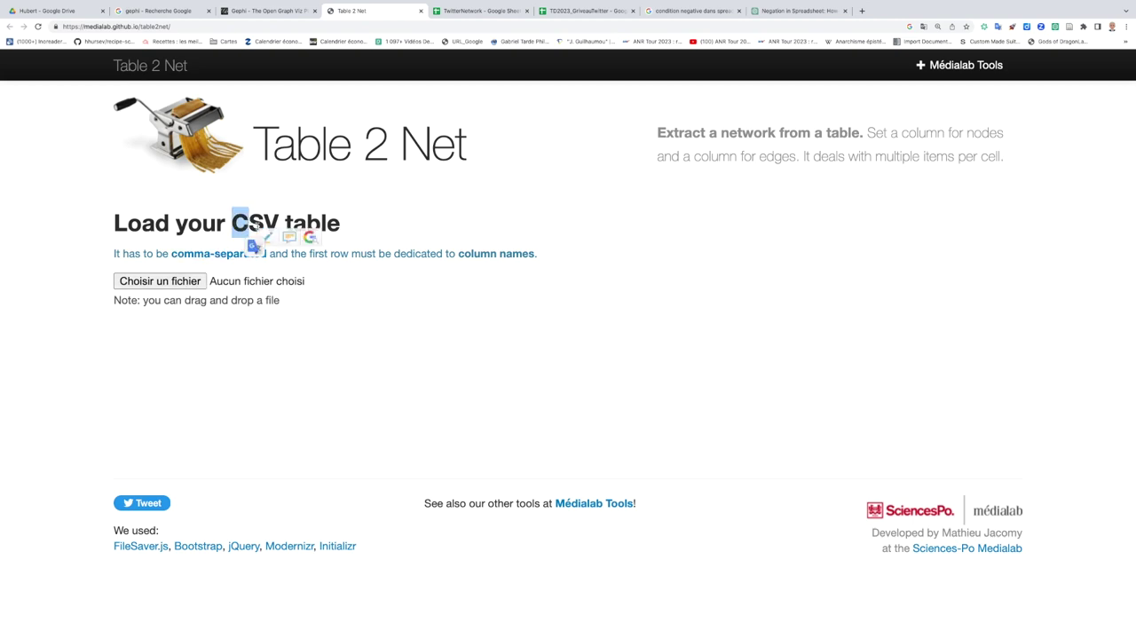
pyautogui.click(462, 11)
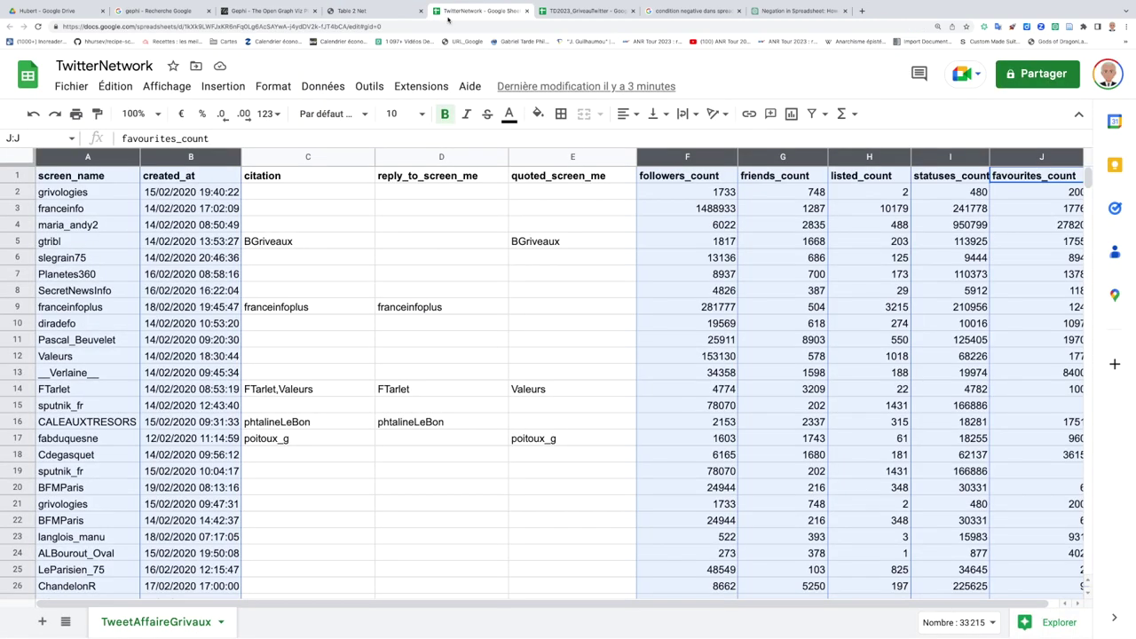
# - Download the TweetAffaireGrivaux sheet as comma-separated values, saving it to the Bureau folder as TwitterNetwork.csv
pyautogui.click(71, 86)
pyautogui.moveTo(168, 264)
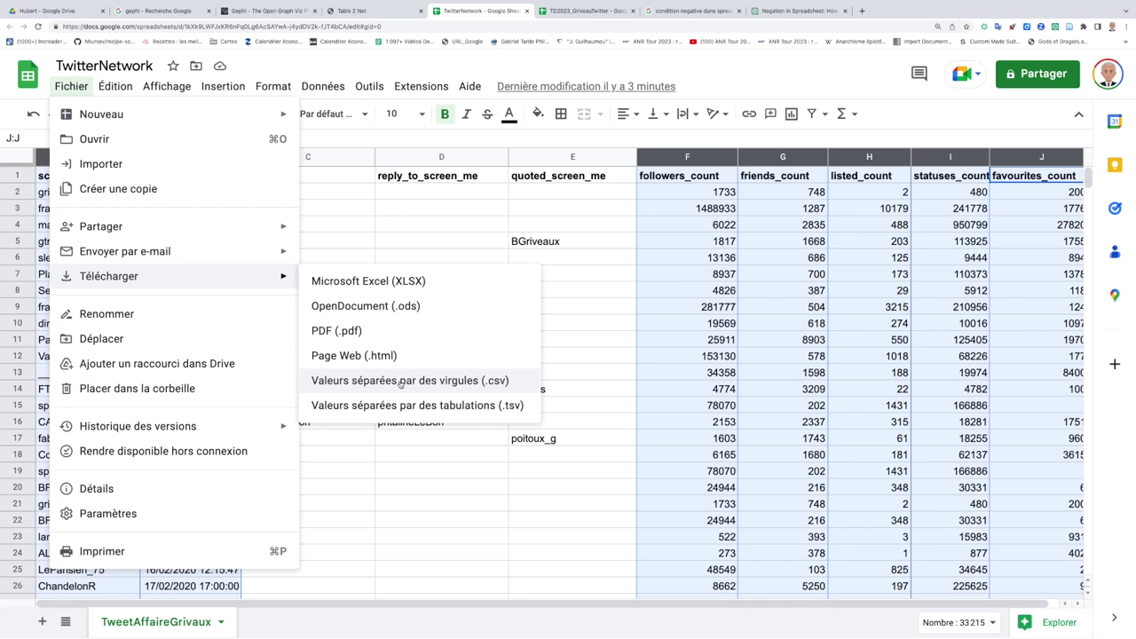
pyautogui.click(401, 381)
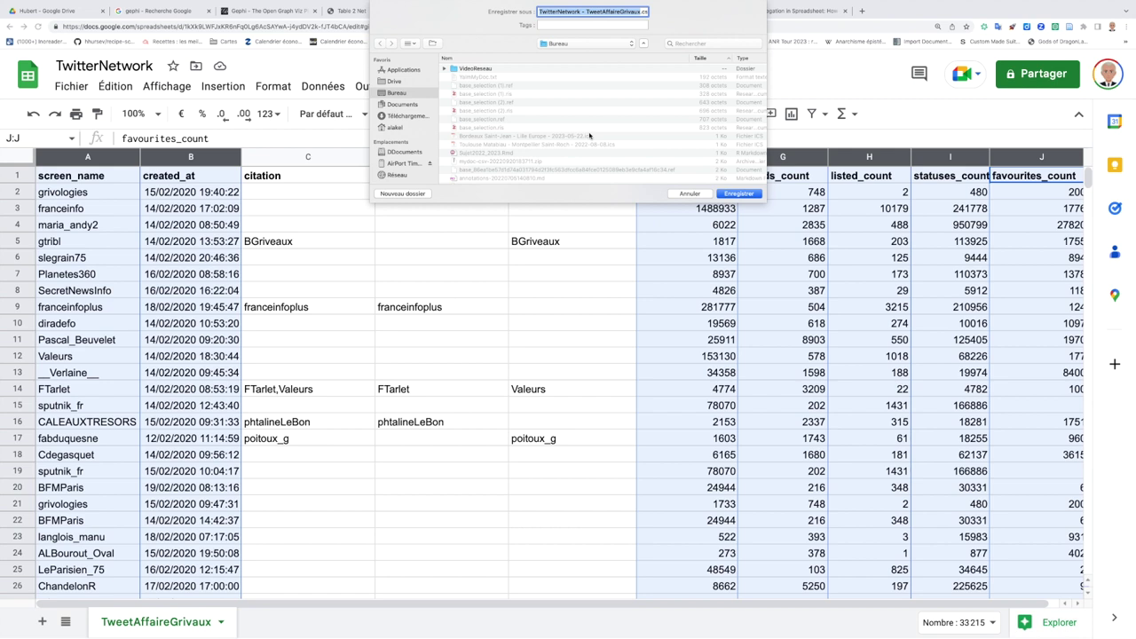
pyautogui.click(580, 12)
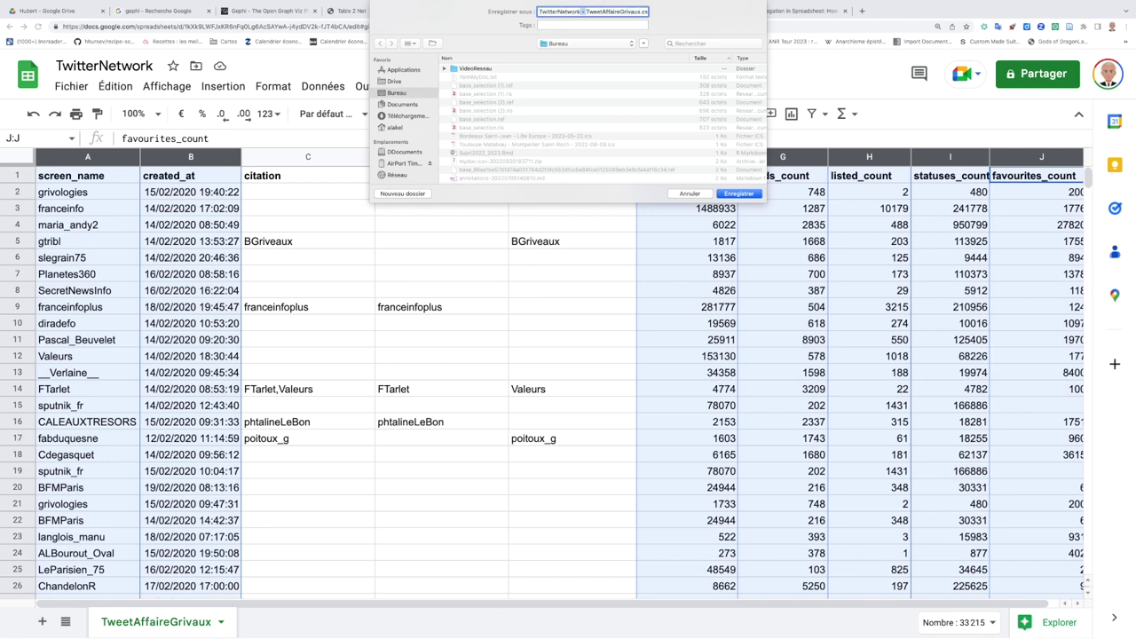
pyautogui.moveTo(581, 12); pyautogui.dragTo(639, 12)
pyautogui.press('BackSpace')
pyautogui.press('Return')
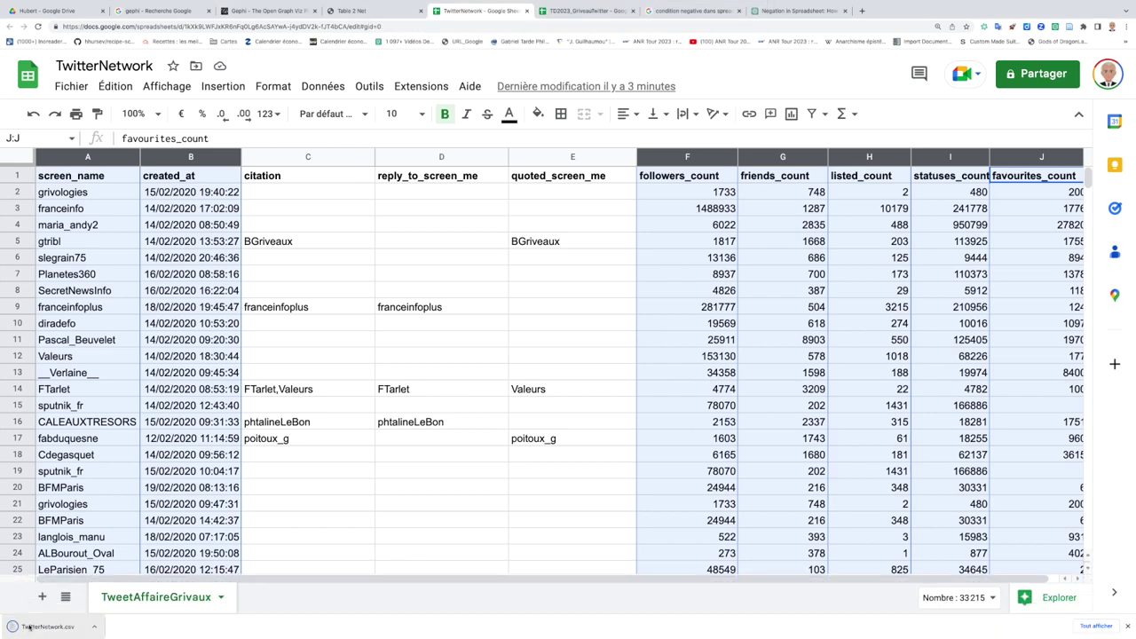
# - Switch to Table 2 Net, load the newly saved TwitterNetwork.csv from the Bureau folder and look through the table preview
pyautogui.click(348, 11)
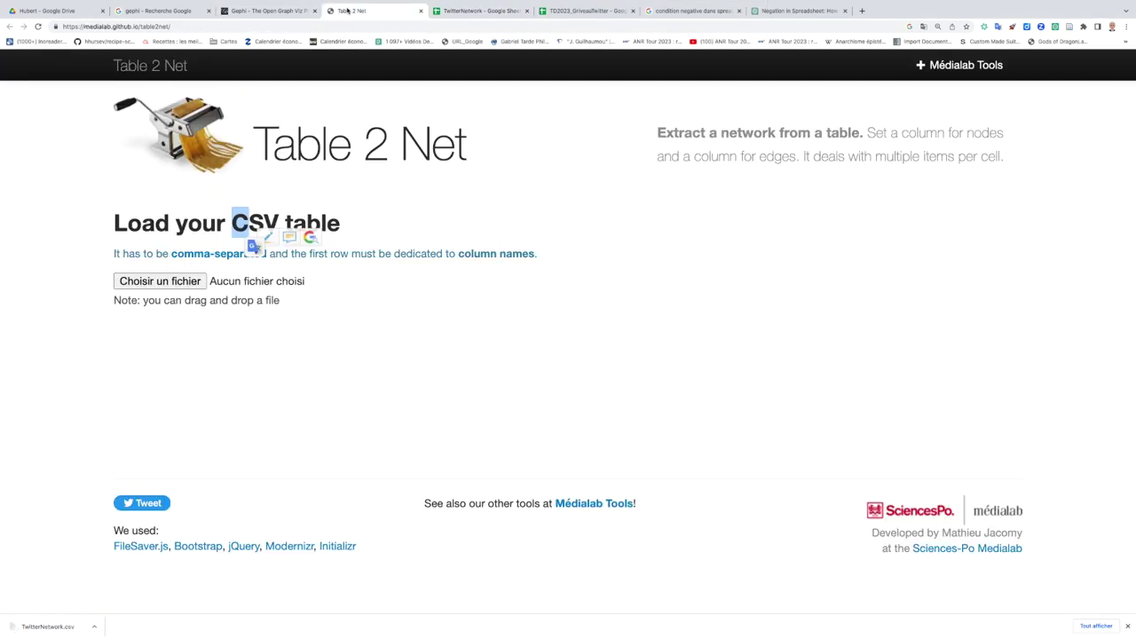
pyautogui.click(169, 281)
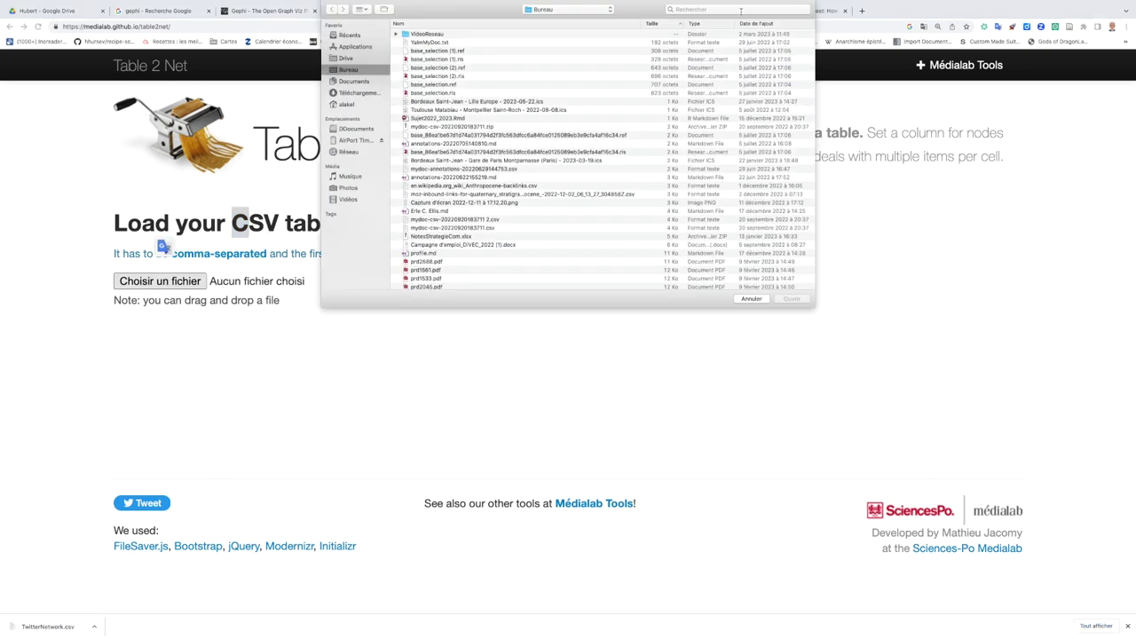
pyautogui.click(762, 24)
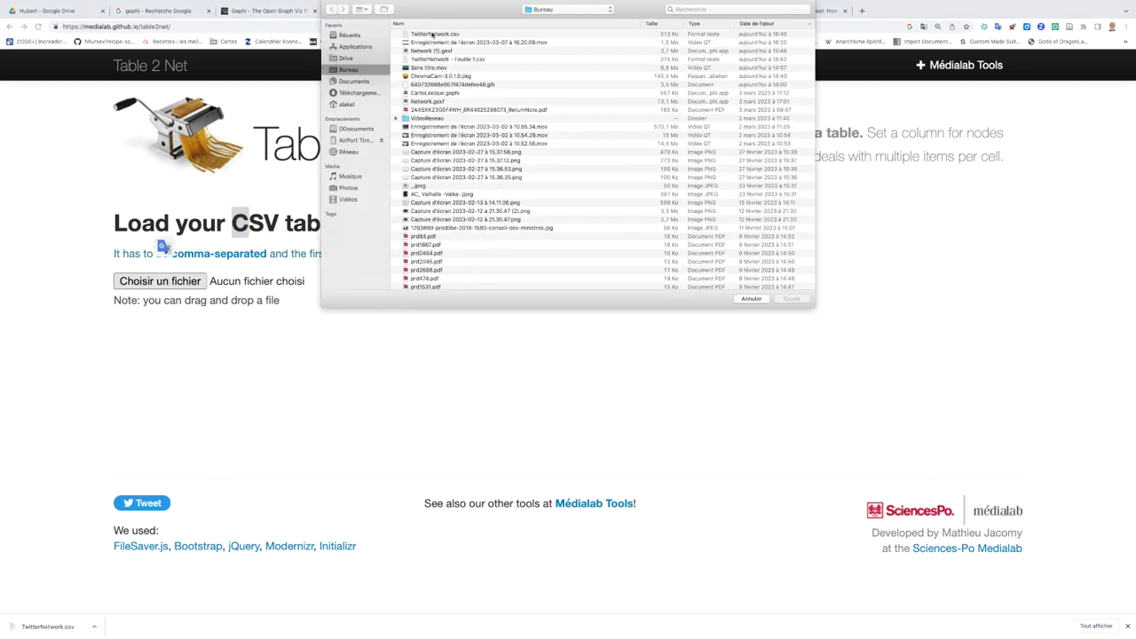
pyautogui.doubleClick(433, 34)
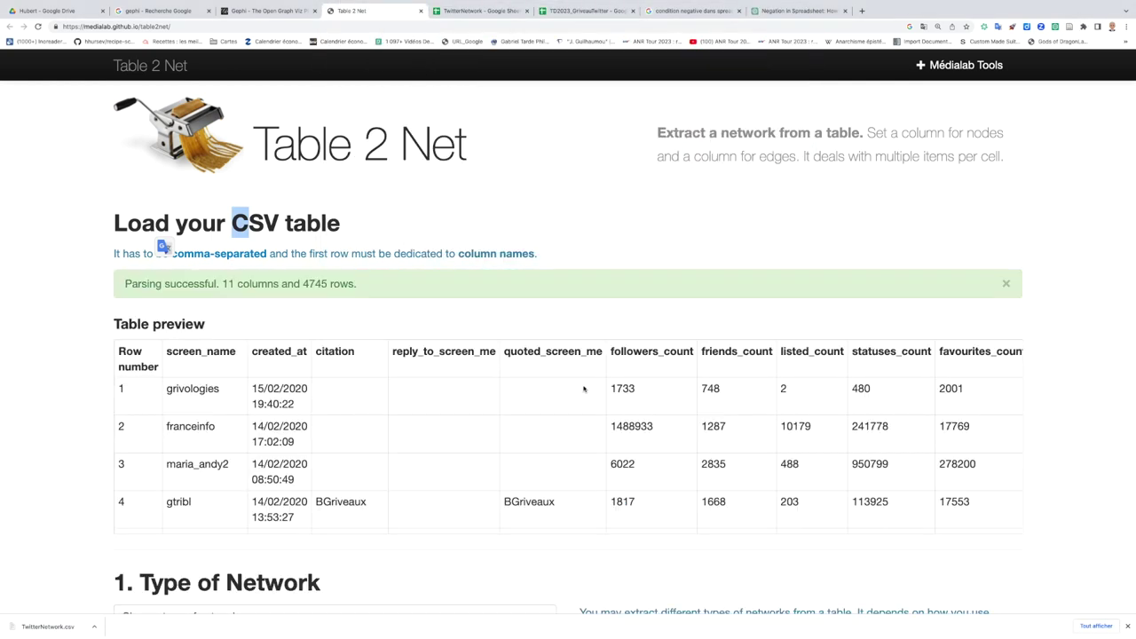
pyautogui.scroll(-5, 416, 393)
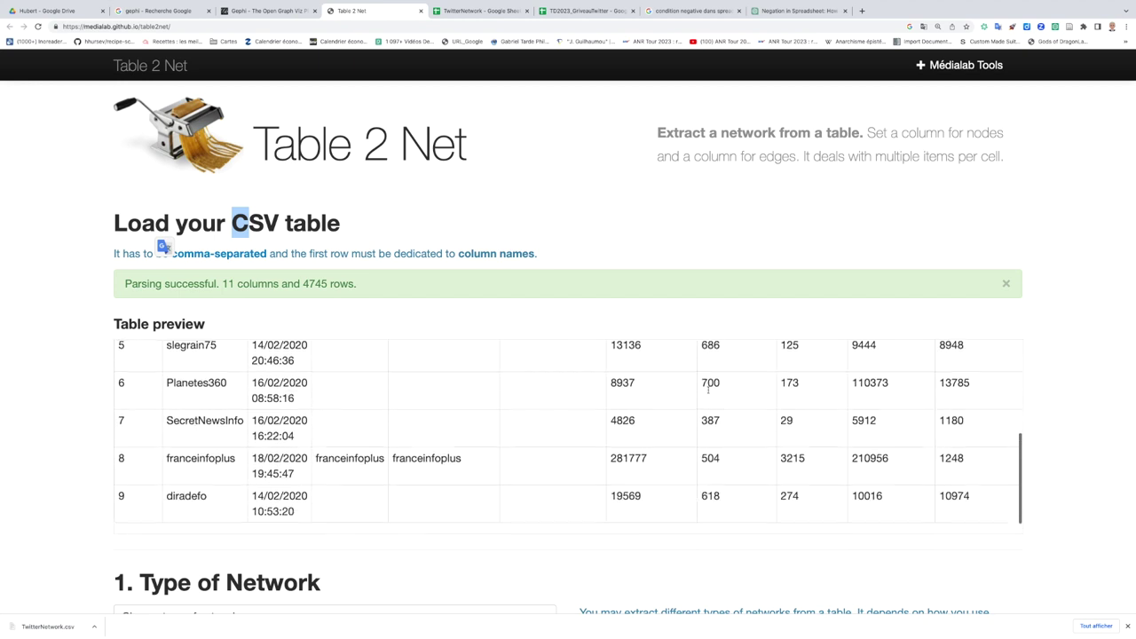
pyautogui.scroll(5, 713, 396)
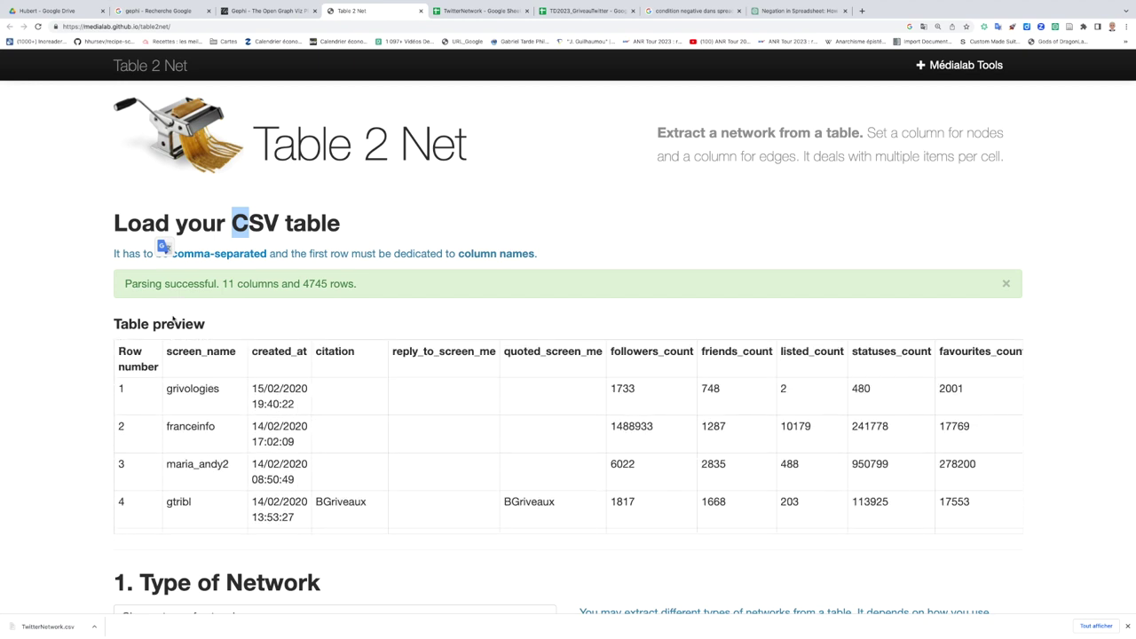
pyautogui.moveTo(153, 324); pyautogui.dragTo(209, 324)
# - Go to the network type section and translate the Table 2 Net page into French
pyautogui.scroll(-10, 507, 404)
pyautogui.scroll(1, 507, 405)
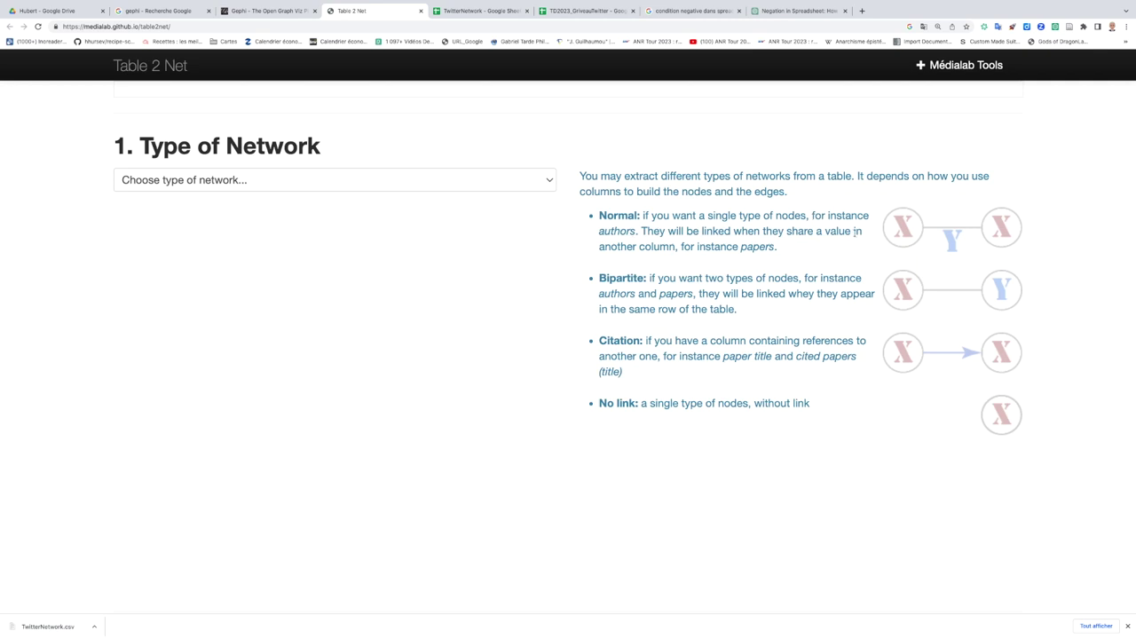
pyautogui.rightClick(564, 299)
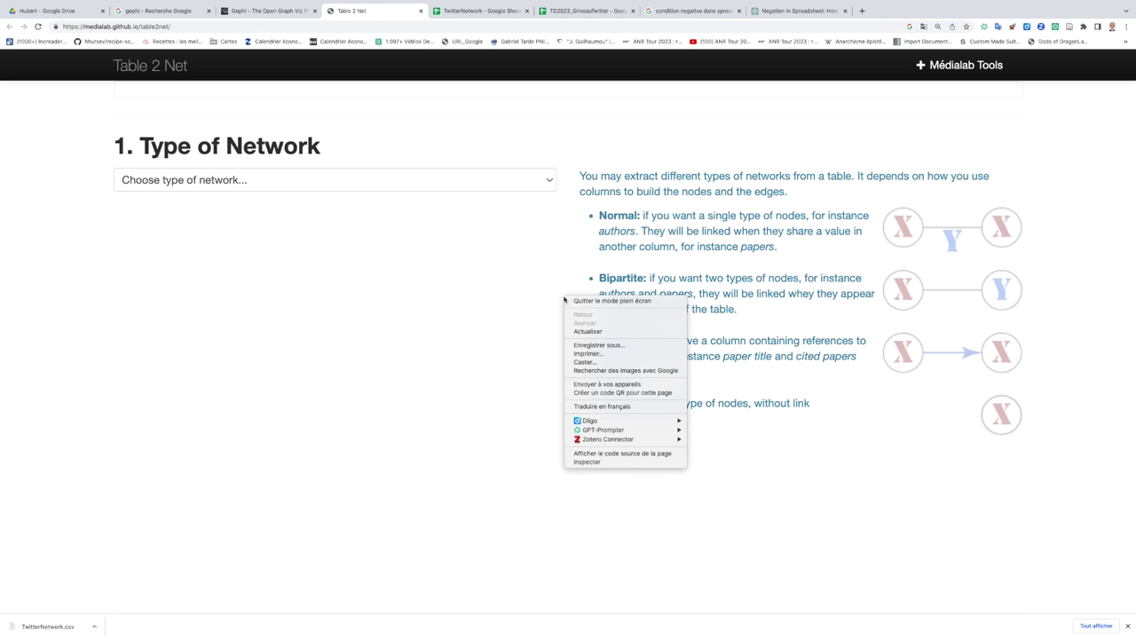
pyautogui.click(610, 407)
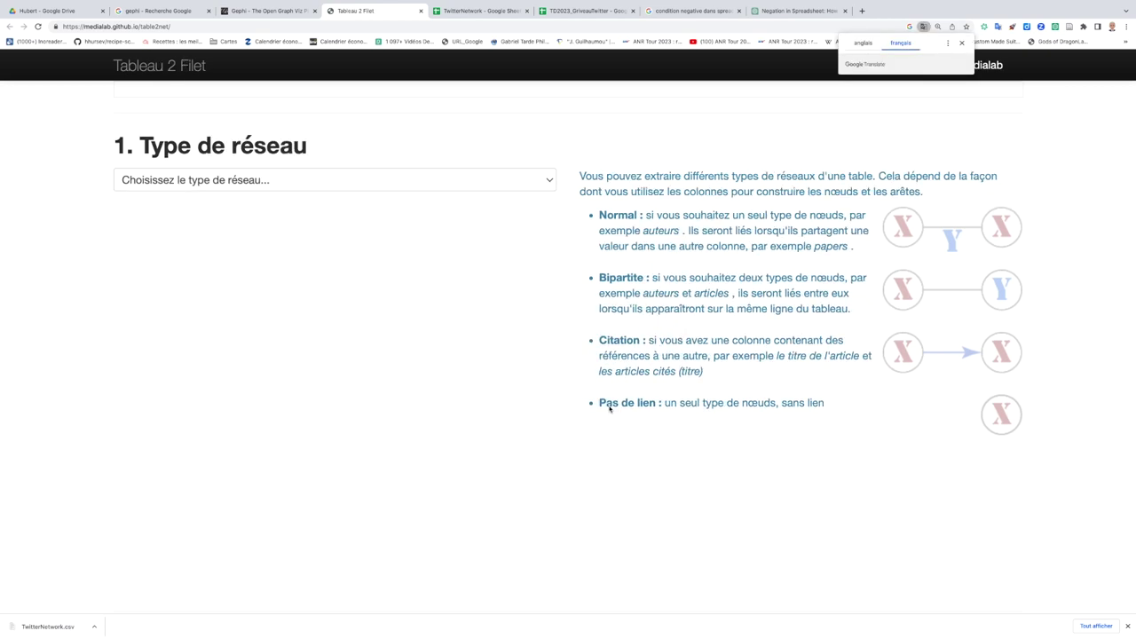